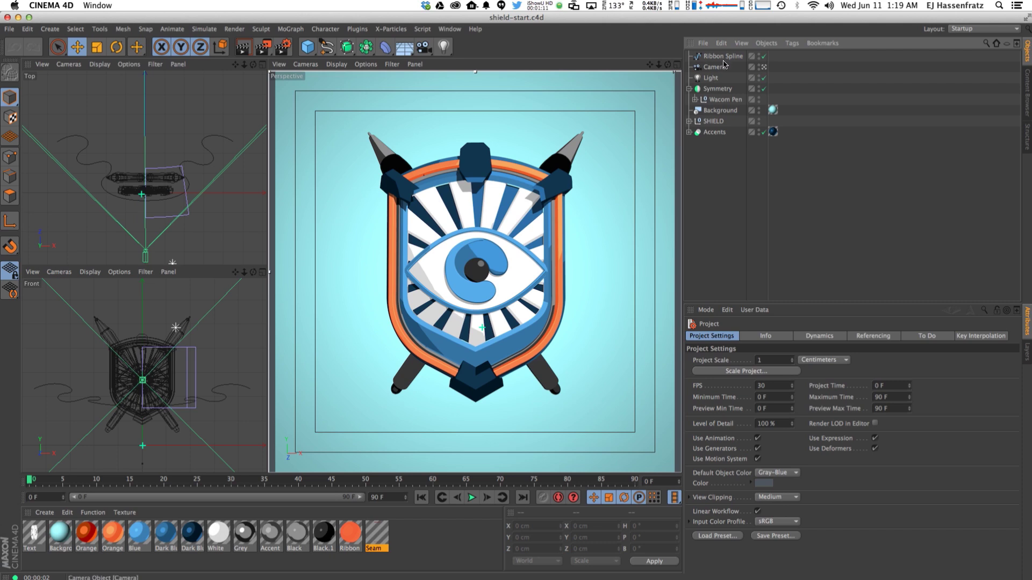
- Examine the Ribbon Spline's control points, then return to model mode
{"action": "left_click", "coordinate": [298, 213]}
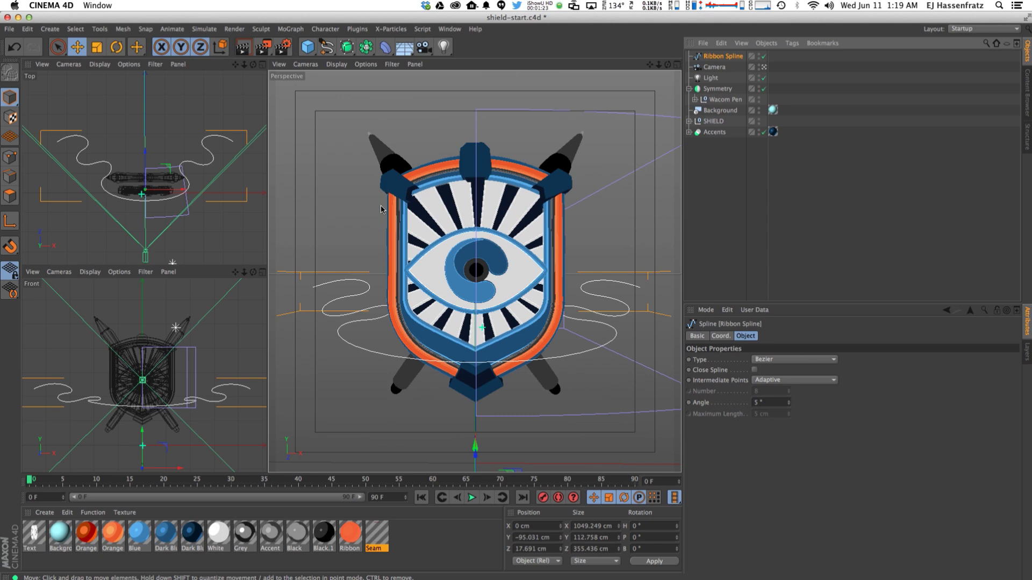
{"action": "left_click", "coordinate": [10, 157]}
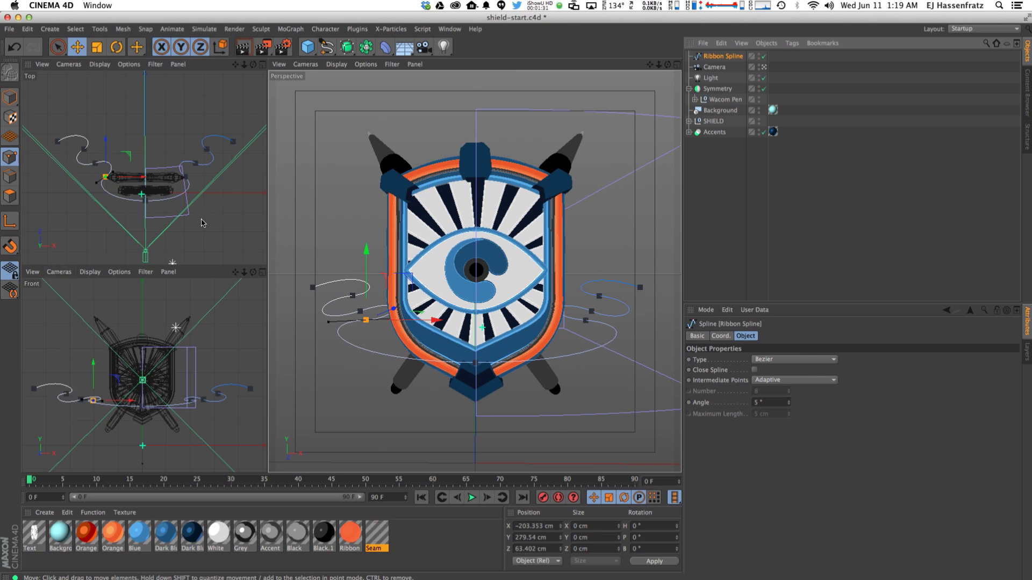
{"action": "left_click", "coordinate": [733, 173]}
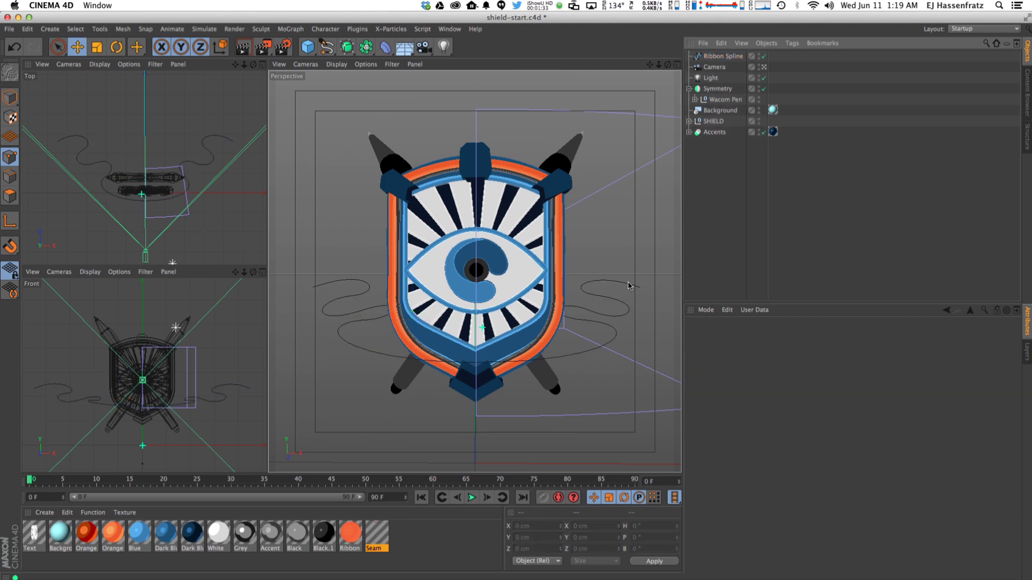
{"action": "left_click", "coordinate": [10, 97]}
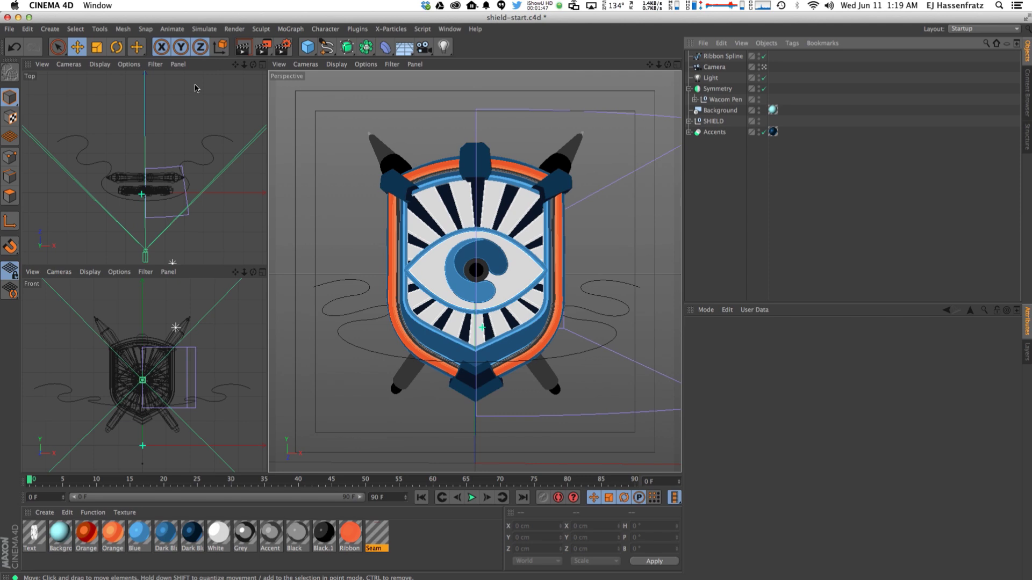
- Add a Plane primitive to the scene and set its orientation to +Z
{"action": "left_click", "coordinate": [308, 47]}
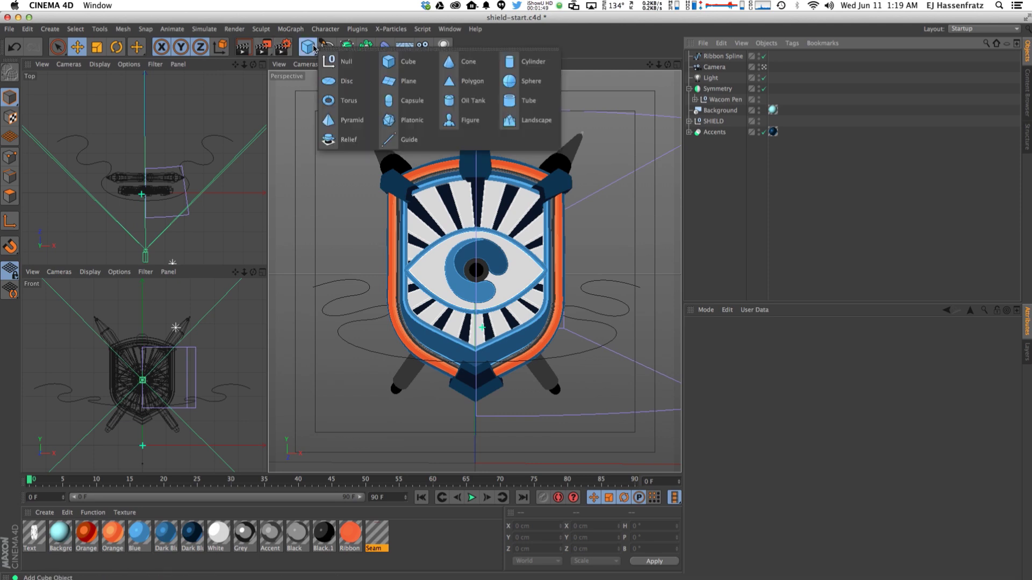
{"action": "left_click", "coordinate": [404, 84]}
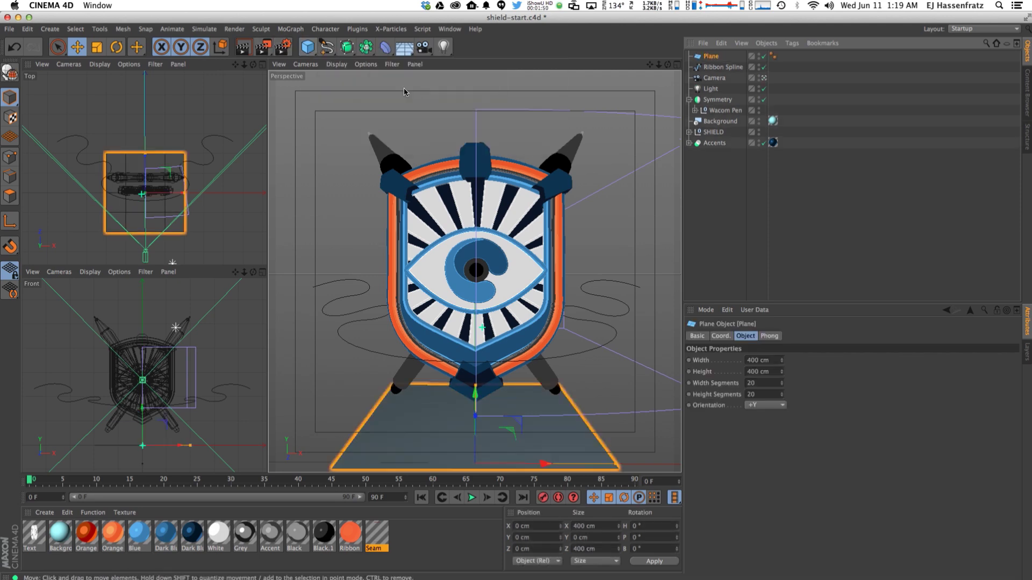
{"action": "left_click", "coordinate": [774, 406]}
{"action": "left_click", "coordinate": [764, 466]}
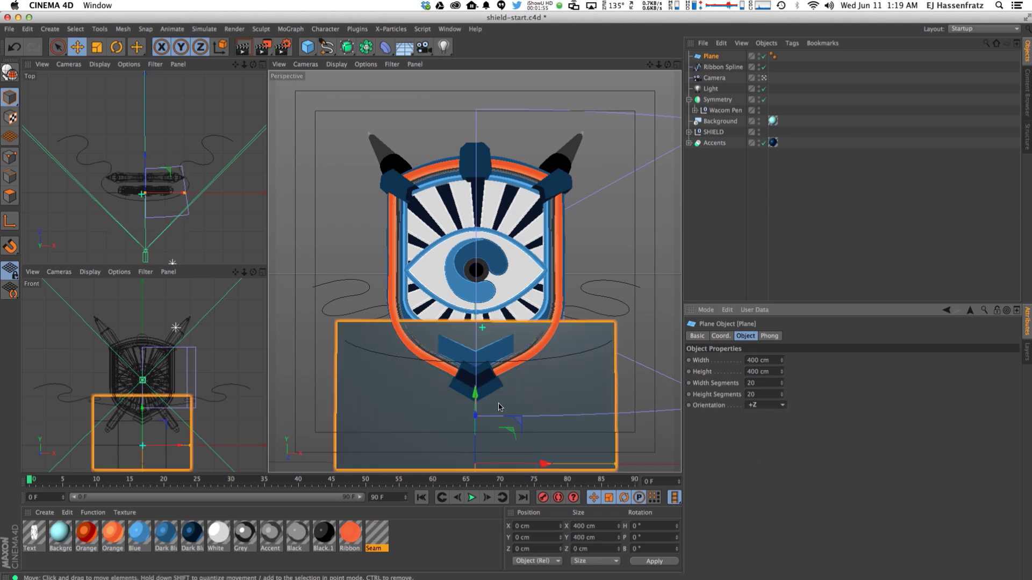
- Move the plane up to about Y 189 cm and forward to about Z -77 cm, in front of the shield
{"action": "left_click_drag", "start_coordinate": [476, 400], "coordinate": [477, 294]}
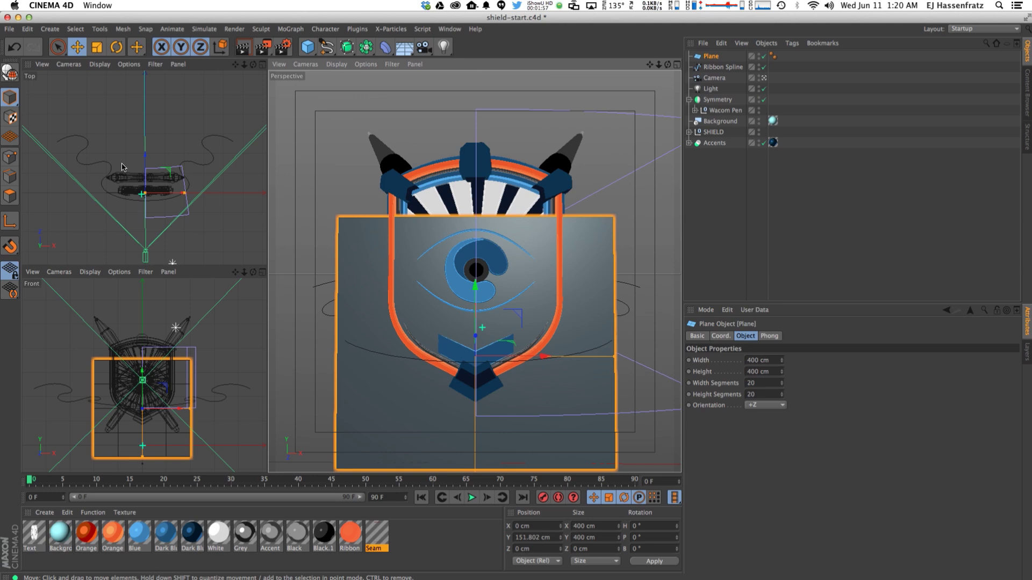
{"action": "left_click_drag", "start_coordinate": [145, 162], "coordinate": [144, 177]}
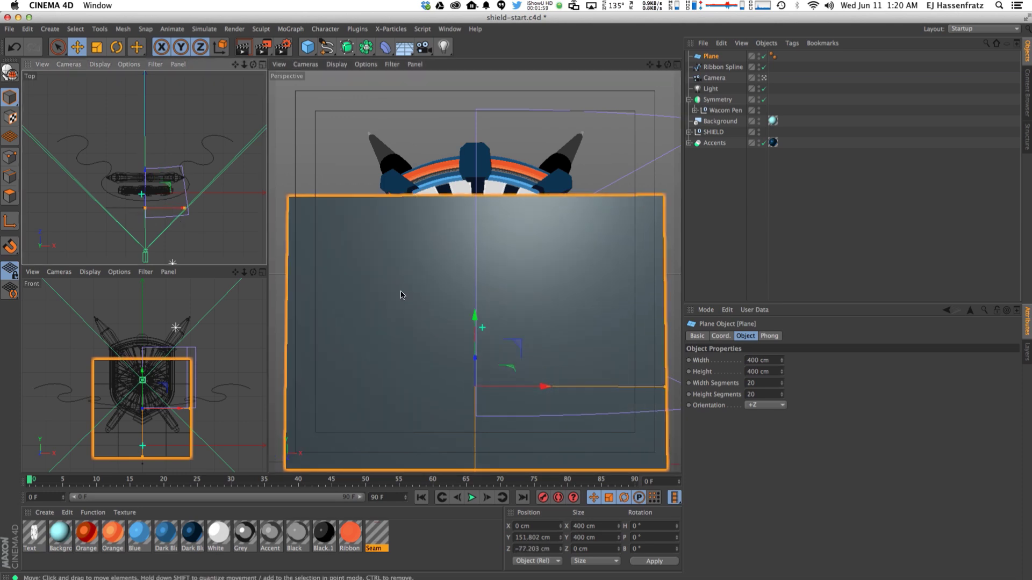
{"action": "left_click_drag", "start_coordinate": [474, 401], "coordinate": [474, 370]}
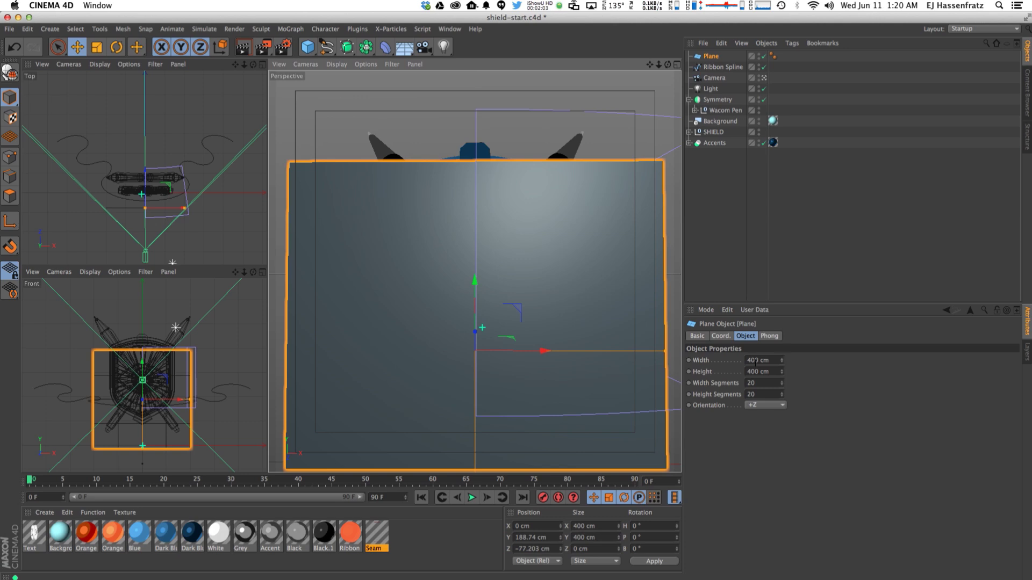
- Set the plane's height to 40 cm to form a flat ribbon strip
{"action": "left_click_drag", "start_coordinate": [782, 376], "coordinate": [782, 426]}
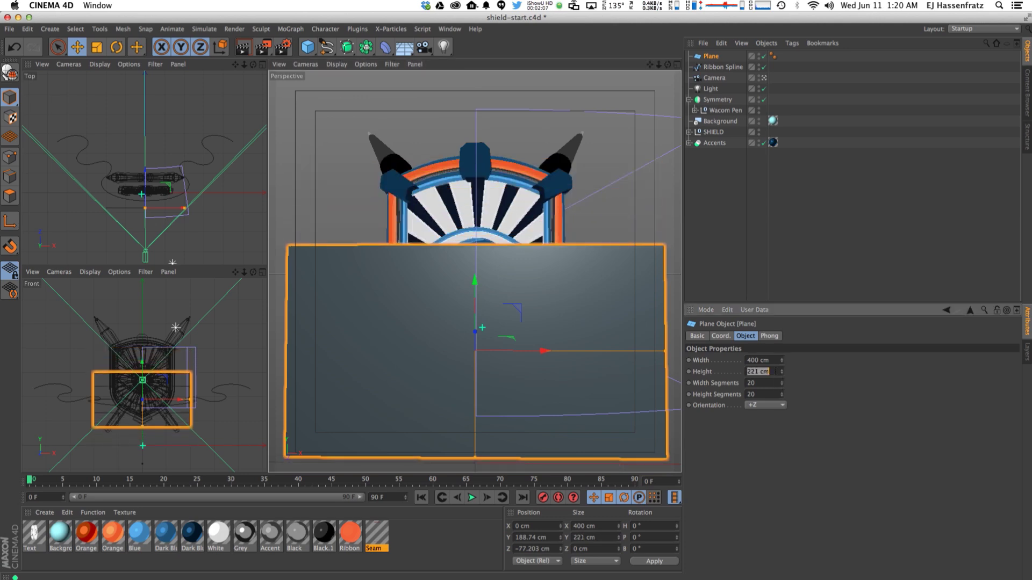
{"action": "type", "text": "40"}
{"action": "key", "text": "Return"}
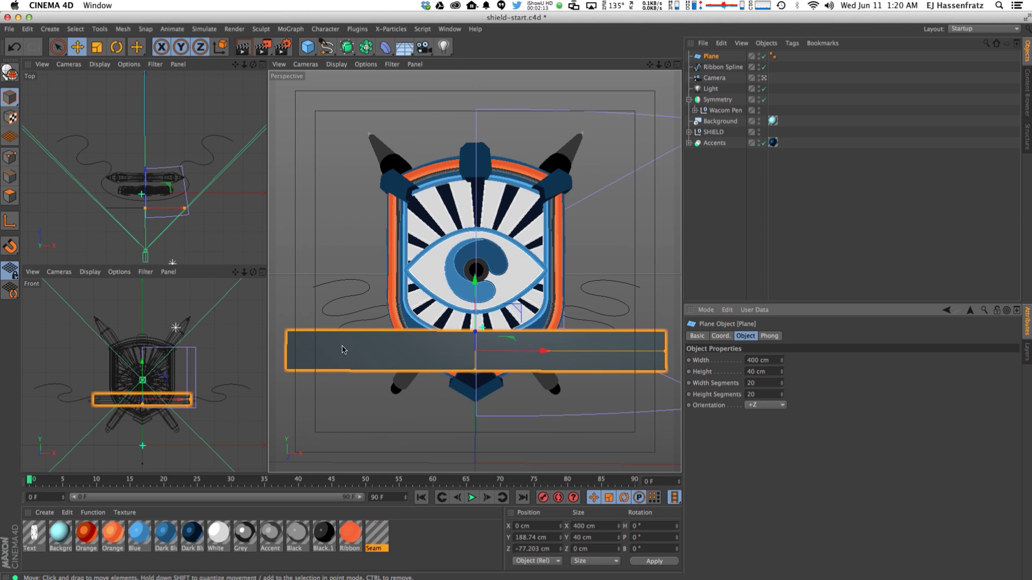
- Add a Spline Wrap deformer as a child of the plane and assign Ribbon Spline as its spline
{"action": "left_click", "coordinate": [365, 47]}
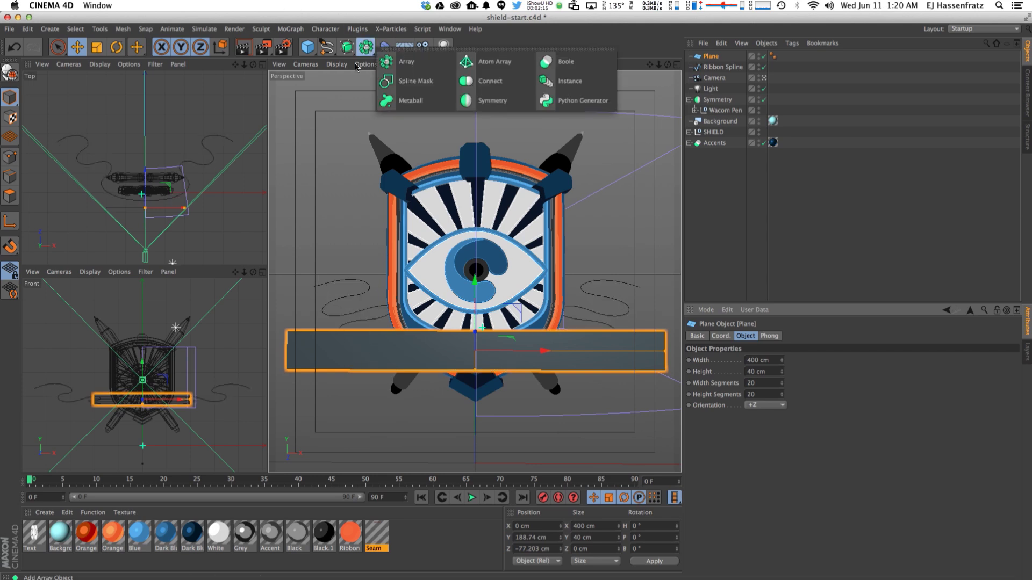
{"action": "left_click_drag", "start_coordinate": [385, 47], "coordinate": [507, 160]}
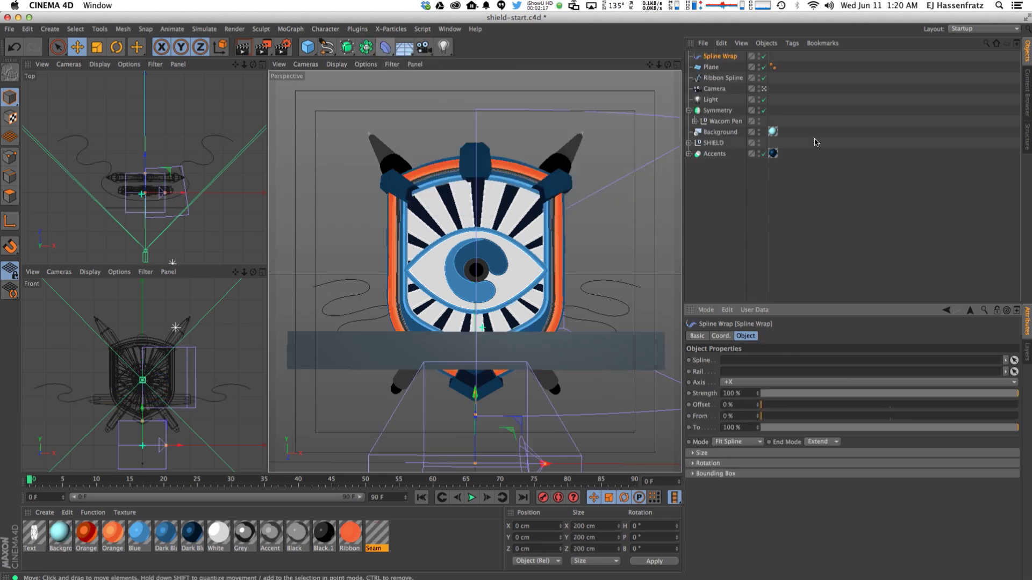
{"action": "mouse_move", "coordinate": [726, 57]}
{"action": "left_mouse_down"}
{"action": "mouse_move", "coordinate": [738, 60]}
{"action": "mouse_move", "coordinate": [724, 80]}
{"action": "mouse_move", "coordinate": [711, 70]}
{"action": "left_mouse_up"}
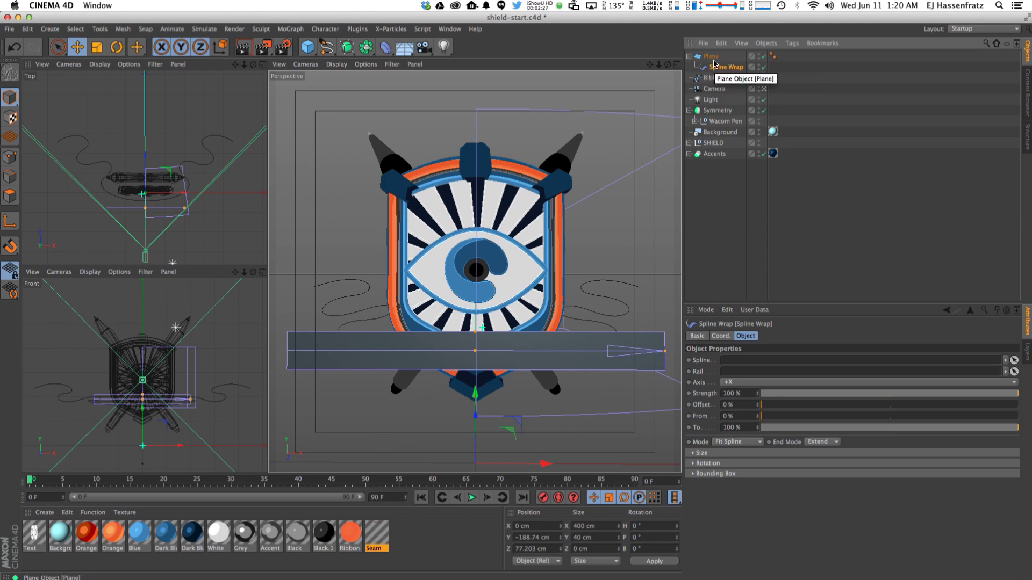
{"action": "left_click_drag", "start_coordinate": [718, 79], "coordinate": [747, 361]}
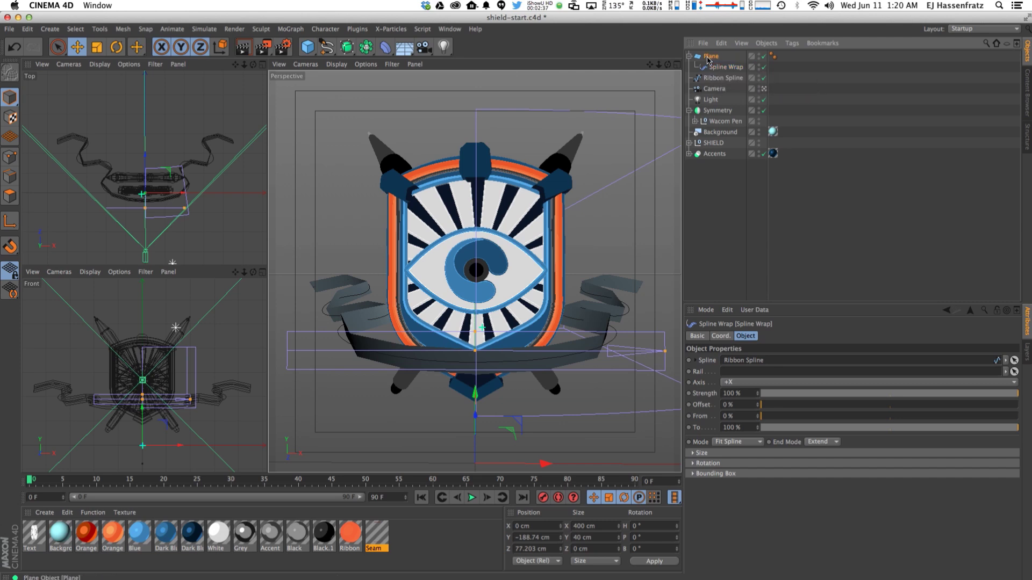
- Set the plane's width segments to 200 so the ribbon bends smoothly
{"action": "left_click", "coordinate": [710, 56]}
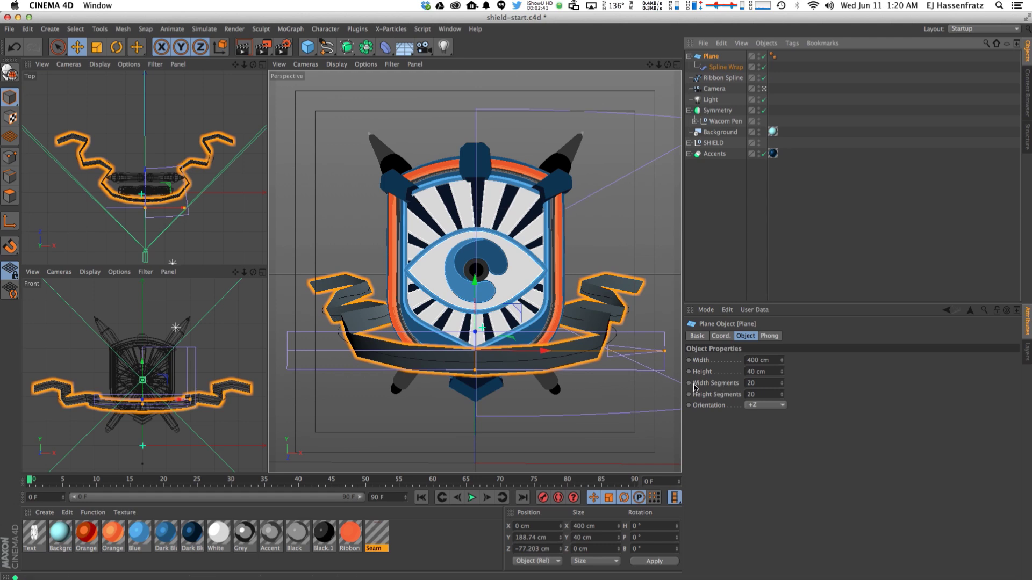
{"action": "left_click_drag", "start_coordinate": [780, 386], "coordinate": [780, 384]}
{"action": "double_click", "coordinate": [770, 384]}
{"action": "type", "text": "20"}
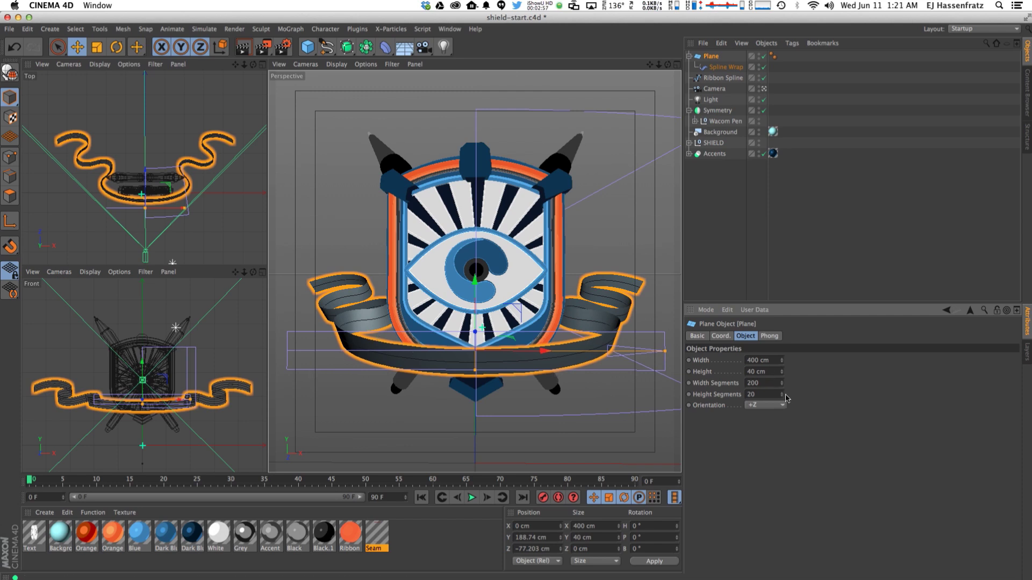
- Reduce the plane's height segments to 2, keeping the Top, Front and Perspective view layout
{"action": "left_click", "coordinate": [782, 397]}
{"action": "double_click", "coordinate": [769, 395]}
{"action": "type", "text": "1"}
{"action": "key", "text": "F2"}
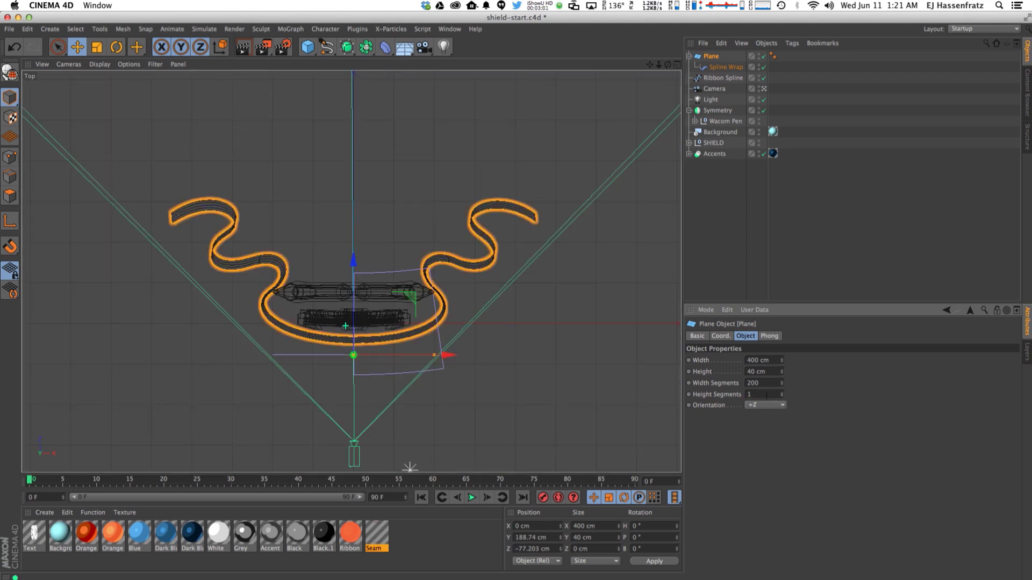
{"action": "key", "text": "F1"}
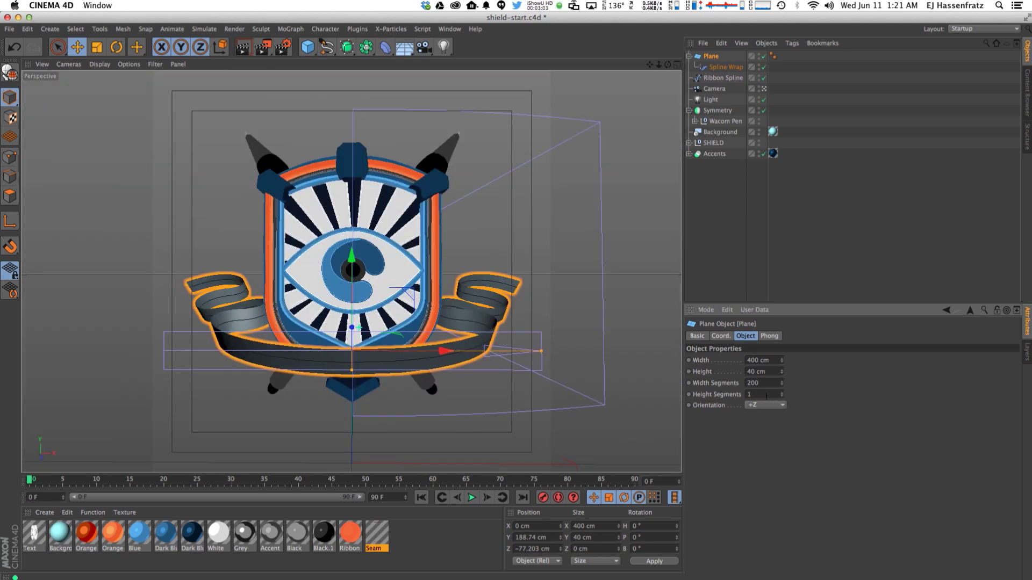
{"action": "key", "text": "F5"}
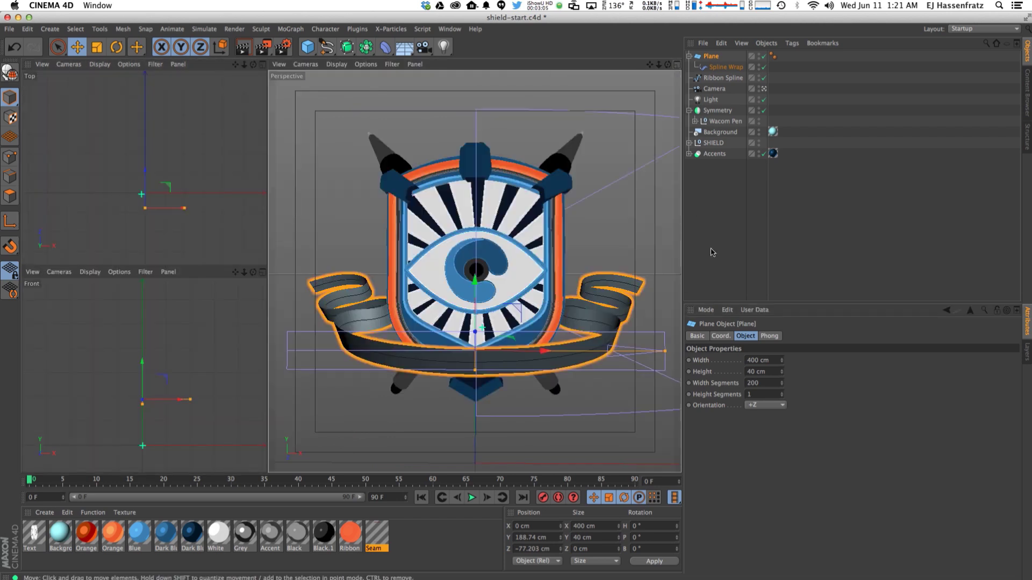
{"action": "left_click_drag", "start_coordinate": [781, 395], "coordinate": [816, 398]}
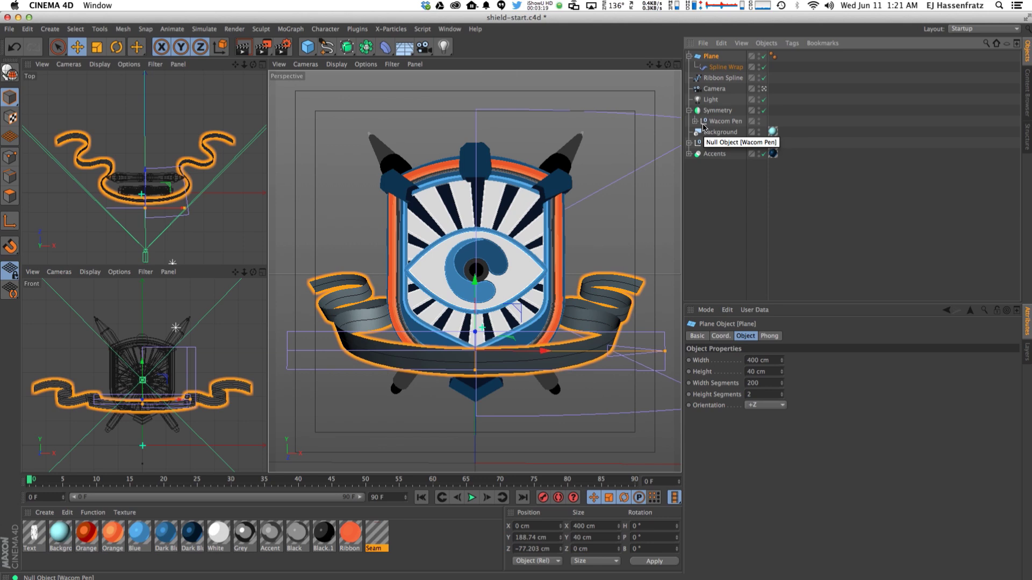
- Examine the luminance texture of the Ribbon material, including its Filter shader settings
{"action": "double_click", "coordinate": [352, 537]}
{"action": "left_click", "coordinate": [188, 222]}
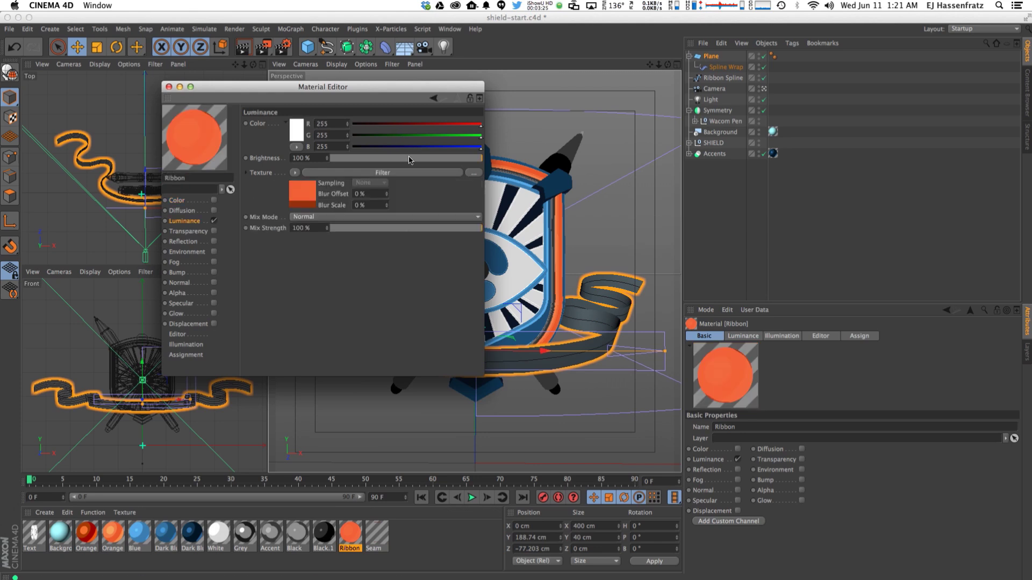
{"action": "left_click", "coordinate": [389, 172]}
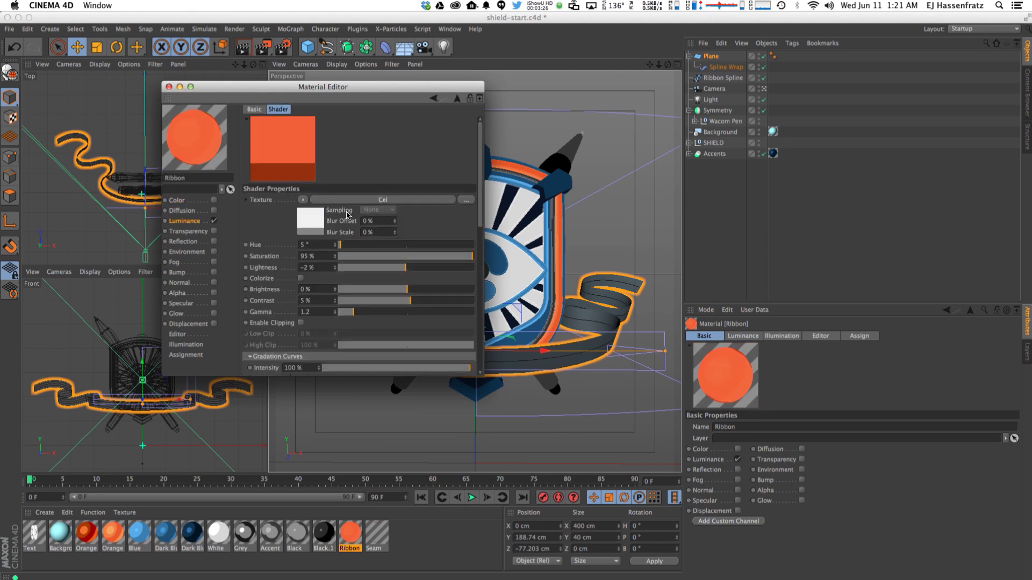
{"action": "left_click", "coordinate": [169, 87]}
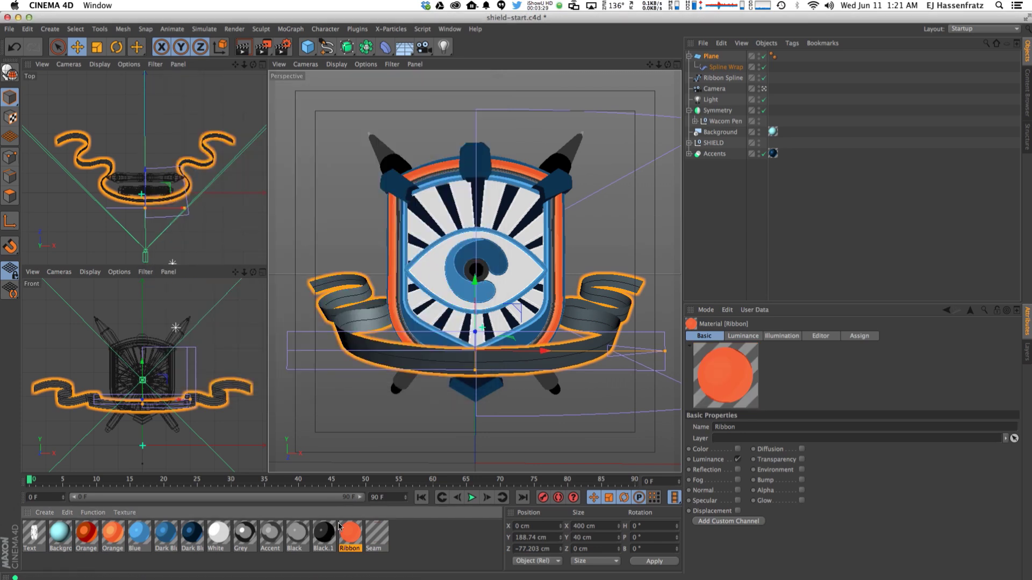
- Apply the Ribbon material to the plane and render the perspective view
{"action": "left_click_drag", "start_coordinate": [339, 525], "coordinate": [717, 61]}
{"action": "key", "text": "super+r"}
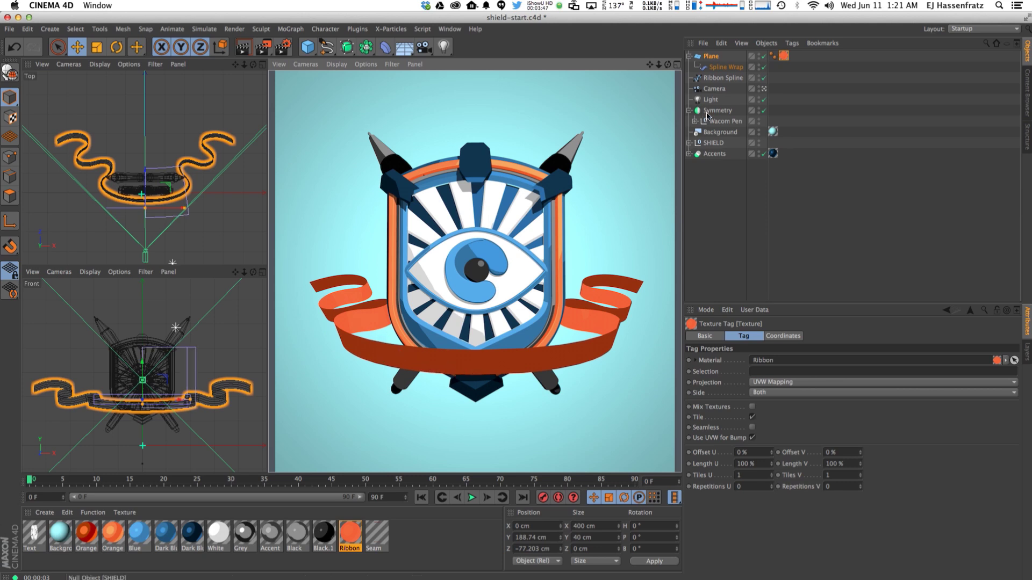
- Flip the ribbon plane's orientation to -Z and render the perspective view
{"action": "left_click", "coordinate": [734, 72]}
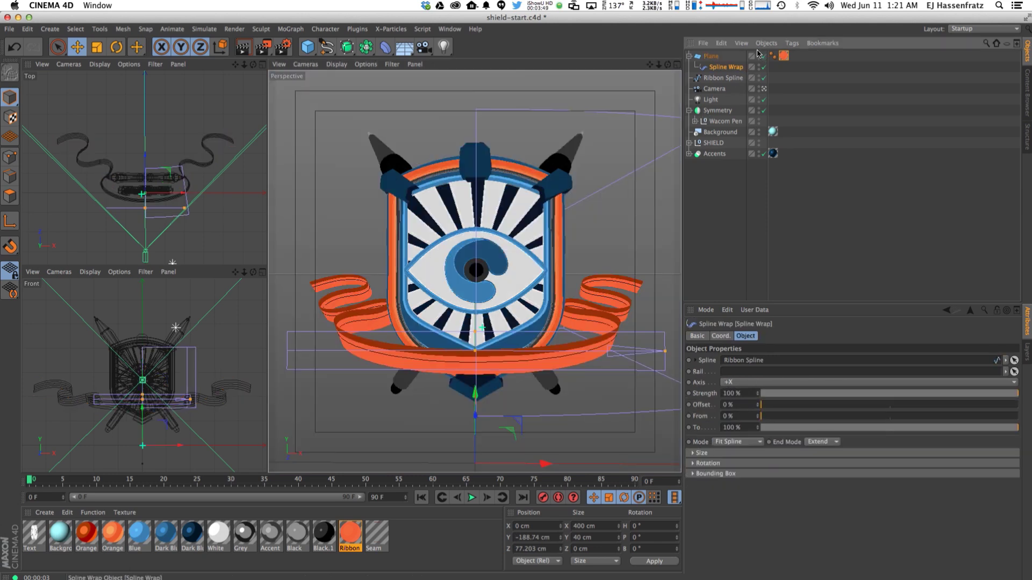
{"action": "left_click", "coordinate": [711, 57]}
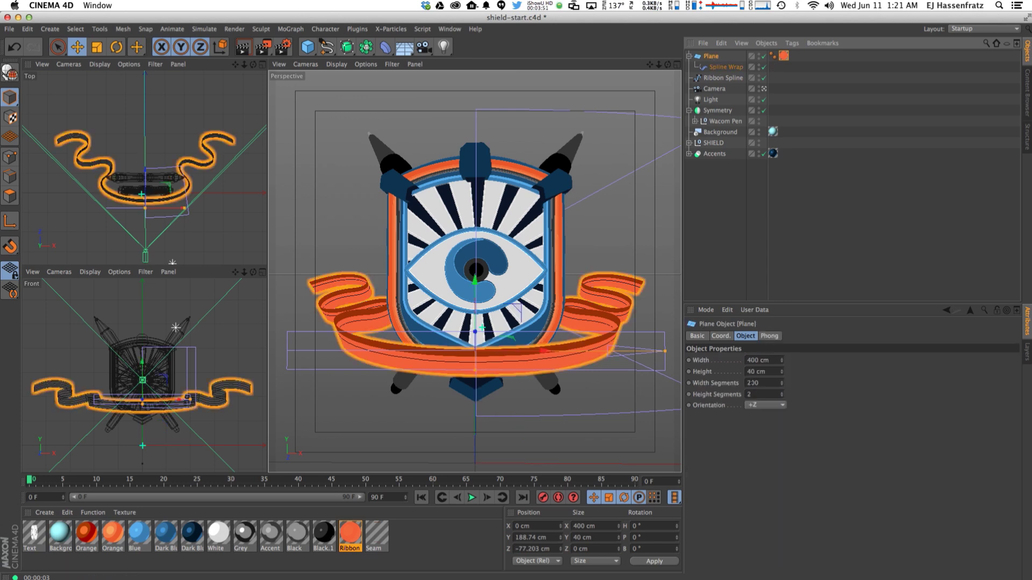
{"action": "left_click", "coordinate": [757, 406]}
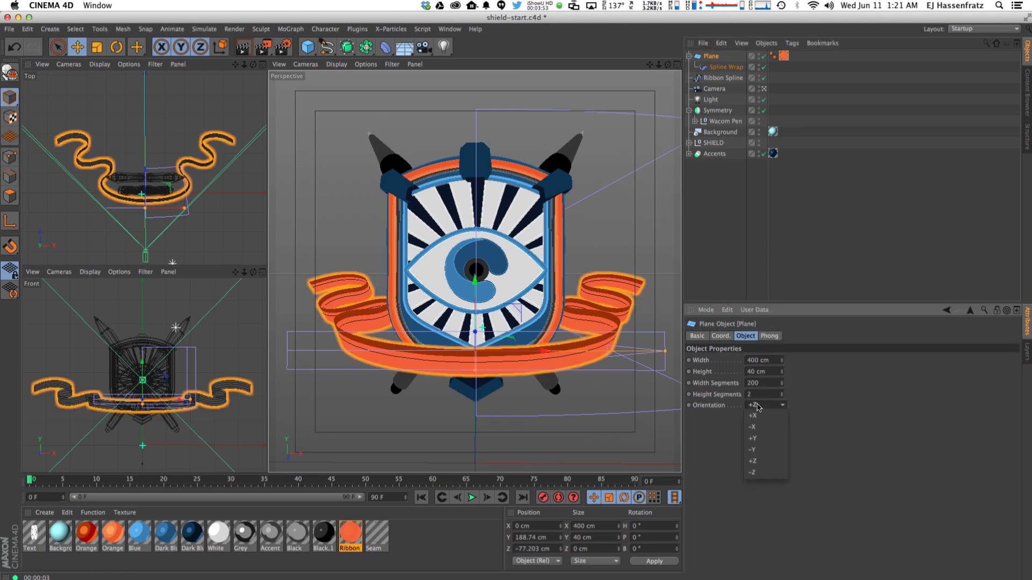
{"action": "left_click", "coordinate": [752, 473]}
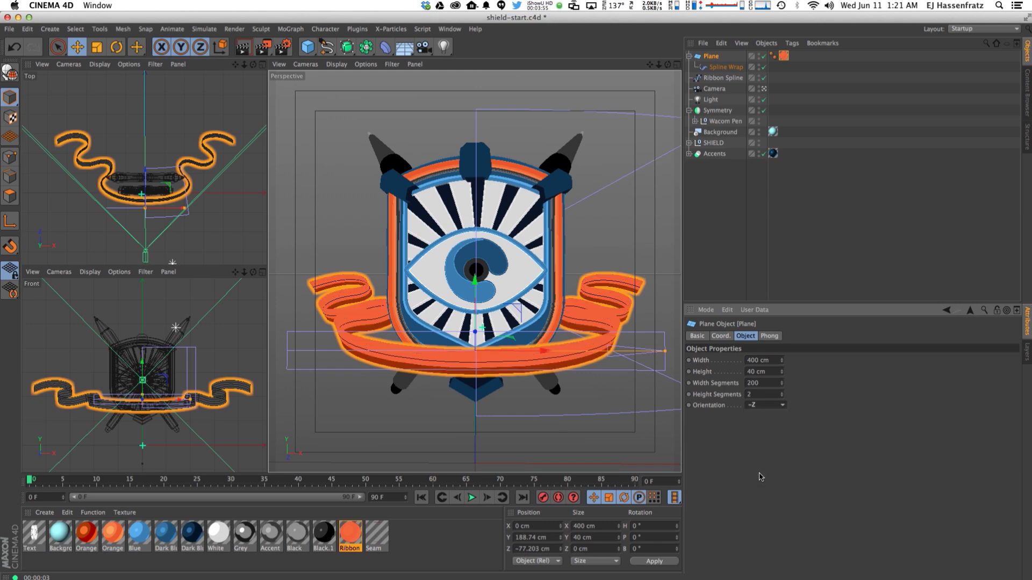
{"action": "key", "text": "super+r"}
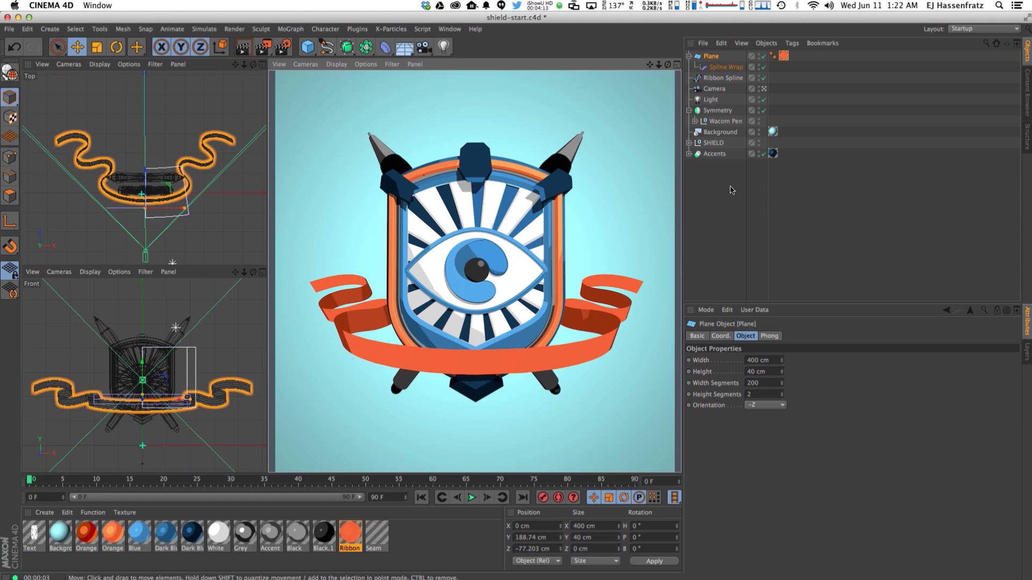
- Create an instance of the Ribbon Spline and raise it to about Y -21 cm, above the ribbon
{"action": "left_click", "coordinate": [735, 216]}
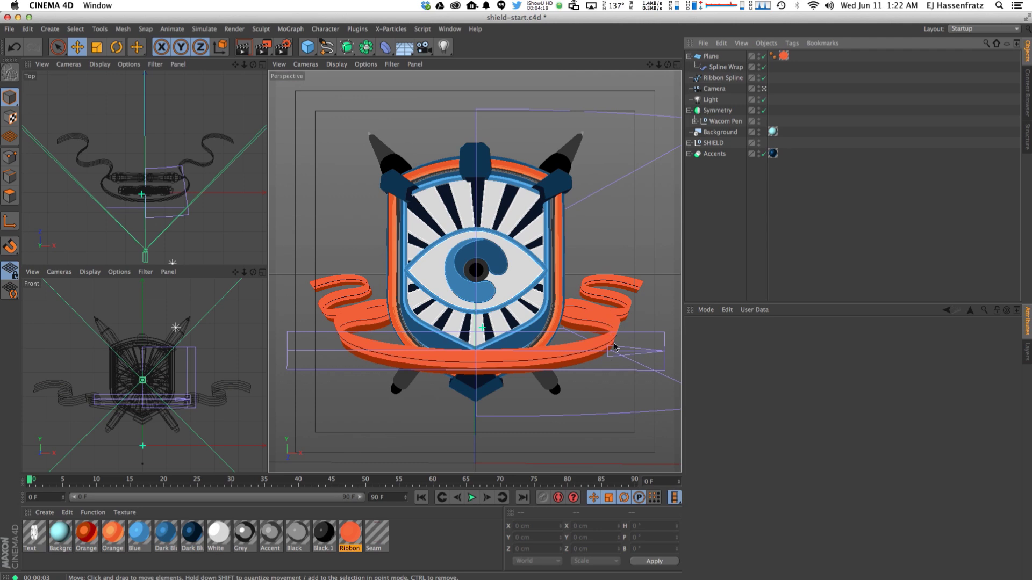
{"action": "left_click", "coordinate": [721, 78]}
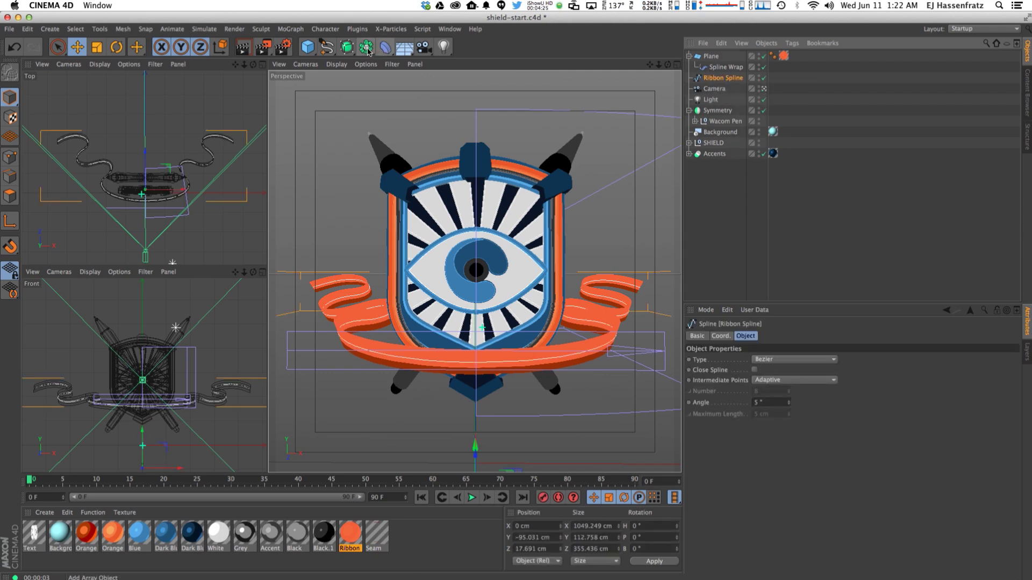
{"action": "left_click_drag", "start_coordinate": [367, 50], "coordinate": [563, 79]}
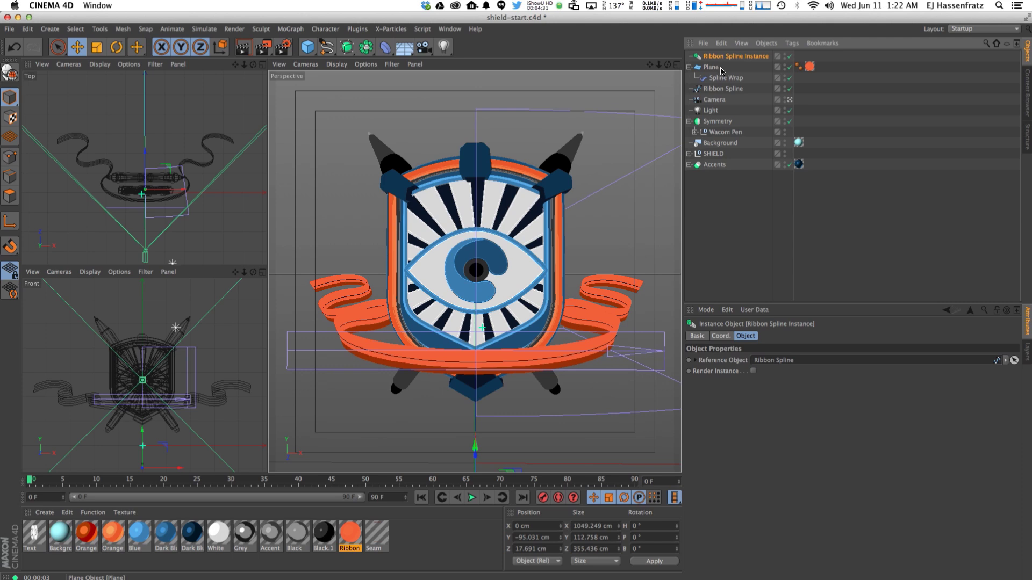
{"action": "left_click_drag", "start_coordinate": [142, 434], "coordinate": [143, 417]}
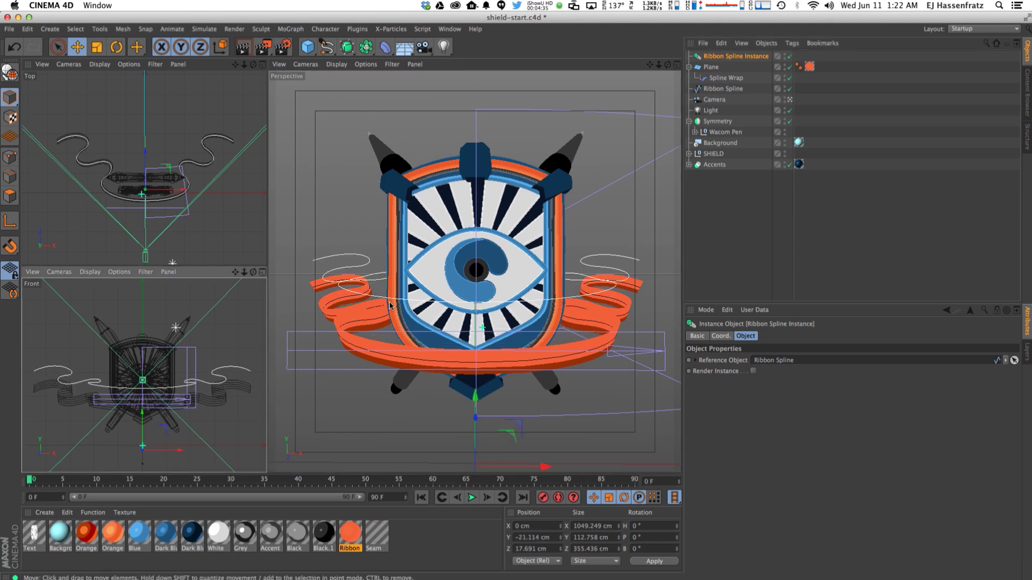
- Undo the vertical moves of the Ribbon Spline Instance
{"action": "left_click_drag", "start_coordinate": [476, 402], "coordinate": [481, 451]}
{"action": "key", "text": "super+z"}
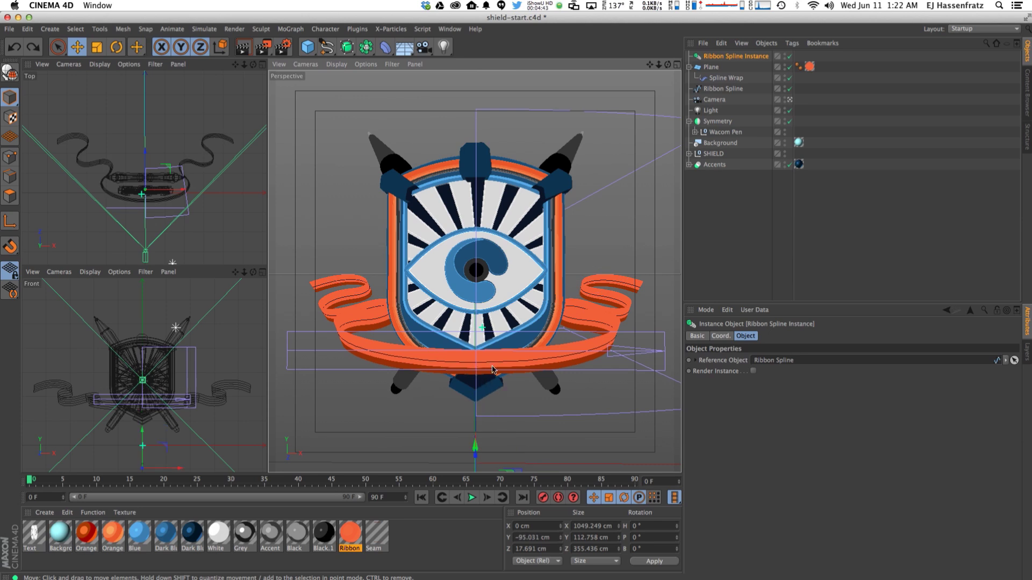
- Try orienting the wrapped ribbon with the Spline Wrap's rotation settings, using -60° banking and an Up Vector Y of 1
{"action": "left_click", "coordinate": [726, 79]}
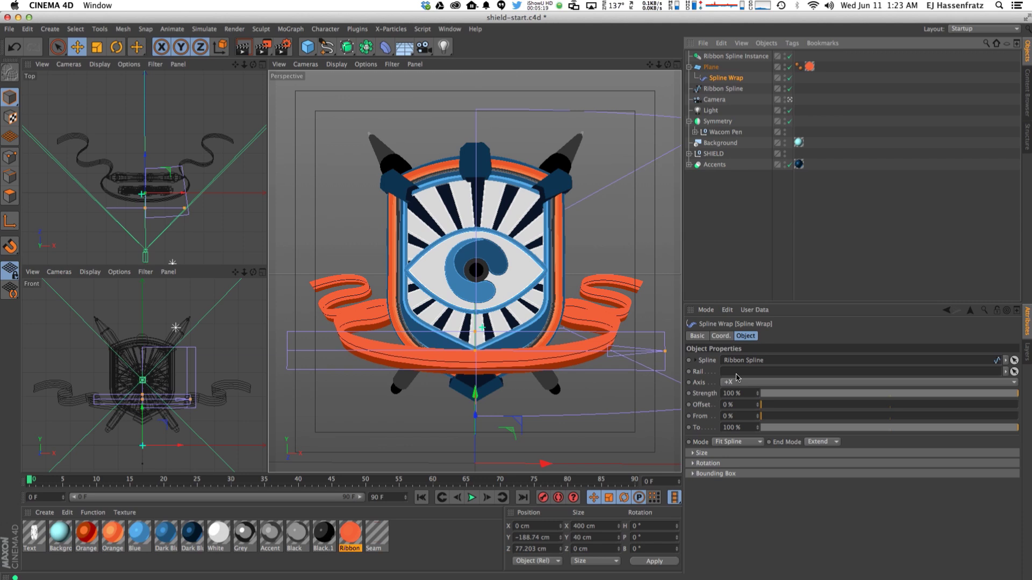
{"action": "left_click", "coordinate": [701, 454]}
{"action": "left_click", "coordinate": [700, 454]}
{"action": "left_click", "coordinate": [703, 463]}
{"action": "left_click_drag", "start_coordinate": [807, 501], "coordinate": [806, 507]}
{"action": "left_click", "coordinate": [850, 483]}
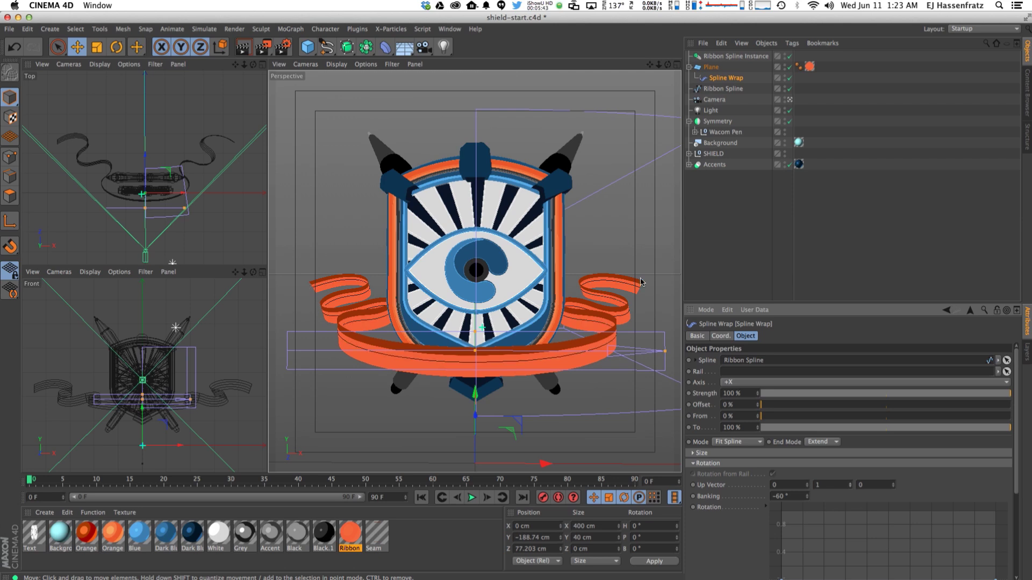
- Reset the Spline Wrap's Up Vector Y to 0 and its Banking to 0°
{"action": "double_click", "coordinate": [818, 485]}
{"action": "type", "text": "0"}
{"action": "key", "text": "Return"}
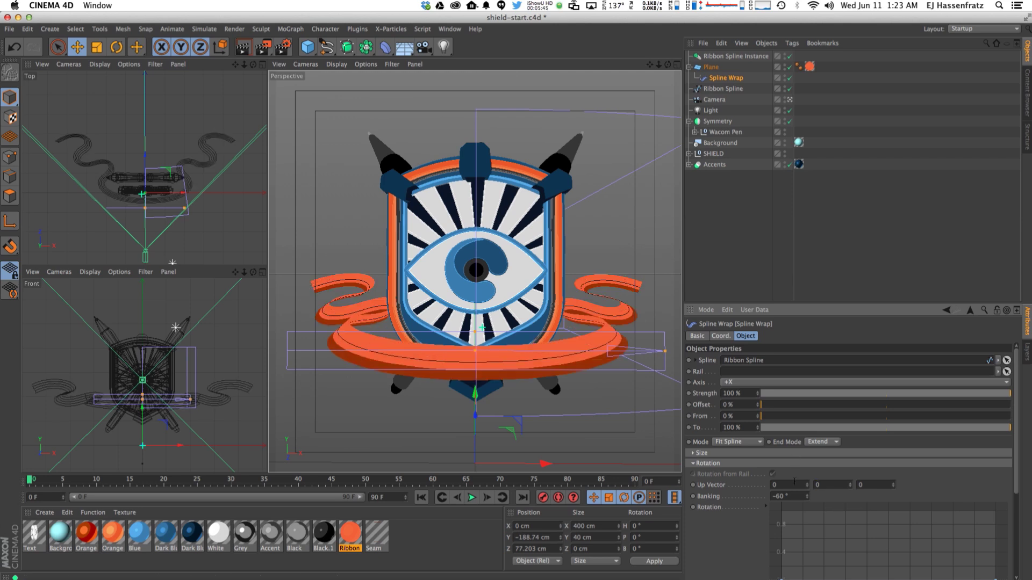
{"action": "type", "text": "0"}
{"action": "key", "text": "Return"}
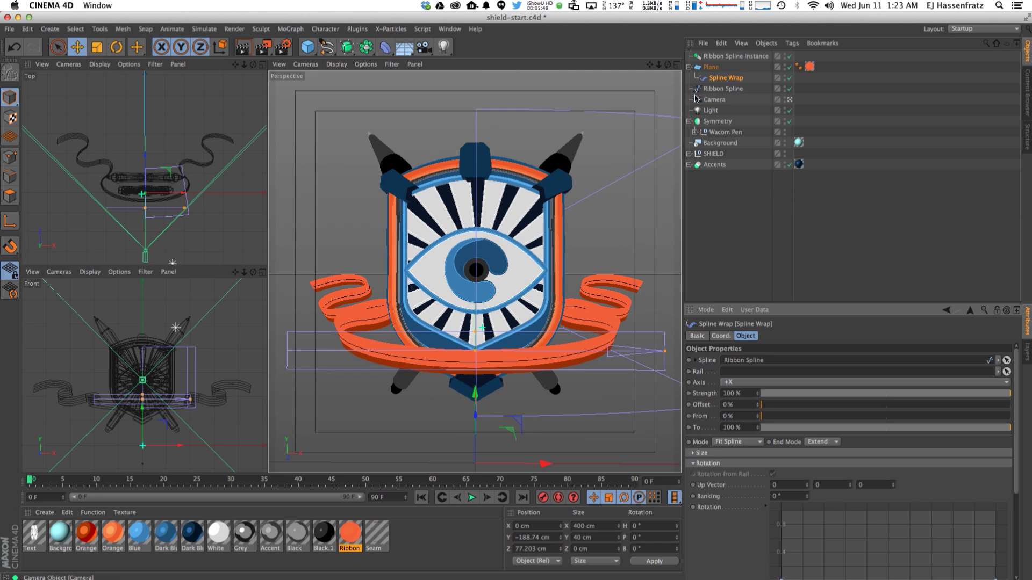
- Assign the Ribbon Spline Instance as the Spline Wrap's rail and raise the instance to about Y -66 cm
{"action": "left_click_drag", "start_coordinate": [734, 55], "coordinate": [727, 372]}
{"action": "left_click", "coordinate": [716, 77]}
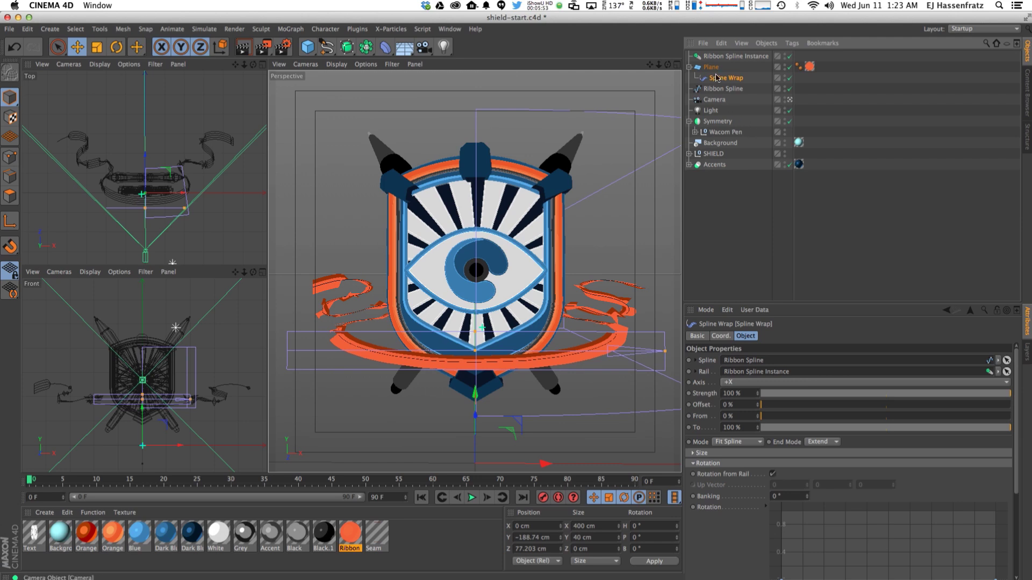
{"action": "left_click", "coordinate": [721, 56]}
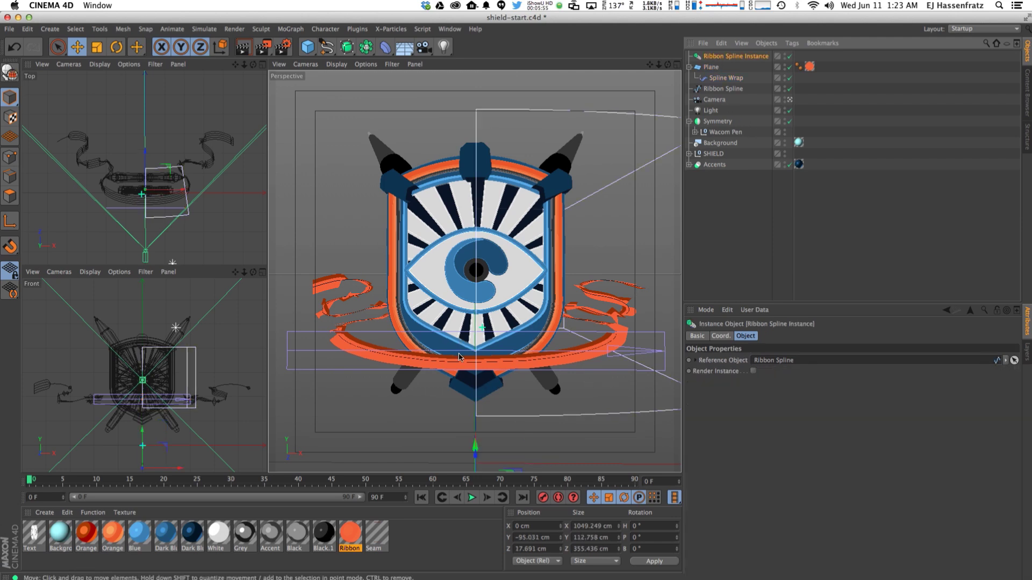
{"action": "left_click_drag", "start_coordinate": [144, 434], "coordinate": [144, 429]}
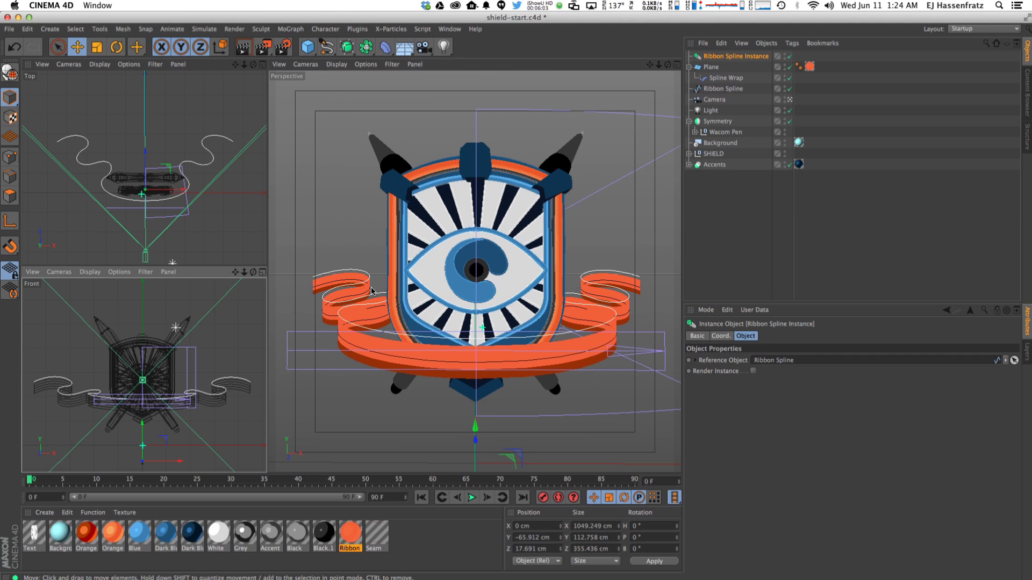
- Compare the Ribbon Spline with its raised instance and render the perspective view to check the ribbon's orientation
{"action": "left_click", "coordinate": [722, 89]}
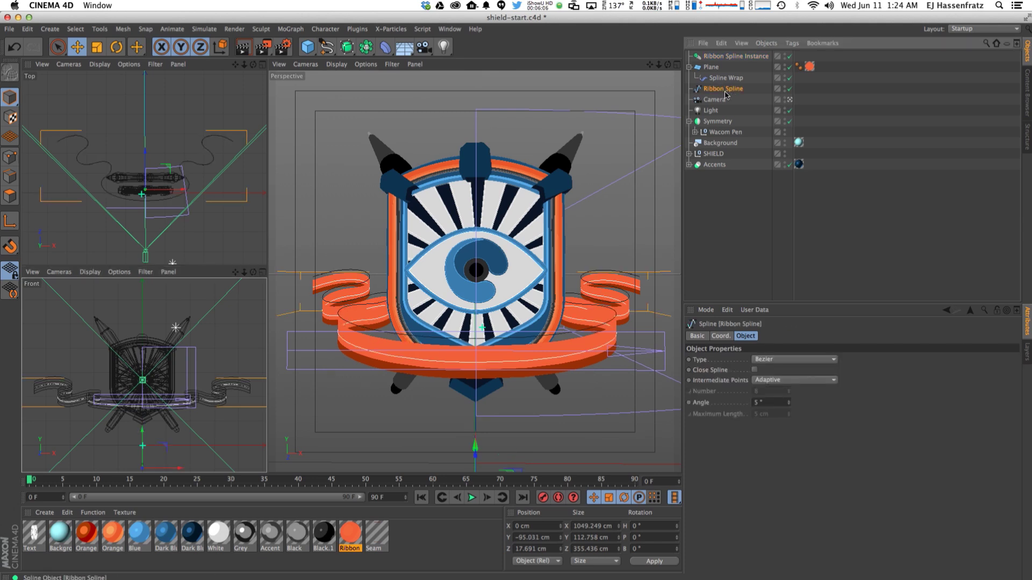
{"action": "left_click", "coordinate": [731, 57]}
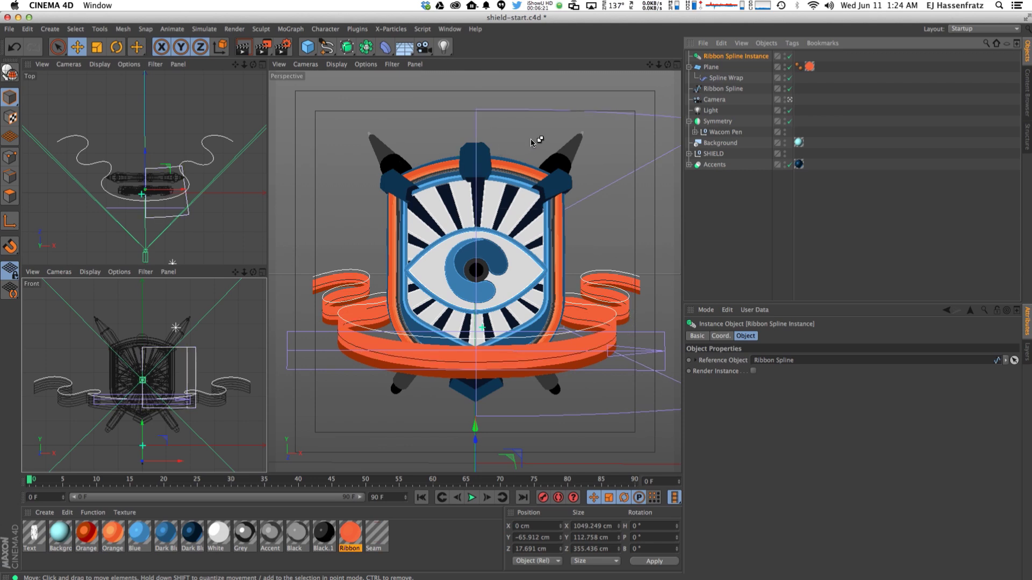
{"action": "key", "text": "super+r"}
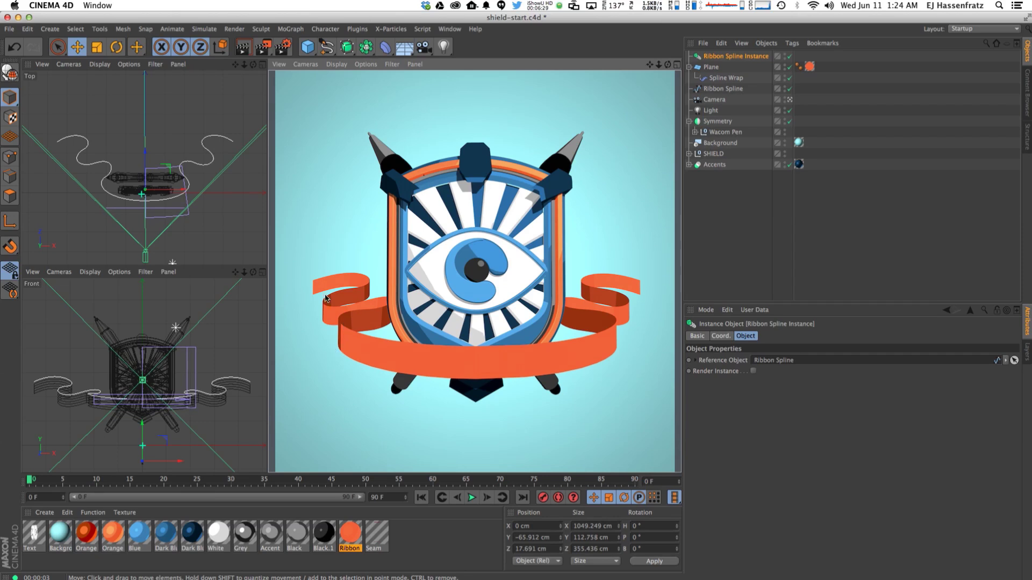
{"action": "left_click", "coordinate": [723, 258]}
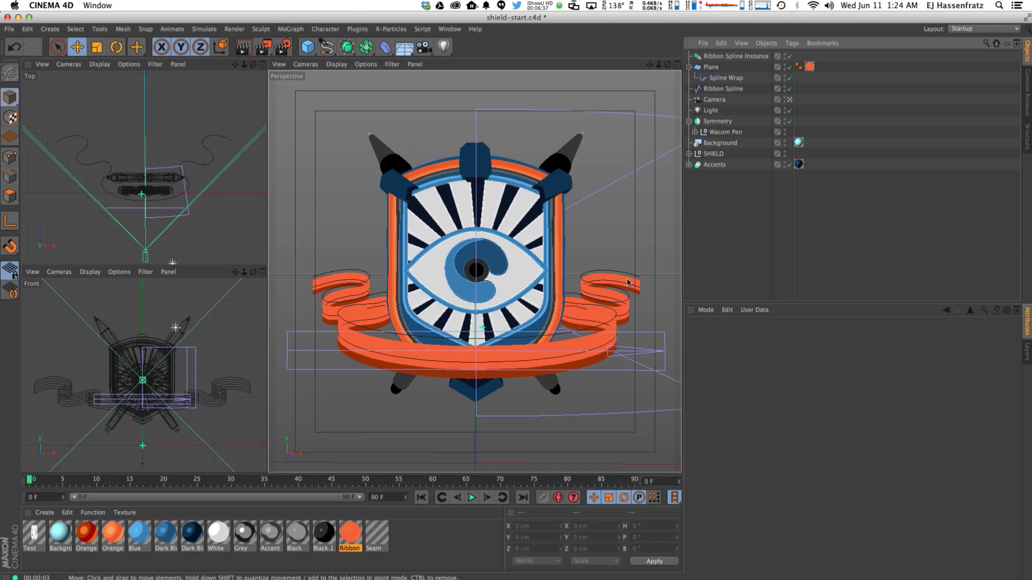
{"action": "left_click", "coordinate": [461, 341]}
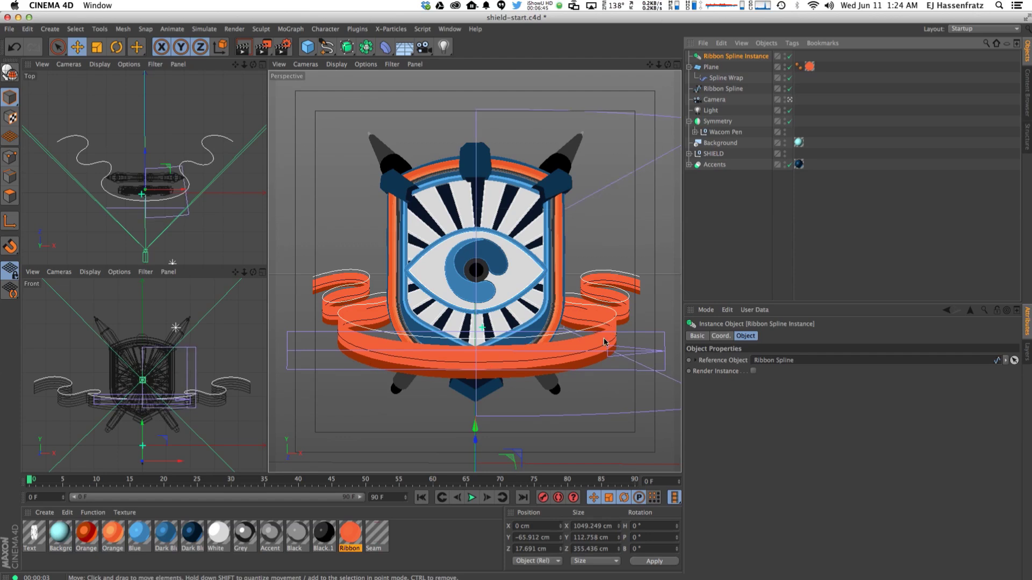
{"action": "left_click", "coordinate": [737, 257]}
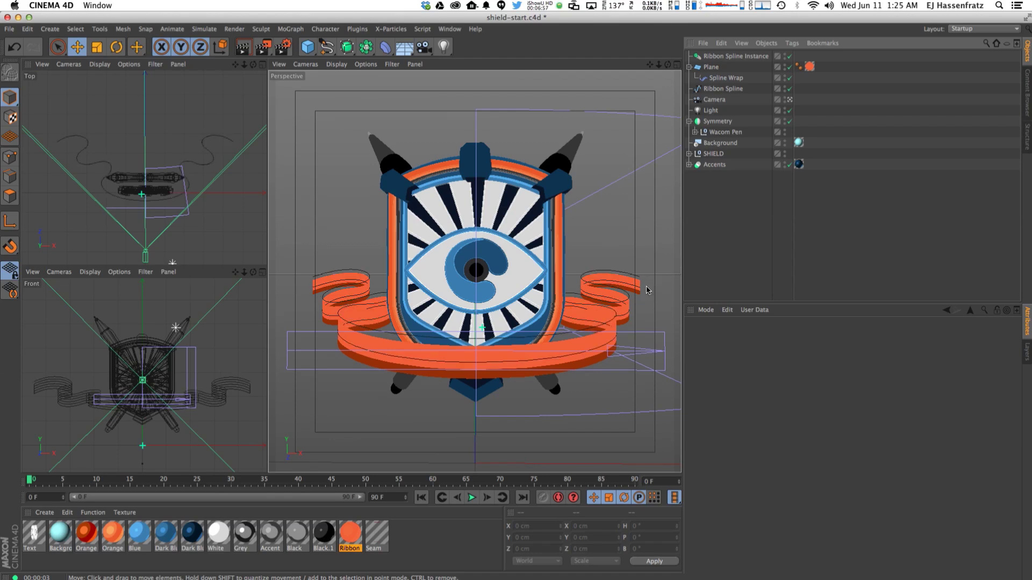
{"action": "left_click", "coordinate": [725, 78]}
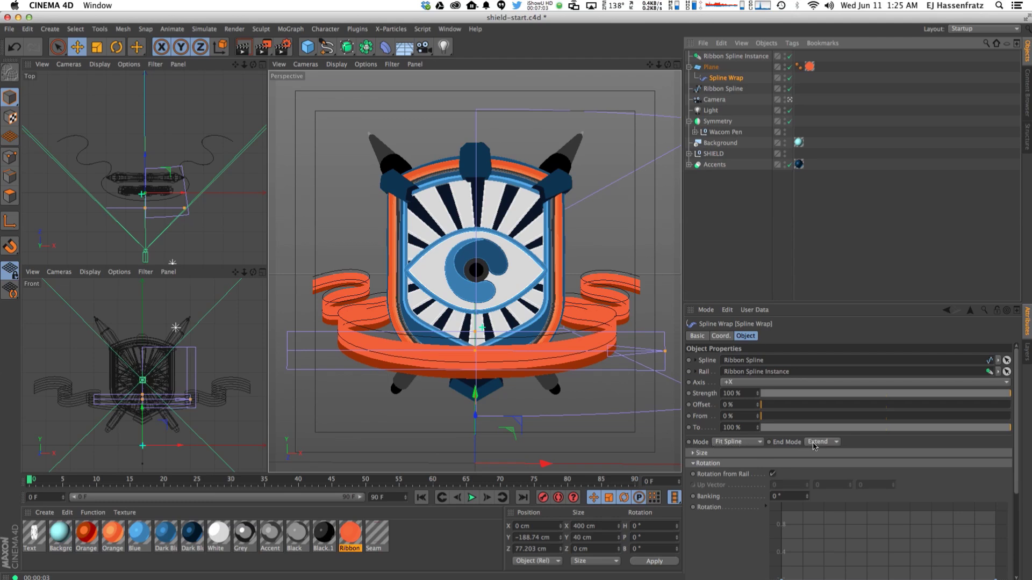
- Group the plane under a null named Ribbon and move the Spline Wrap out of the plane into that group, above it
{"action": "left_click", "coordinate": [712, 68]}
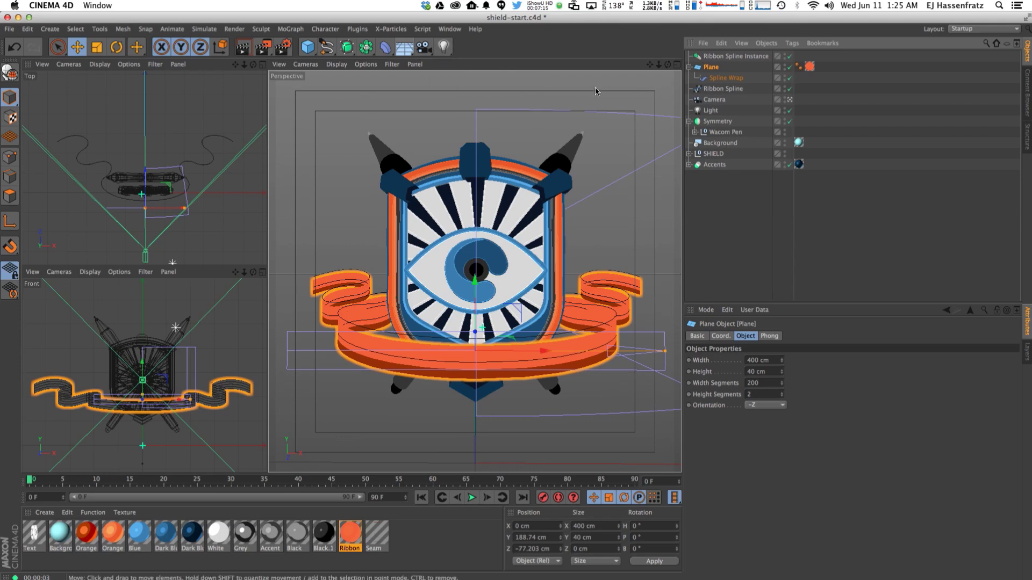
{"action": "right_click", "coordinate": [707, 66]}
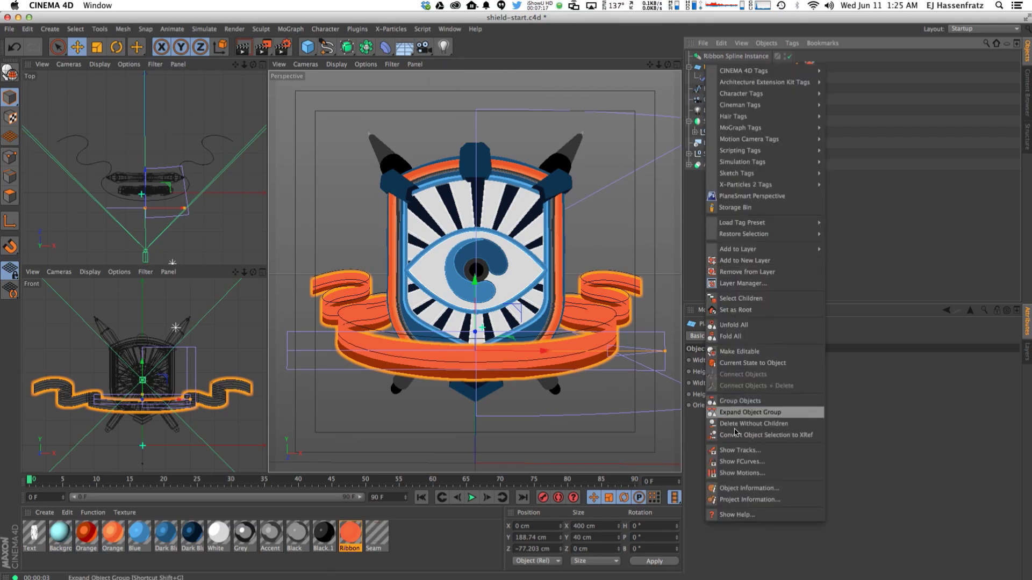
{"action": "left_click", "coordinate": [740, 401]}
{"action": "left_click", "coordinate": [689, 67]}
{"action": "double_click", "coordinate": [710, 67]}
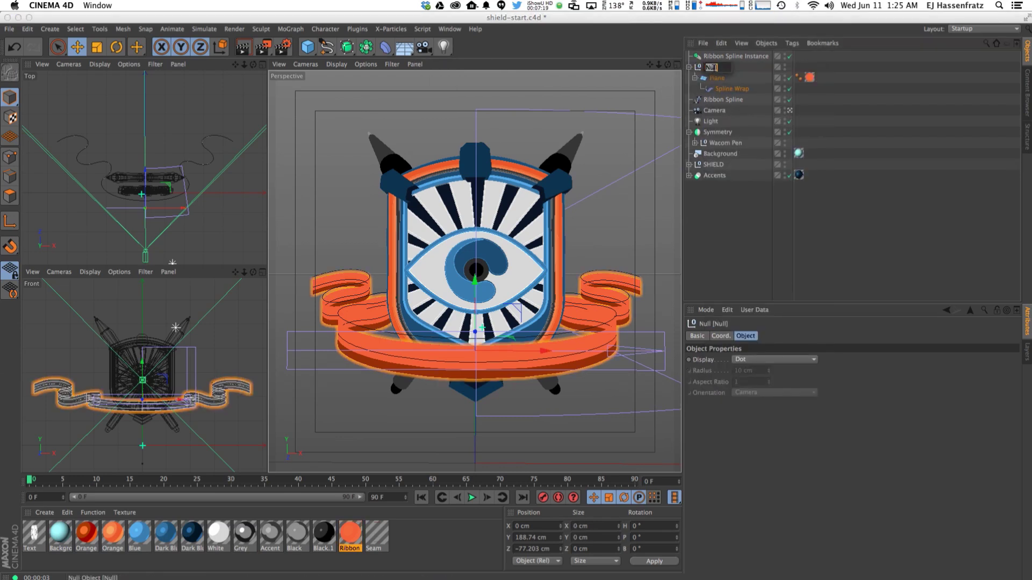
{"action": "type", "text": "S"}
{"action": "key", "text": "Return"}
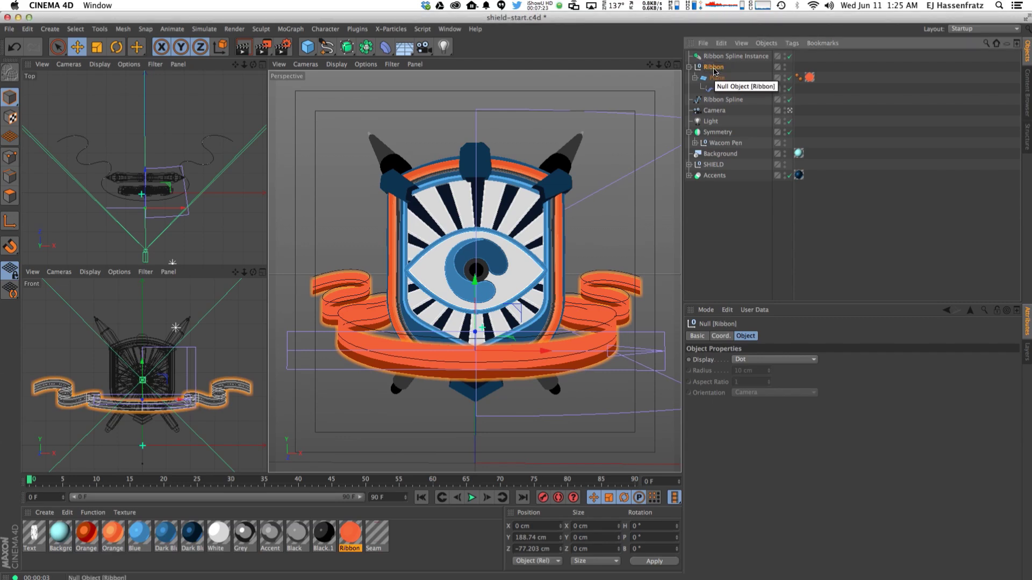
{"action": "left_click_drag", "start_coordinate": [723, 88], "coordinate": [722, 78]}
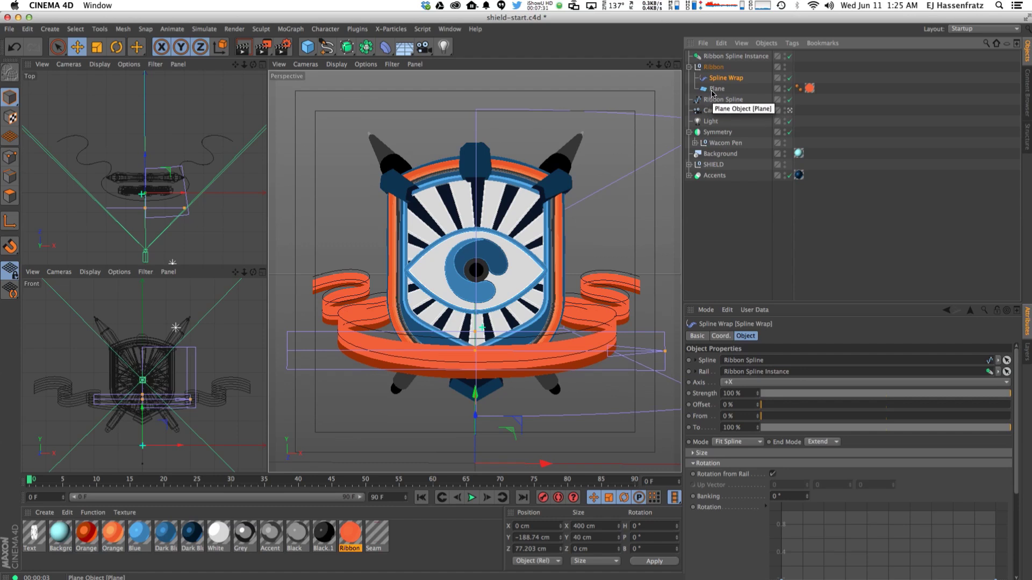
- Add a Correction deformer and make it a child of the plane
{"action": "left_click", "coordinate": [385, 48]}
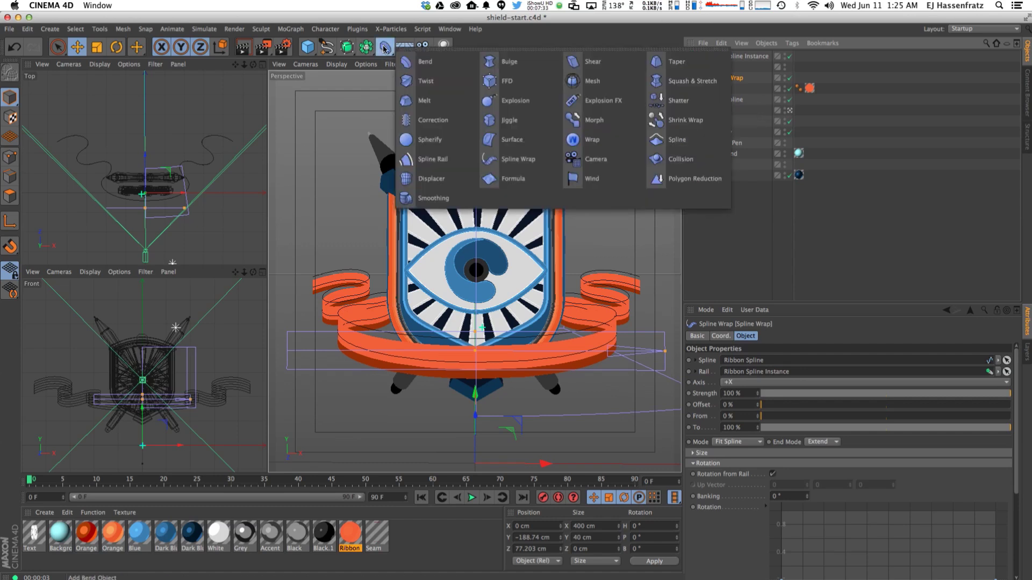
{"action": "left_click", "coordinate": [419, 125]}
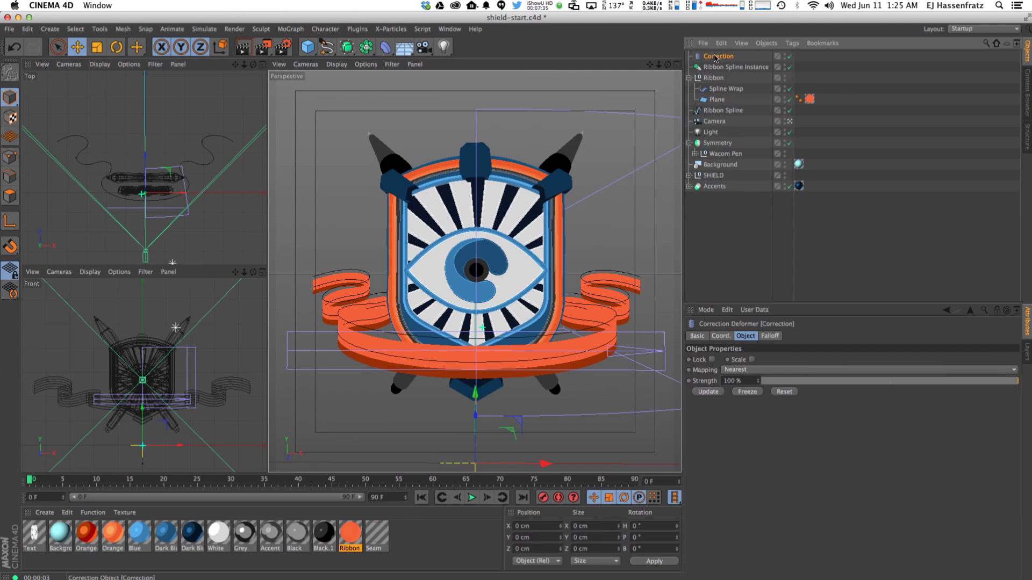
{"action": "left_click_drag", "start_coordinate": [720, 102], "coordinate": [720, 103]}
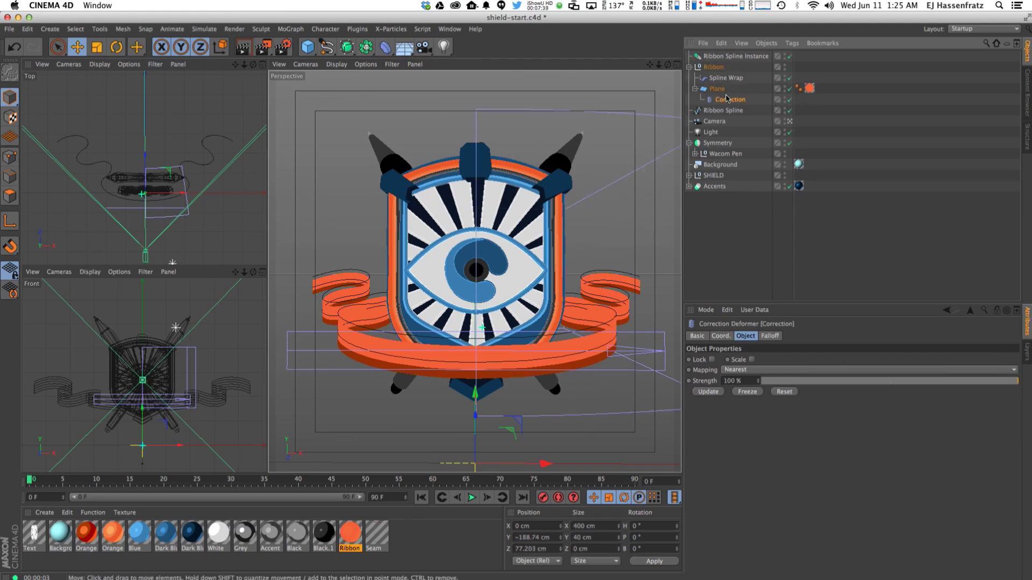
- Disable the Spline Wrap and display the flat plane's points for editing through the Correction deformer
{"action": "left_click", "coordinate": [790, 78]}
{"action": "left_click", "coordinate": [9, 157]}
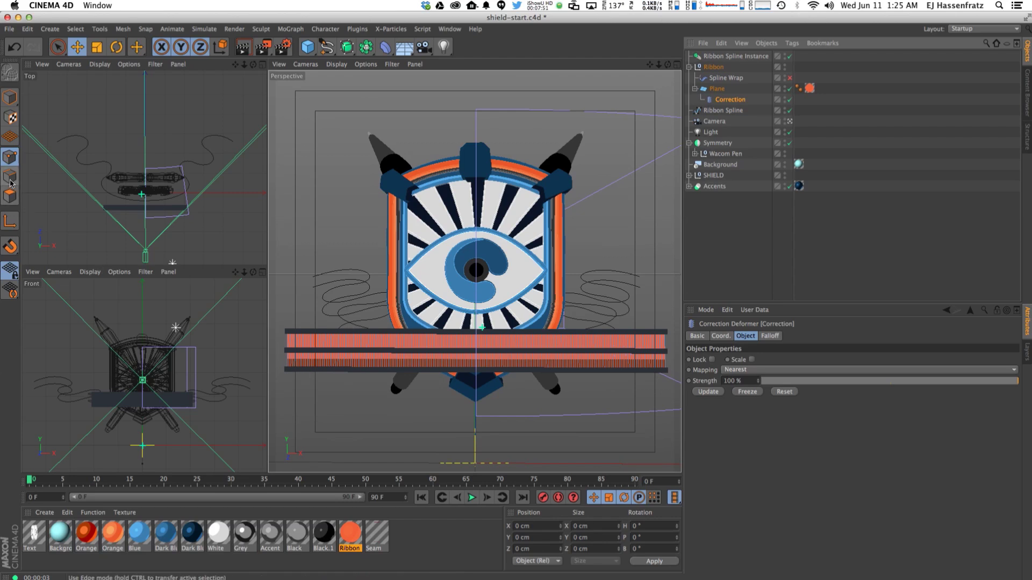
{"action": "left_click", "coordinate": [9, 196]}
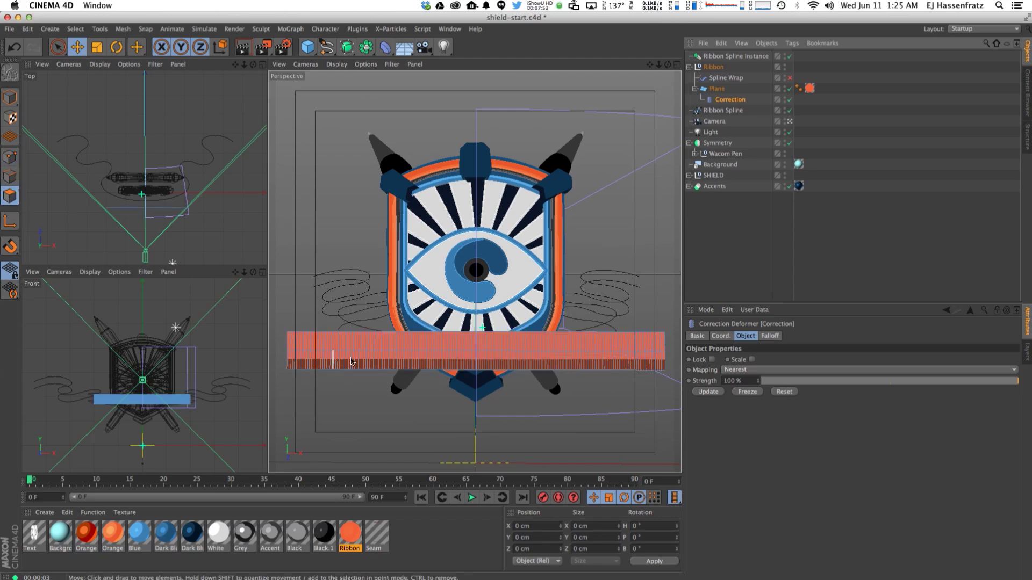
{"action": "left_click", "coordinate": [10, 157]}
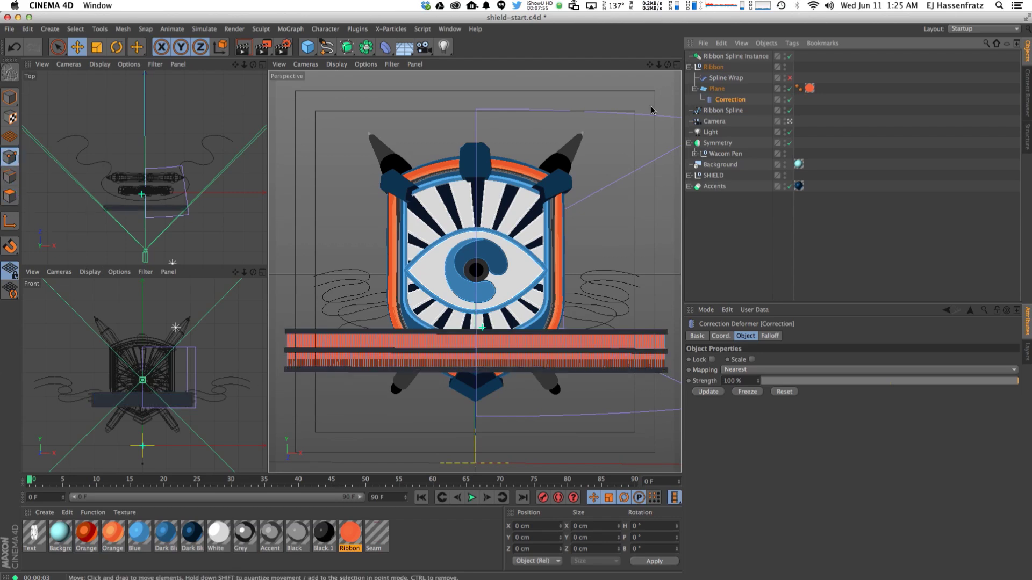
{"action": "left_click", "coordinate": [717, 89]}
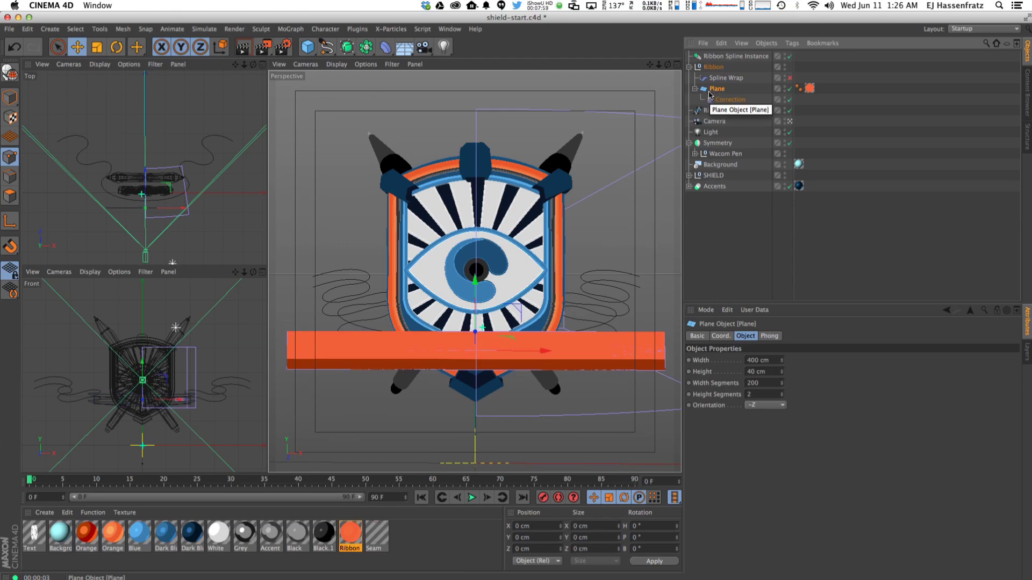
{"action": "left_click", "coordinate": [723, 100]}
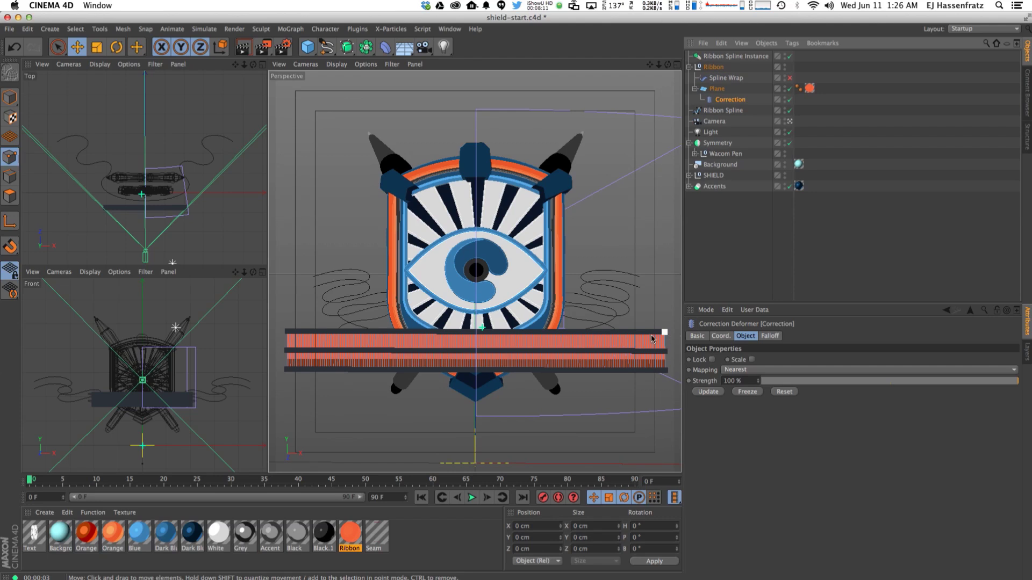
- Select the upper and lower corner points at the plane's left end in the front view
{"action": "scroll", "coordinate": [185, 366], "scroll_direction": "up", "scroll_amount": 5}
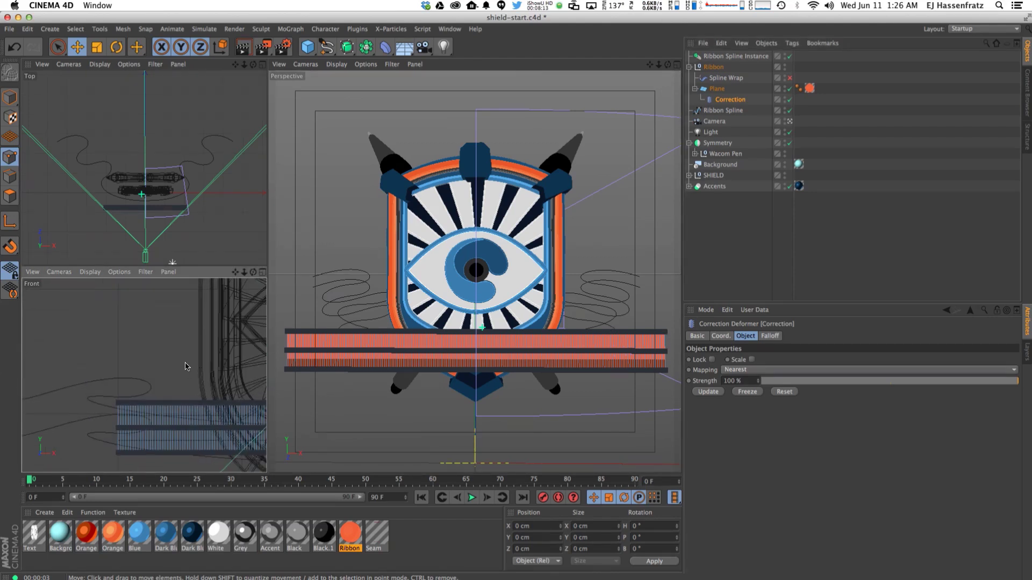
{"action": "scroll", "coordinate": [186, 366], "scroll_direction": "up", "scroll_amount": 8}
{"action": "left_click", "coordinate": [139, 311]}
{"action": "left_click", "coordinate": [139, 466], "text": "shift"}
{"action": "middle_click_drag", "start_coordinate": [138, 467], "coordinate": [117, 443], "text": "alt"}
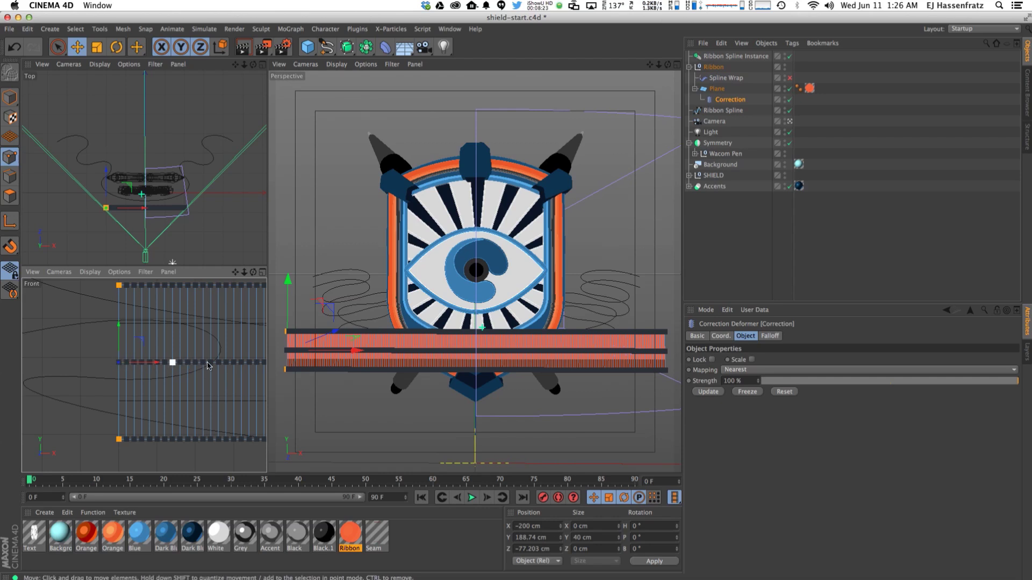
- Try the plane with 1 height segment, then restore 2 height segments and return to the Correction deformer
{"action": "left_click", "coordinate": [705, 88]}
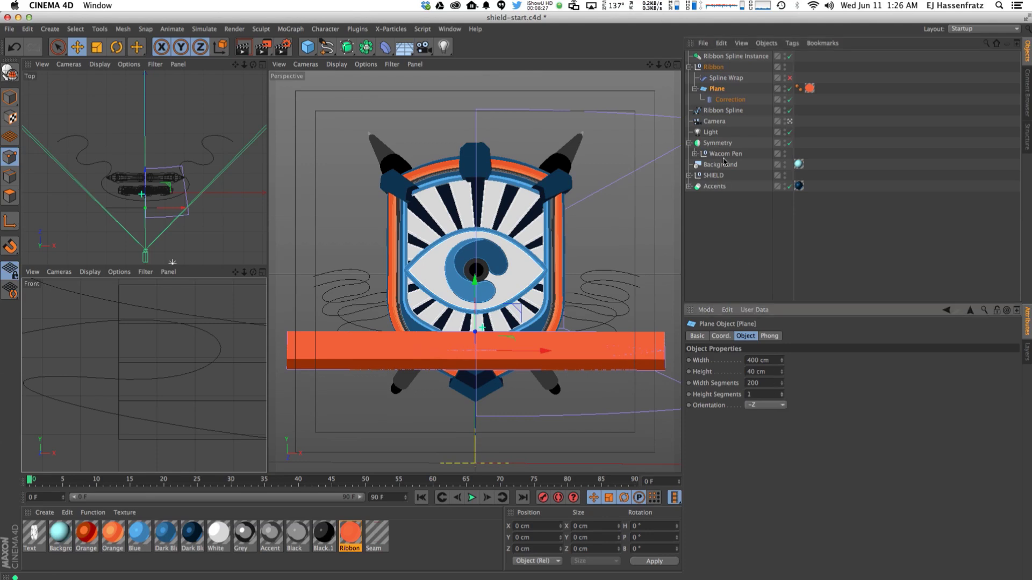
{"action": "left_click", "coordinate": [729, 100]}
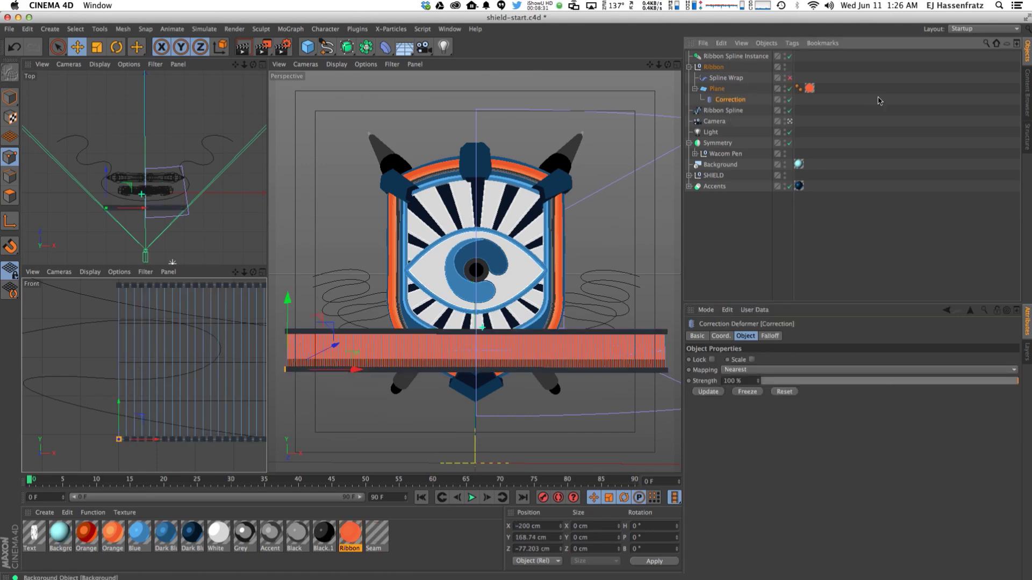
{"action": "left_click", "coordinate": [719, 88]}
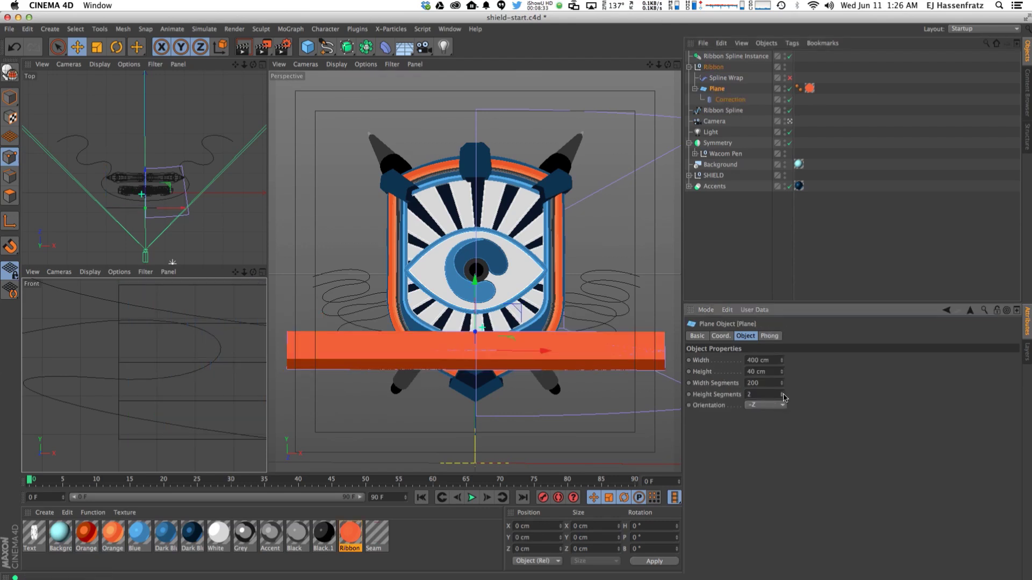
{"action": "left_click", "coordinate": [730, 100]}
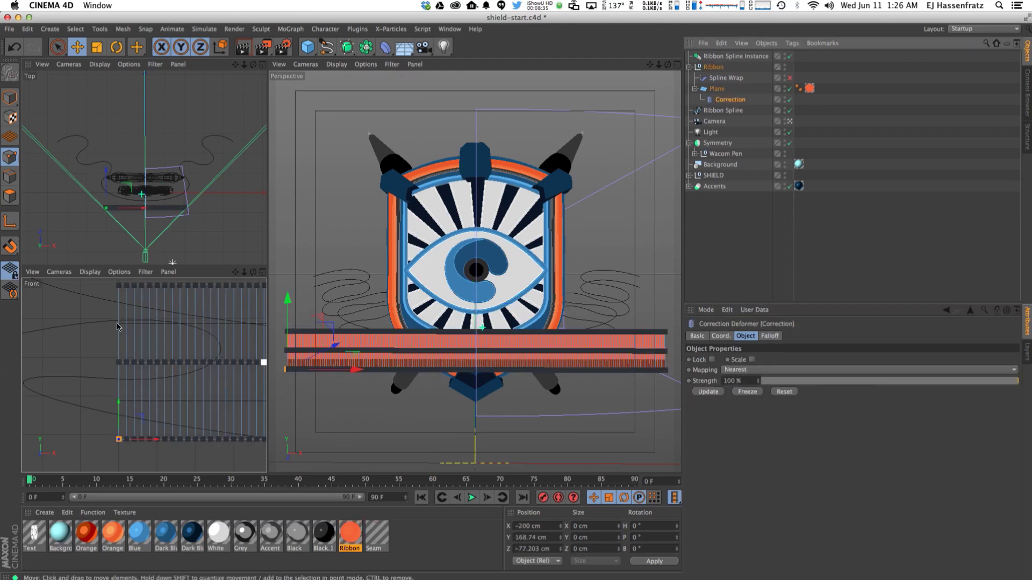
- Add the plane's upper-left corner point and both right-end corner points to the selection in the front view
{"action": "left_click", "coordinate": [119, 285], "text": "shift"}
{"action": "scroll", "coordinate": [177, 360], "scroll_direction": "down", "scroll_amount": 5}
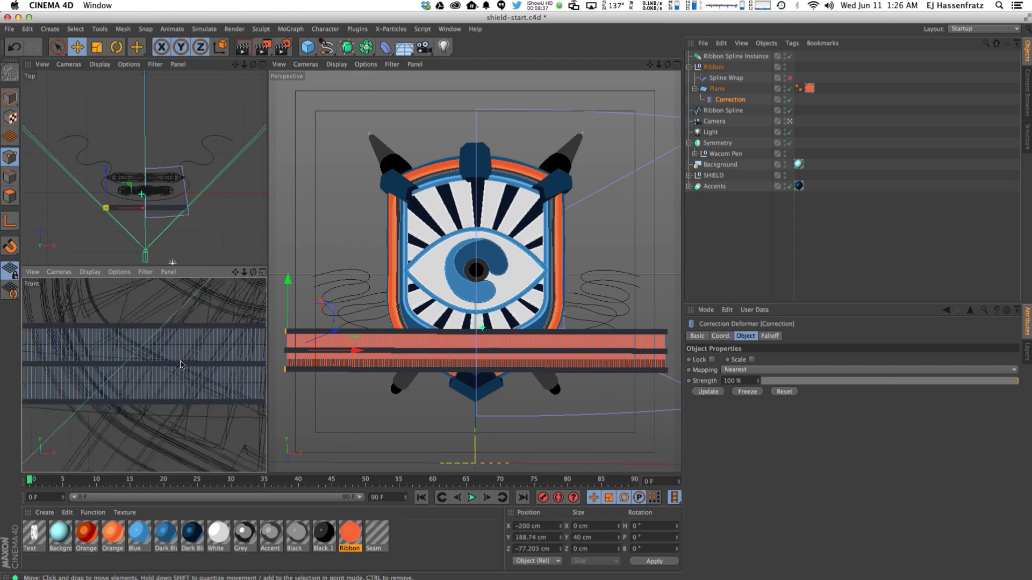
{"action": "middle_click_drag", "start_coordinate": [194, 370], "coordinate": [258, 376], "text": "alt"}
{"action": "scroll", "coordinate": [257, 376], "scroll_direction": "up", "scroll_amount": 5}
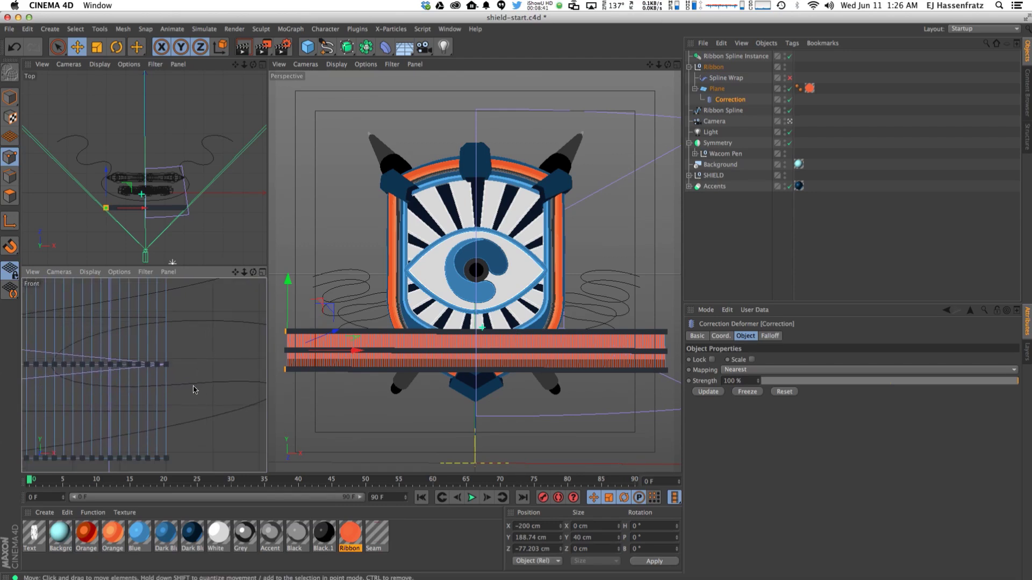
{"action": "scroll", "coordinate": [185, 389], "scroll_direction": "down", "scroll_amount": 1}
{"action": "left_click", "coordinate": [174, 298], "text": "shift"}
{"action": "left_click", "coordinate": [174, 448], "text": "shift"}
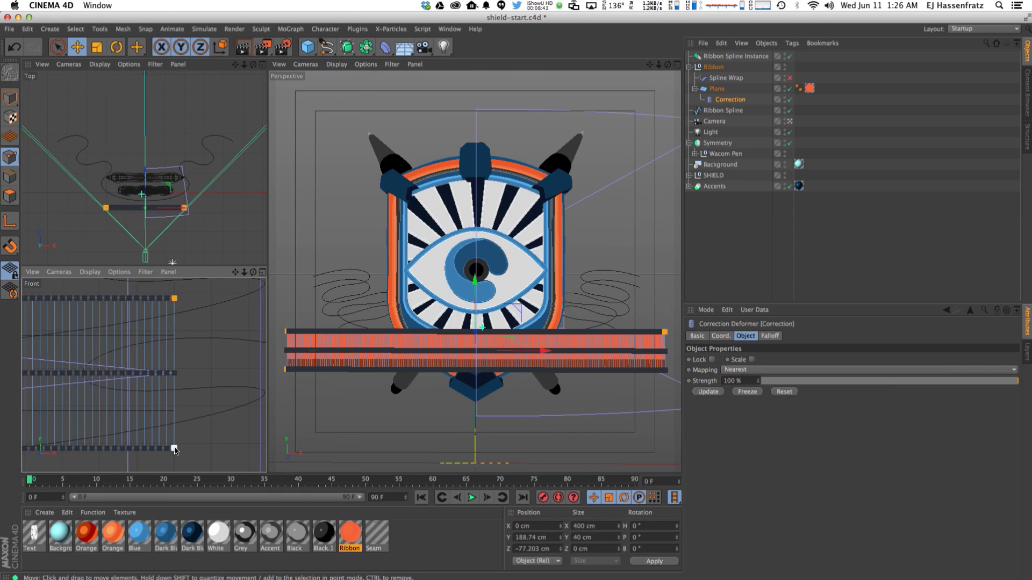
- Scale the four corner points outward along X to about 411 cm wide and re-enable the Spline Wrap
{"action": "scroll", "coordinate": [156, 403], "scroll_direction": "down", "scroll_amount": 6}
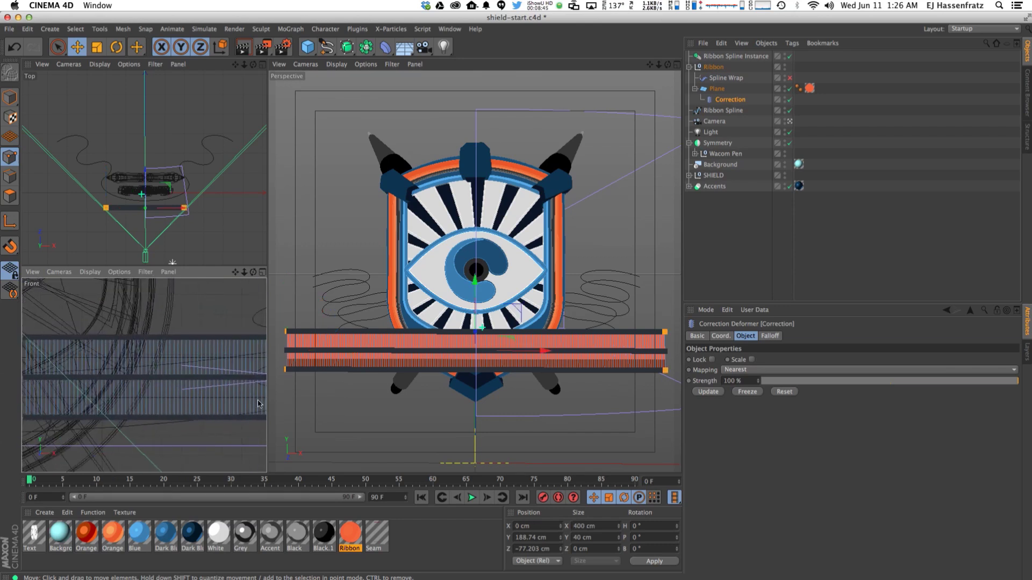
{"action": "scroll", "coordinate": [170, 419], "scroll_direction": "down", "scroll_amount": 5}
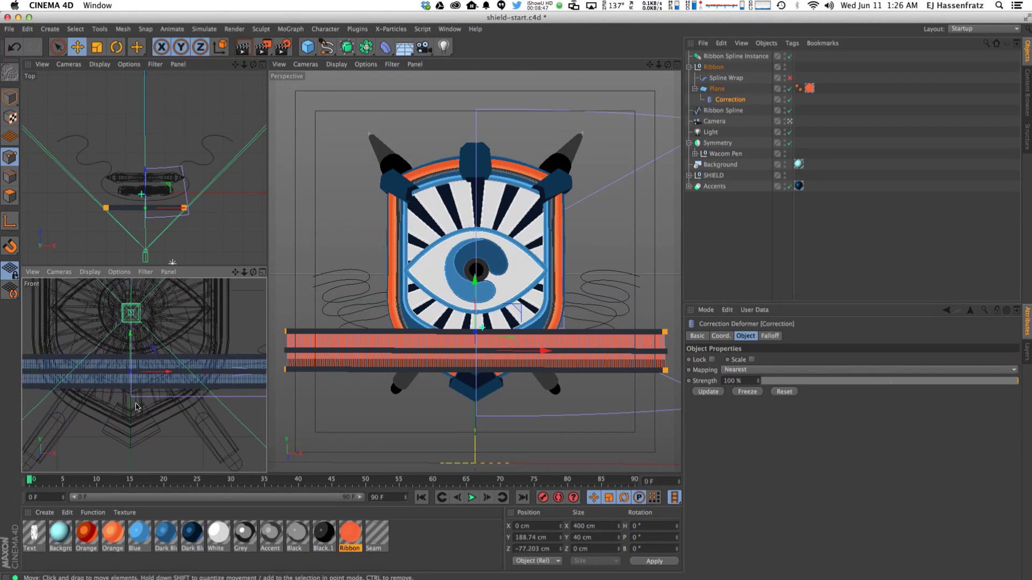
{"action": "scroll", "coordinate": [107, 420], "scroll_direction": "down", "scroll_amount": 2}
{"action": "key", "text": "t"}
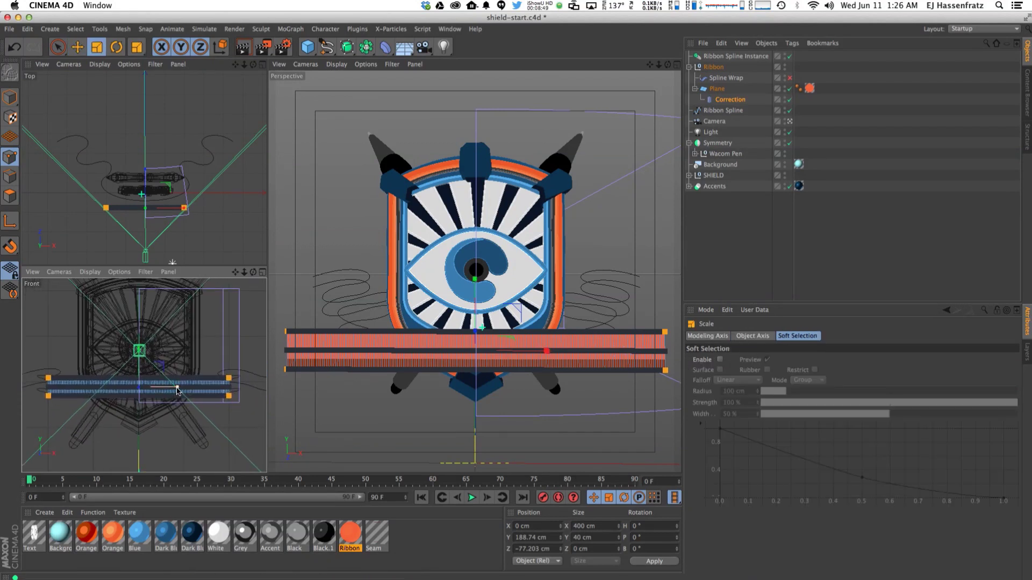
{"action": "left_click_drag", "start_coordinate": [177, 391], "coordinate": [179, 391]}
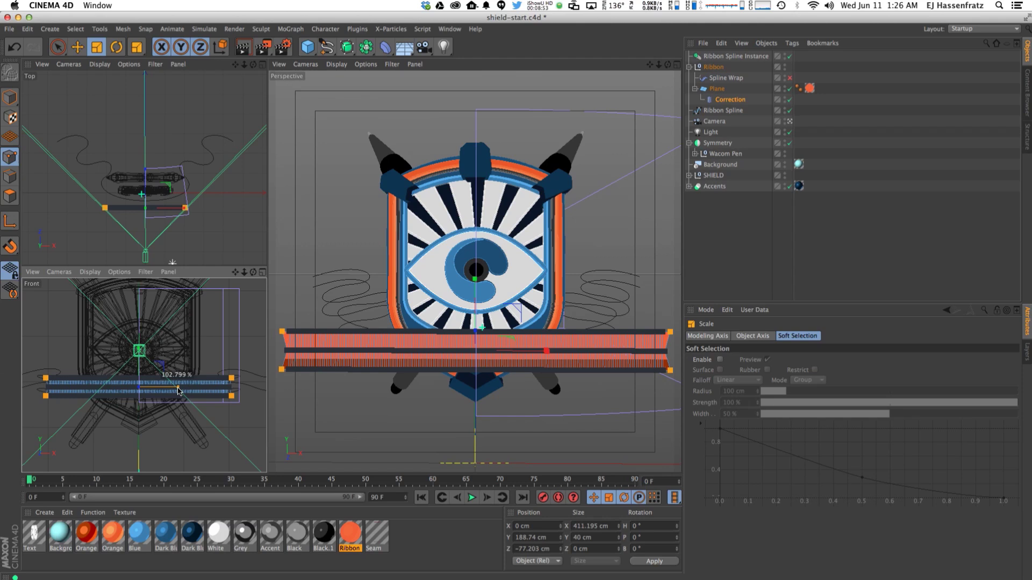
{"action": "left_click_drag", "start_coordinate": [179, 390], "coordinate": [185, 391]}
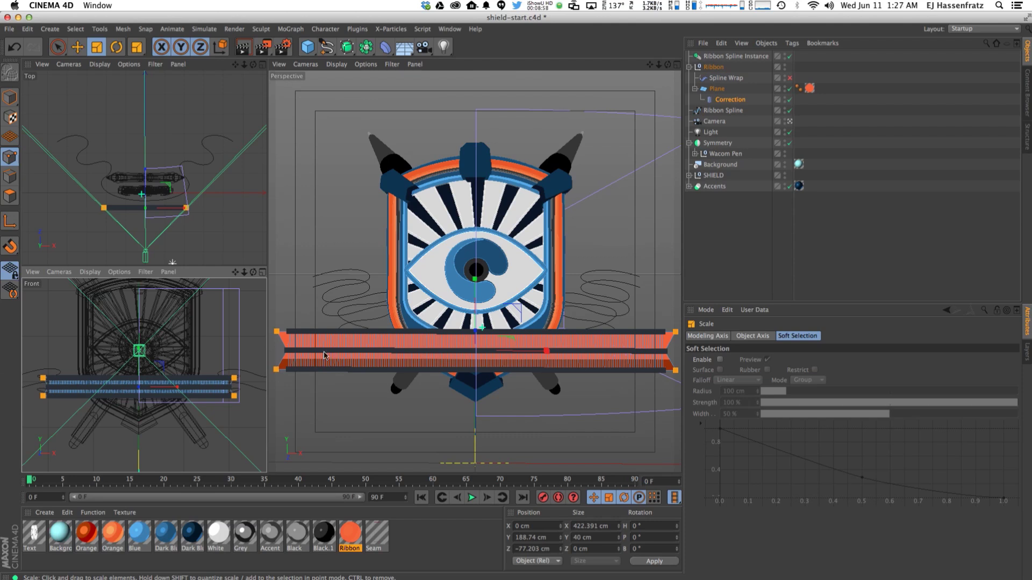
{"action": "left_click", "coordinate": [790, 78]}
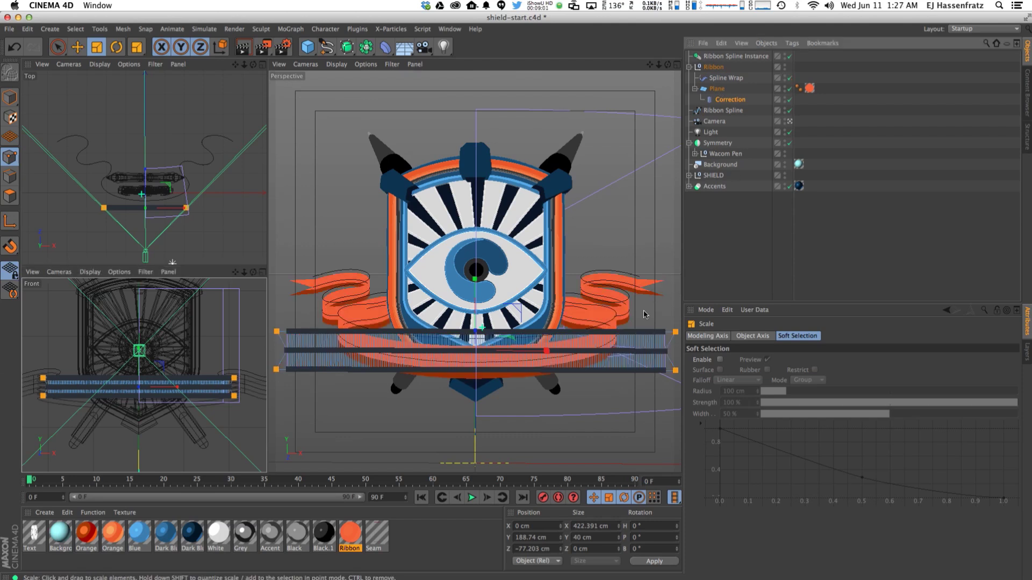
{"action": "left_click_drag", "start_coordinate": [182, 390], "coordinate": [179, 391]}
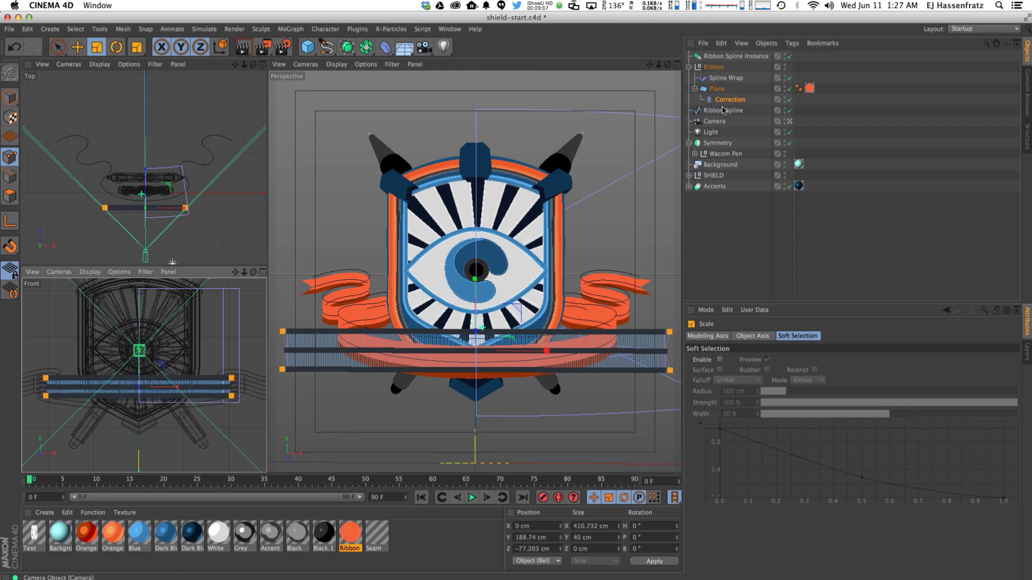
- Compare the Spline Wrap with Rotation from Rail on and off, and leave the option off
{"action": "left_click", "coordinate": [723, 78]}
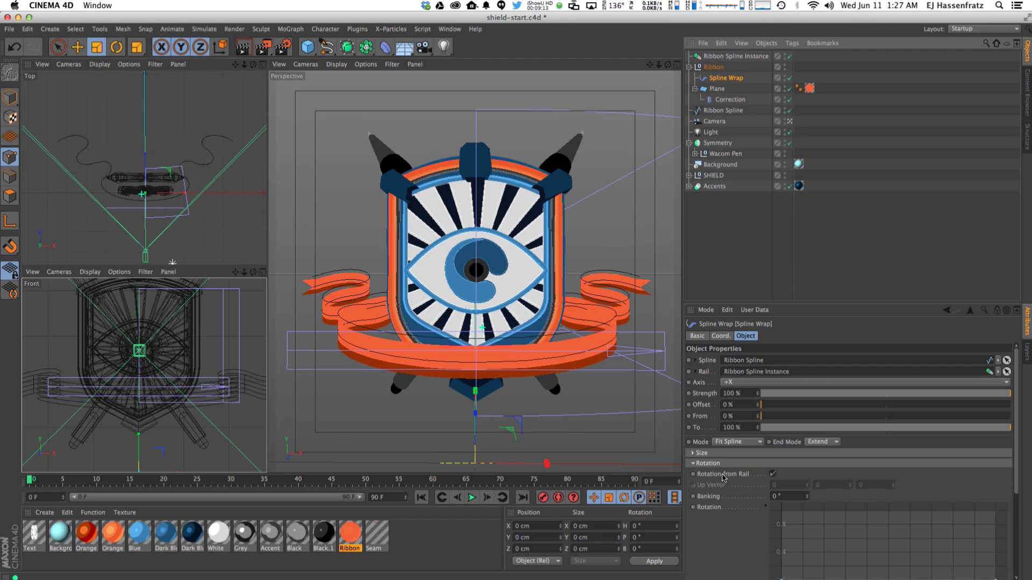
{"action": "left_click", "coordinate": [772, 474]}
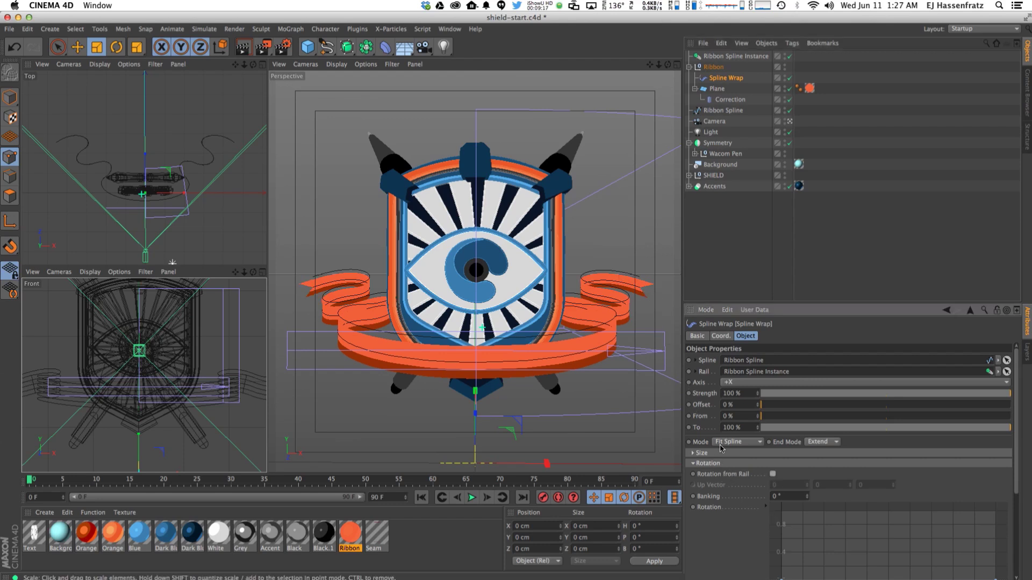
{"action": "left_click", "coordinate": [773, 475]}
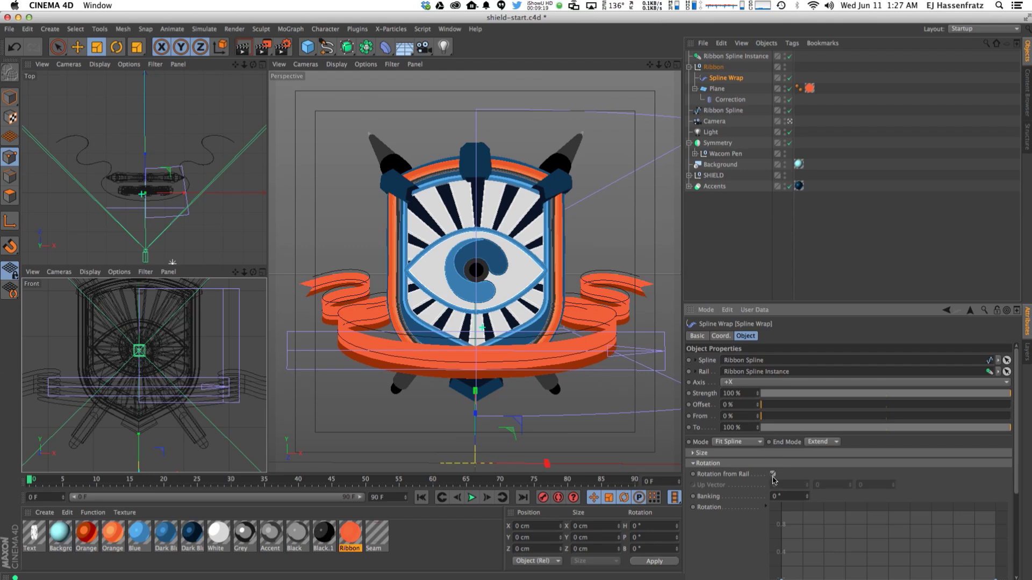
{"action": "left_click", "coordinate": [773, 475]}
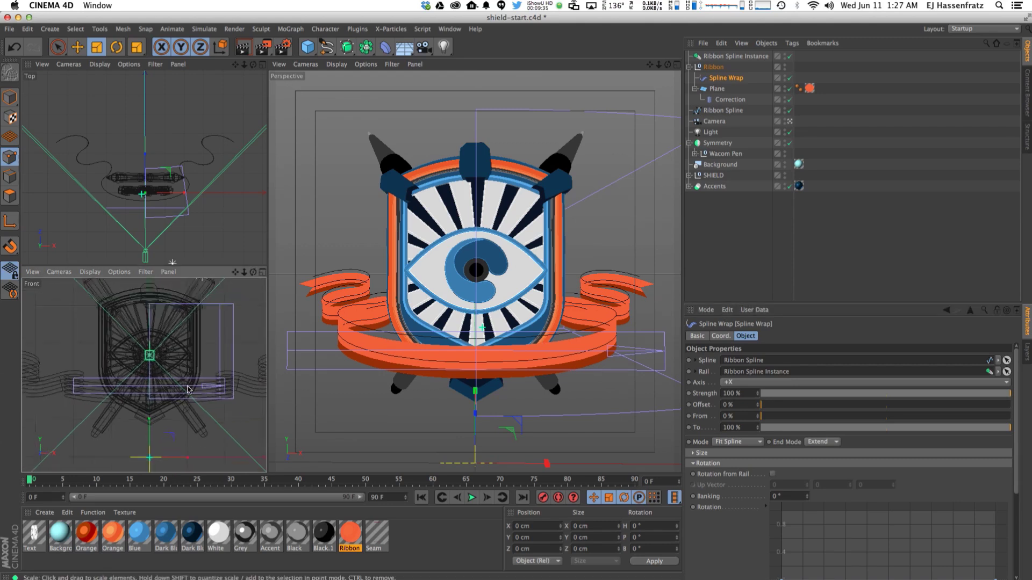
- Reduce the Correction deformer's corner points along X to about 408 cm wide and deselect all objects
{"action": "left_click", "coordinate": [730, 100]}
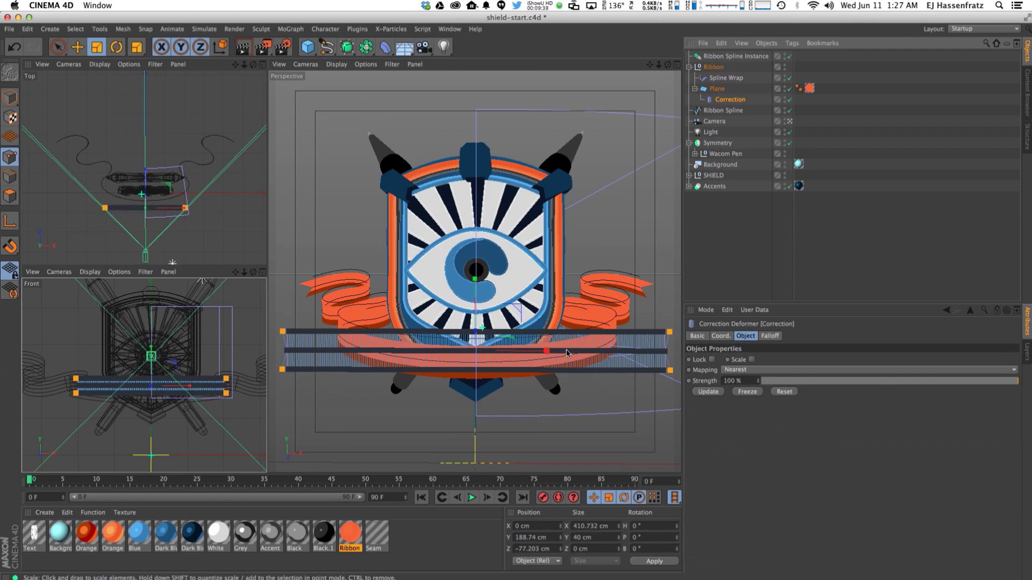
{"action": "left_click_drag", "start_coordinate": [545, 348], "coordinate": [546, 350]}
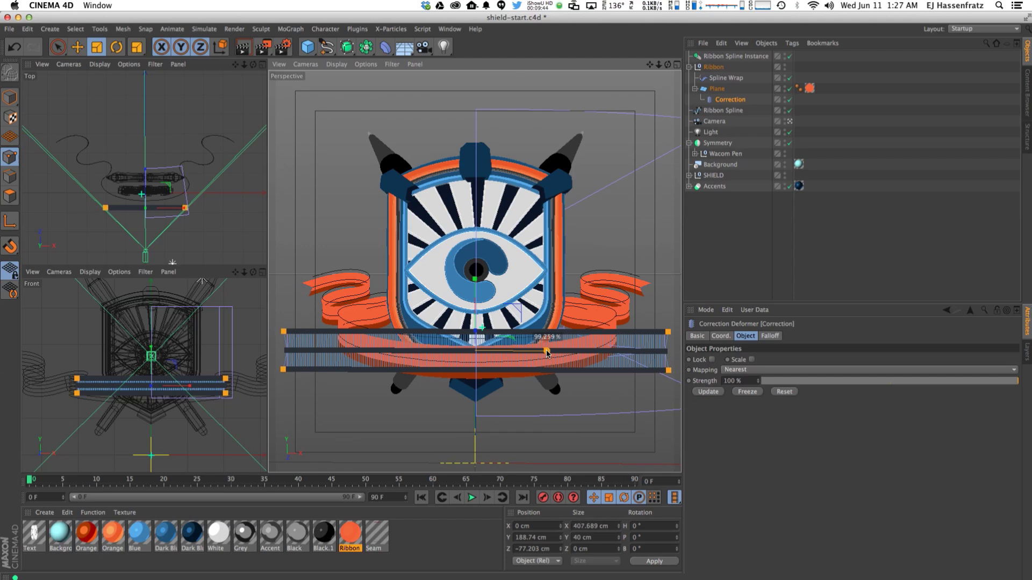
{"action": "left_click", "coordinate": [718, 89]}
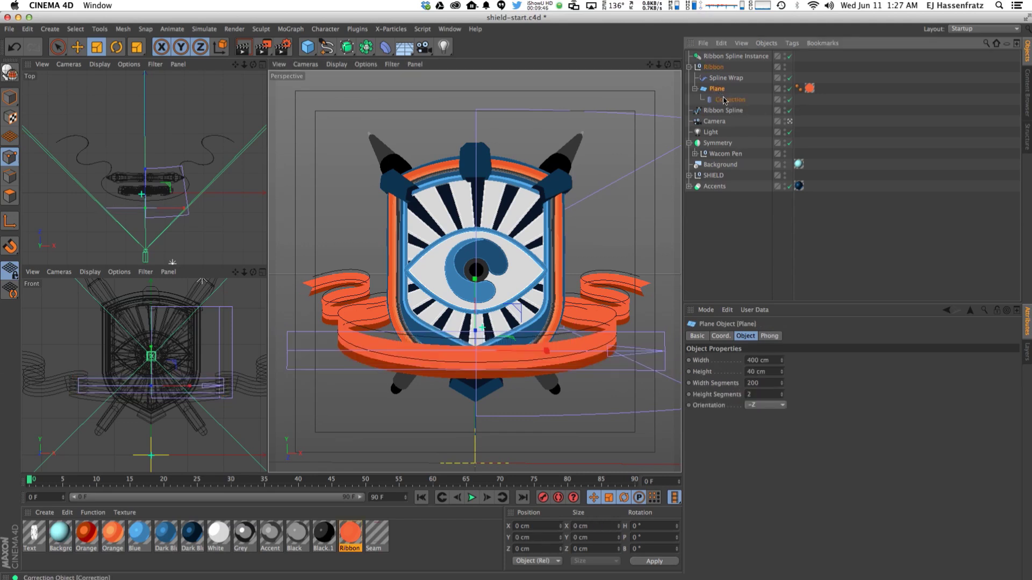
{"action": "left_click", "coordinate": [749, 244]}
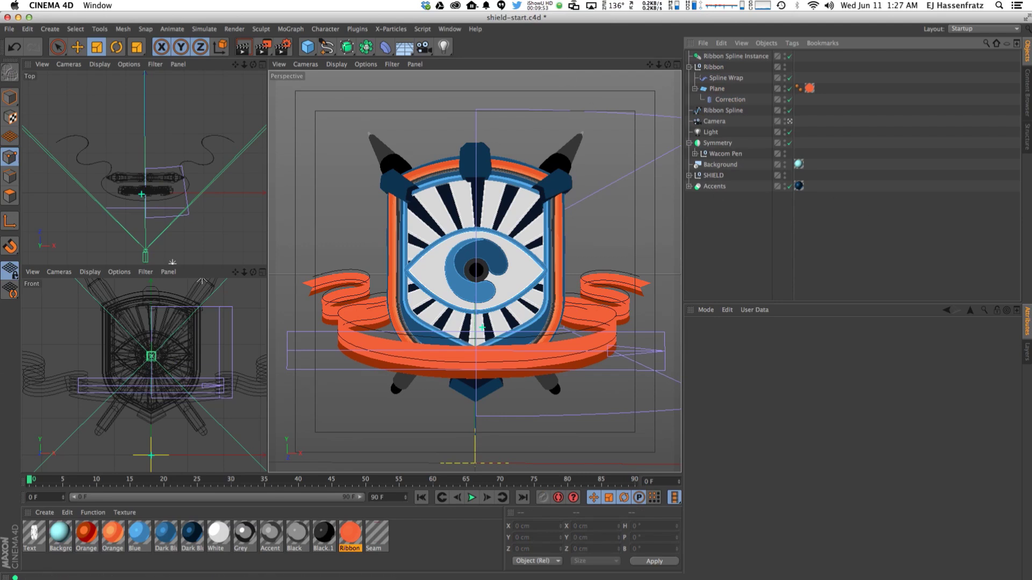
- Inspect the spline shader in the Text material's Alpha channel
{"action": "double_click", "coordinate": [33, 535]}
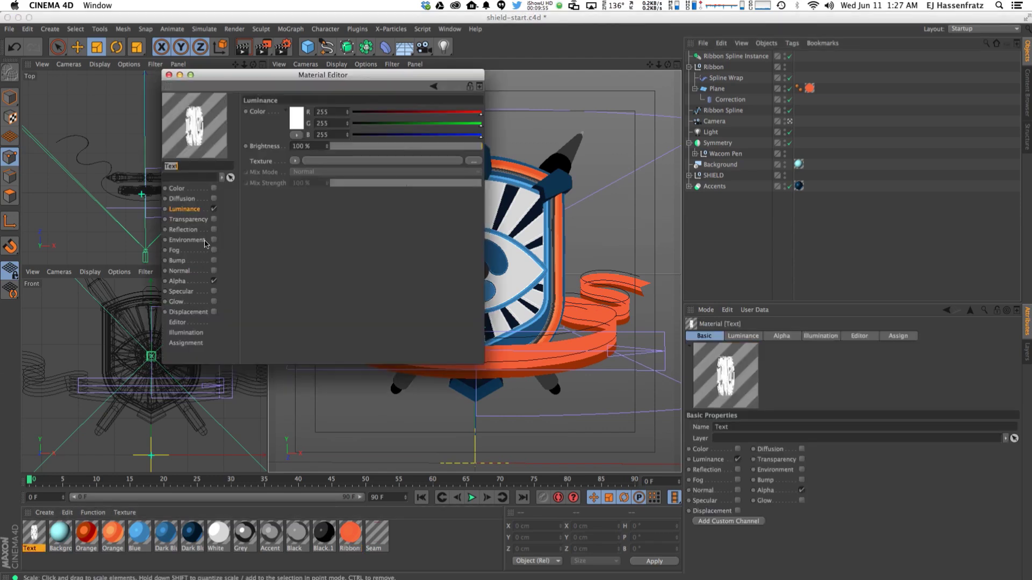
{"action": "left_click", "coordinate": [182, 281]}
{"action": "left_click", "coordinate": [327, 178]}
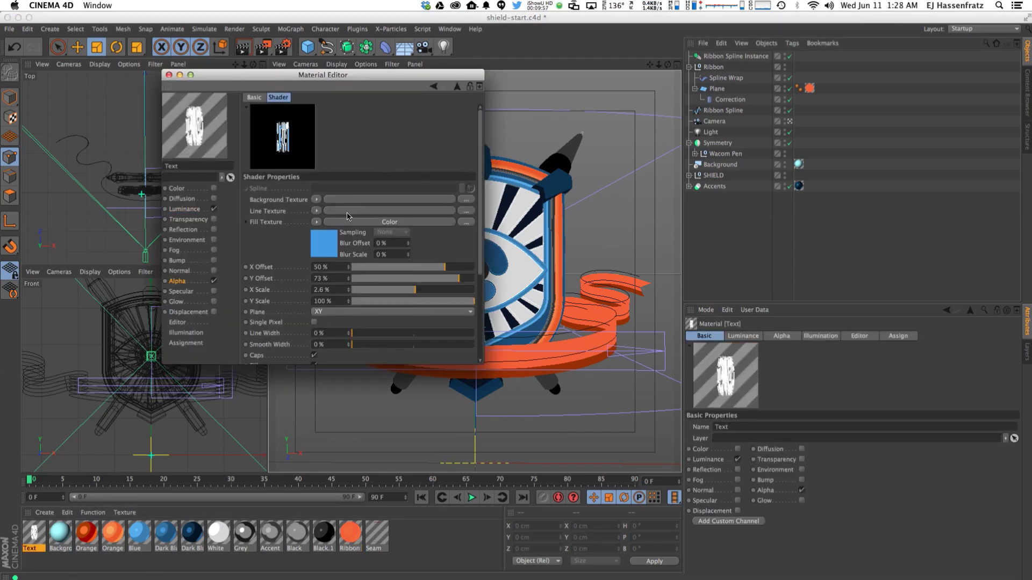
{"action": "left_click", "coordinate": [168, 76]}
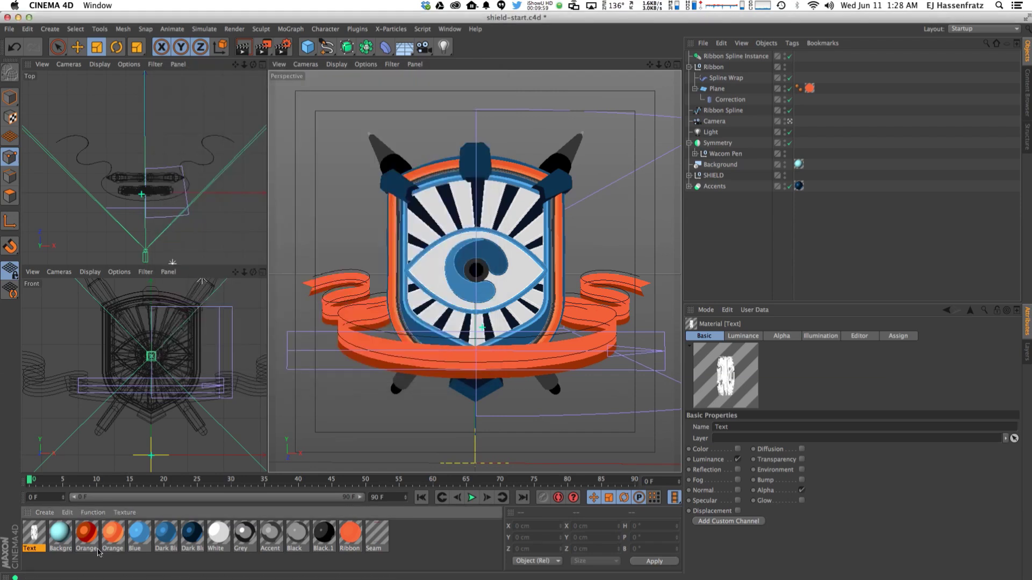
- Apply the Text material to the plane and render the perspective view to check the lettering on the ribbon
{"action": "left_click_drag", "start_coordinate": [32, 537], "coordinate": [715, 91]}
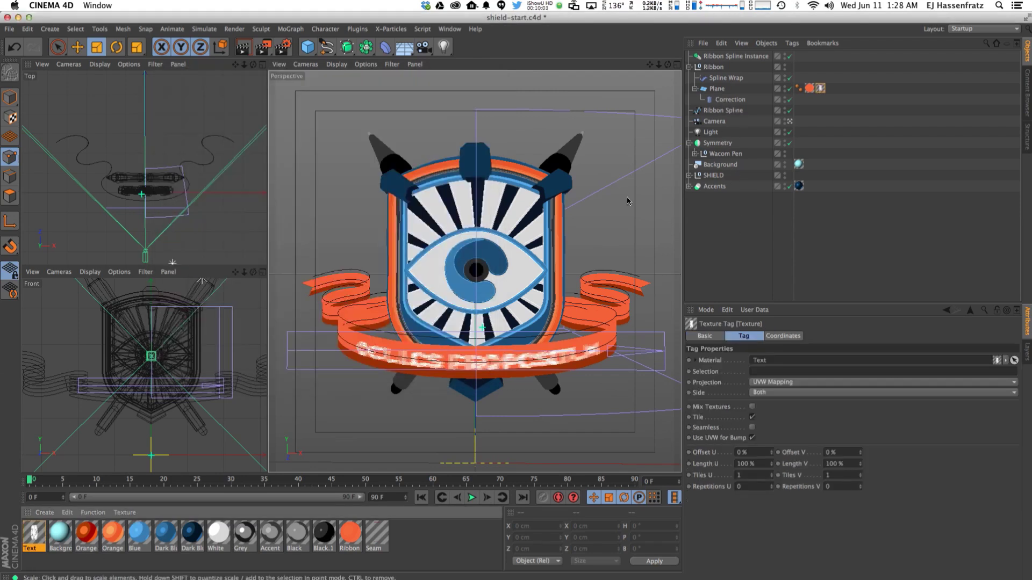
{"action": "key", "text": "ctrl+r"}
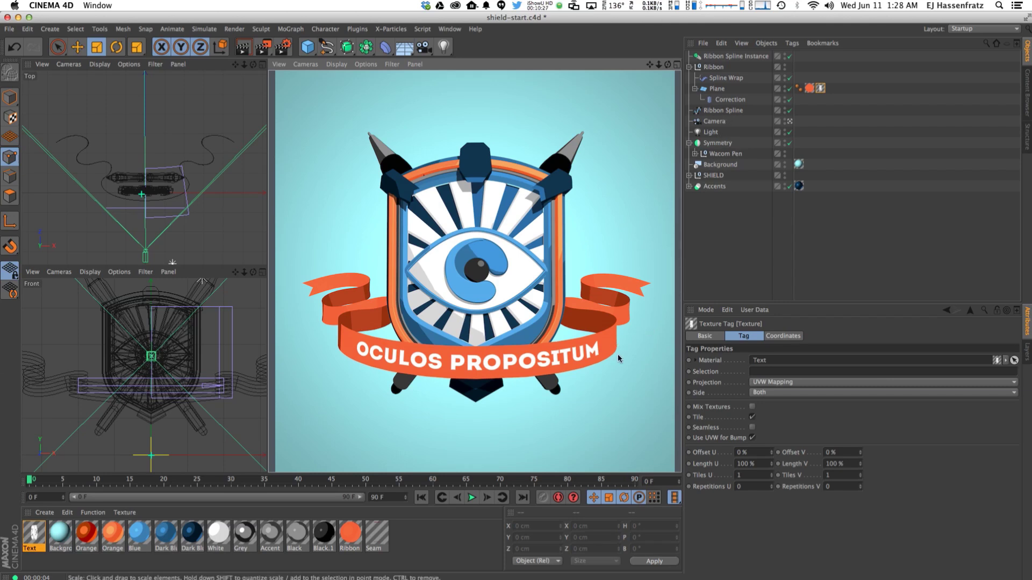
{"action": "left_click", "coordinate": [433, 530]}
- Create a new material with its Color channel disabled and its Luminance channel enabled
{"action": "left_click", "coordinate": [45, 513]}
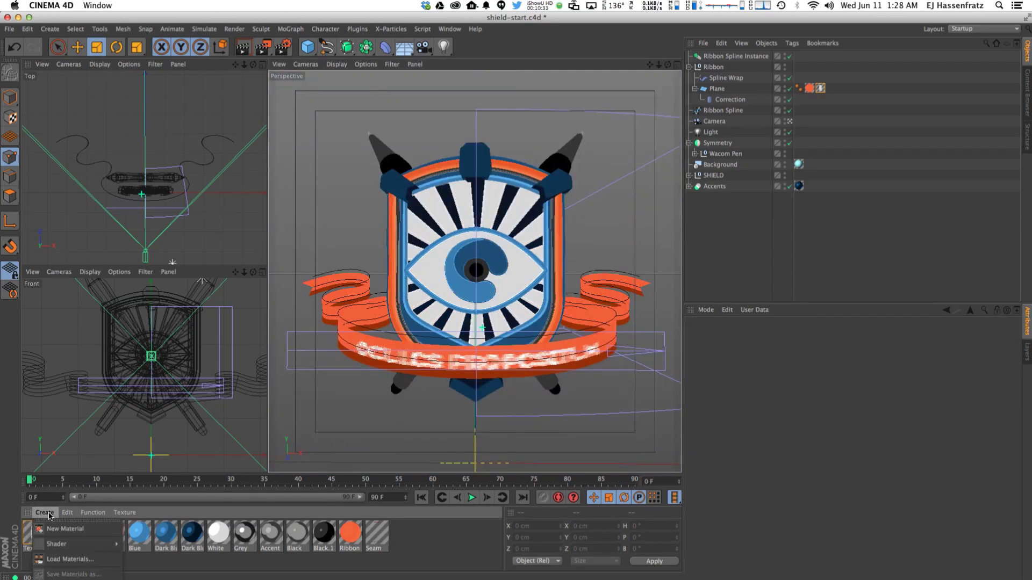
{"action": "left_click", "coordinate": [59, 524]}
{"action": "double_click", "coordinate": [33, 533]}
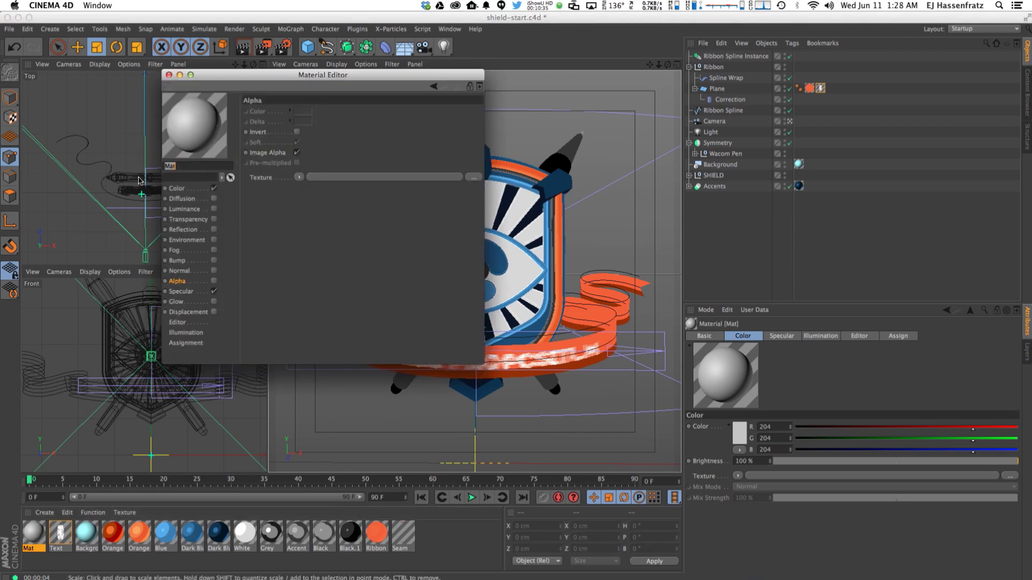
{"action": "left_click", "coordinate": [182, 209]}
{"action": "left_click", "coordinate": [214, 189]}
{"action": "left_click", "coordinate": [214, 209]}
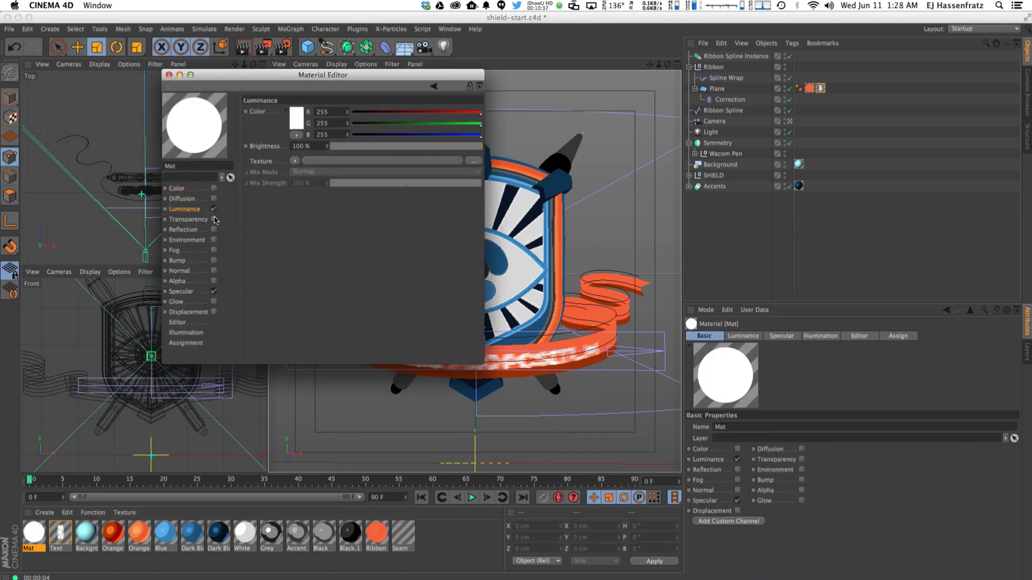
- Set the new material's luminance to a darkened colour sampled from the ribbon, RGB 109, 30, 6
{"action": "left_click", "coordinate": [296, 118]}
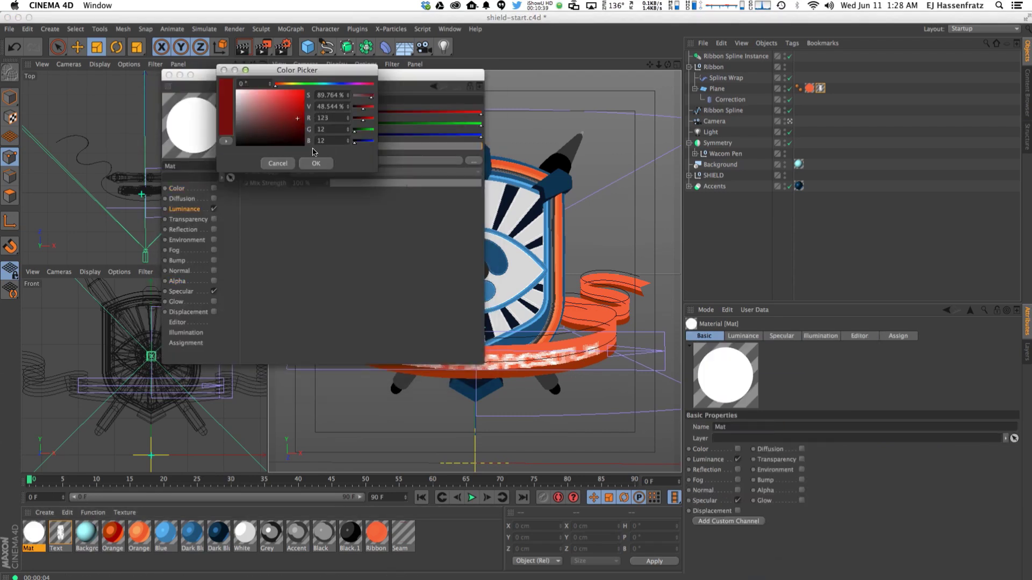
{"action": "left_click", "coordinate": [225, 118]}
{"action": "left_click", "coordinate": [261, 135]}
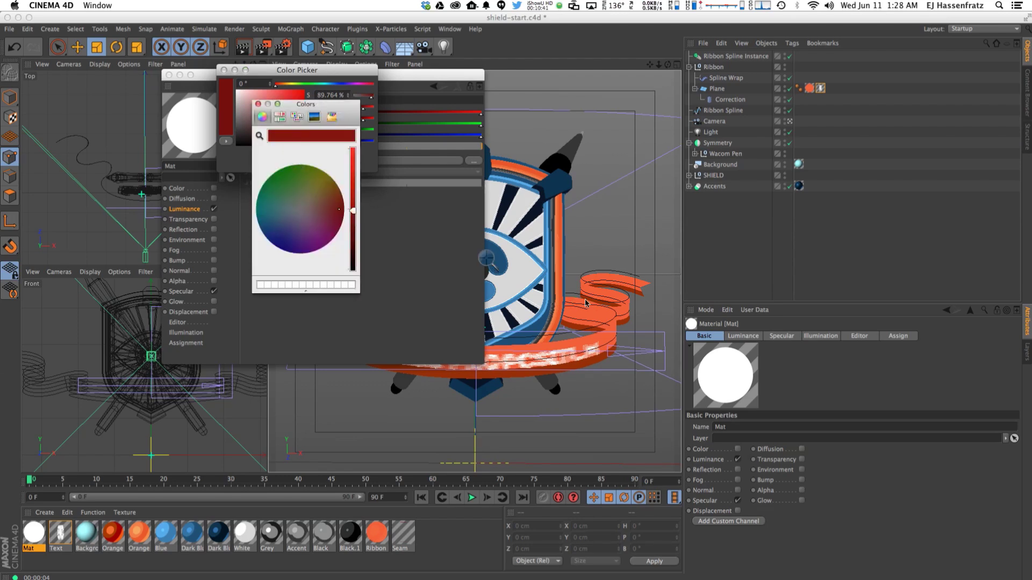
{"action": "left_click", "coordinate": [593, 363]}
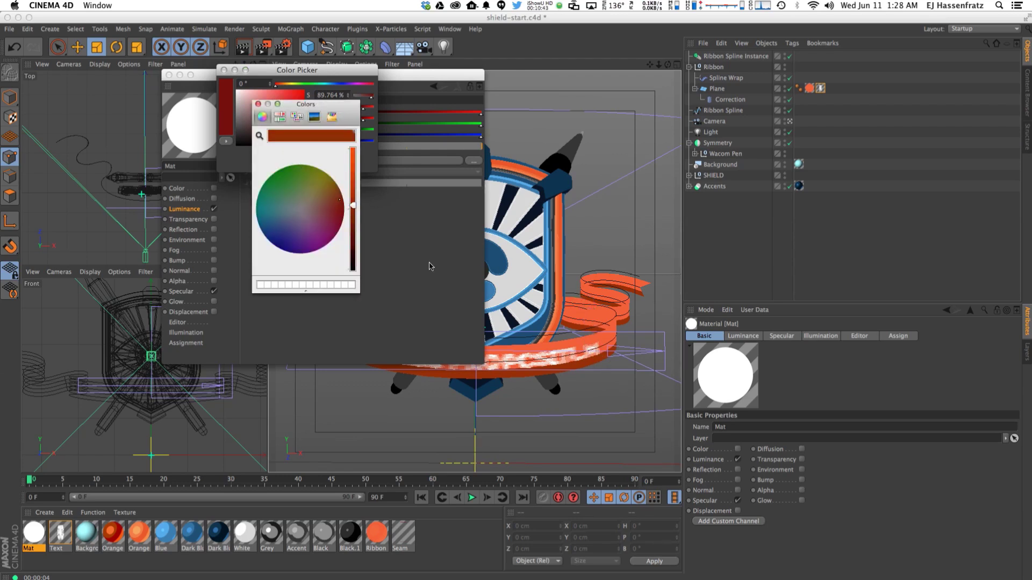
{"action": "left_click_drag", "start_coordinate": [352, 212], "coordinate": [353, 221]}
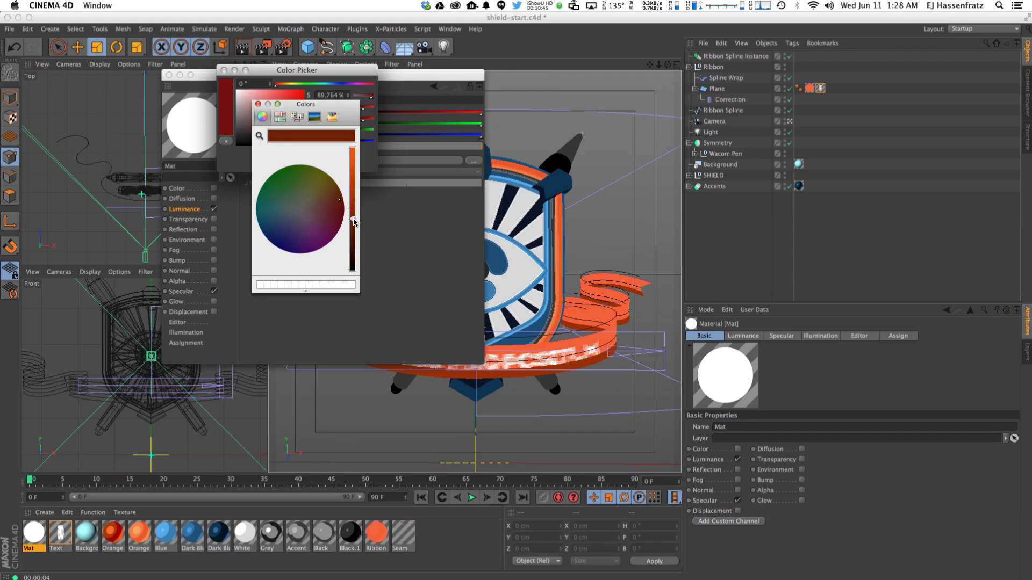
{"action": "left_click", "coordinate": [258, 104]}
{"action": "left_click", "coordinate": [318, 167]}
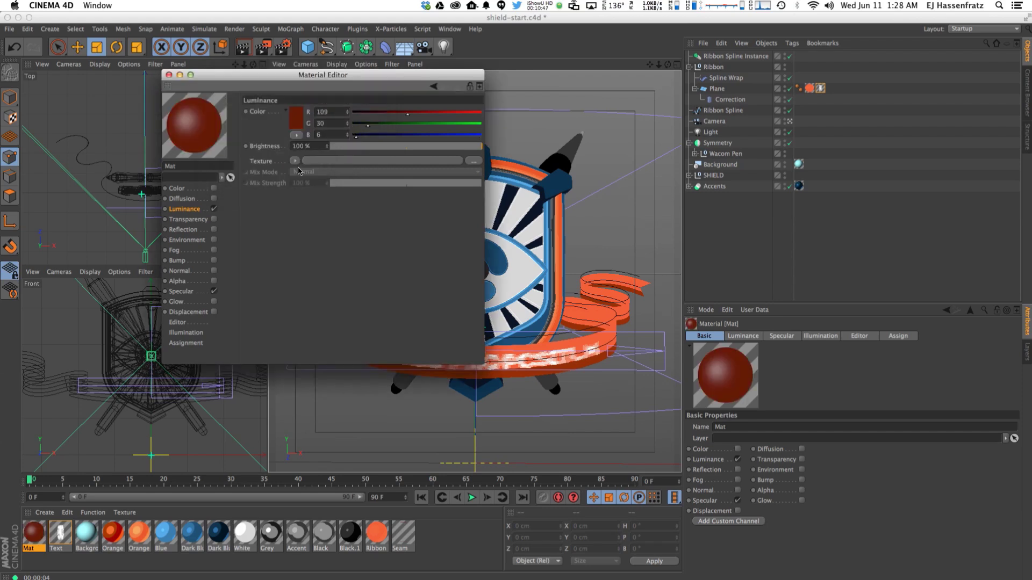
- Disable the dark red material's Specular channel
{"action": "left_click_drag", "start_coordinate": [305, 75], "coordinate": [280, 107]}
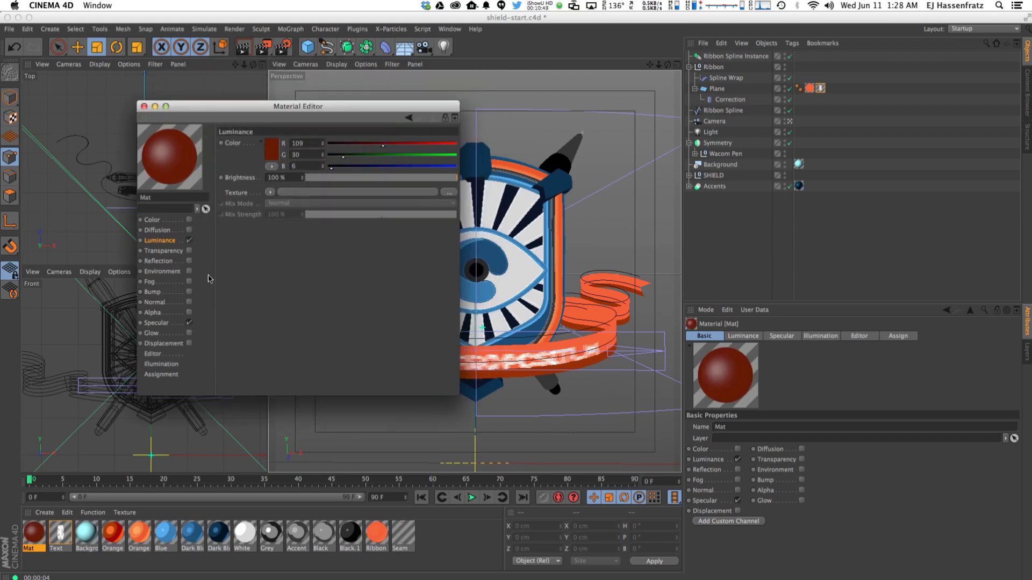
{"action": "left_click", "coordinate": [156, 323]}
{"action": "left_click", "coordinate": [190, 323]}
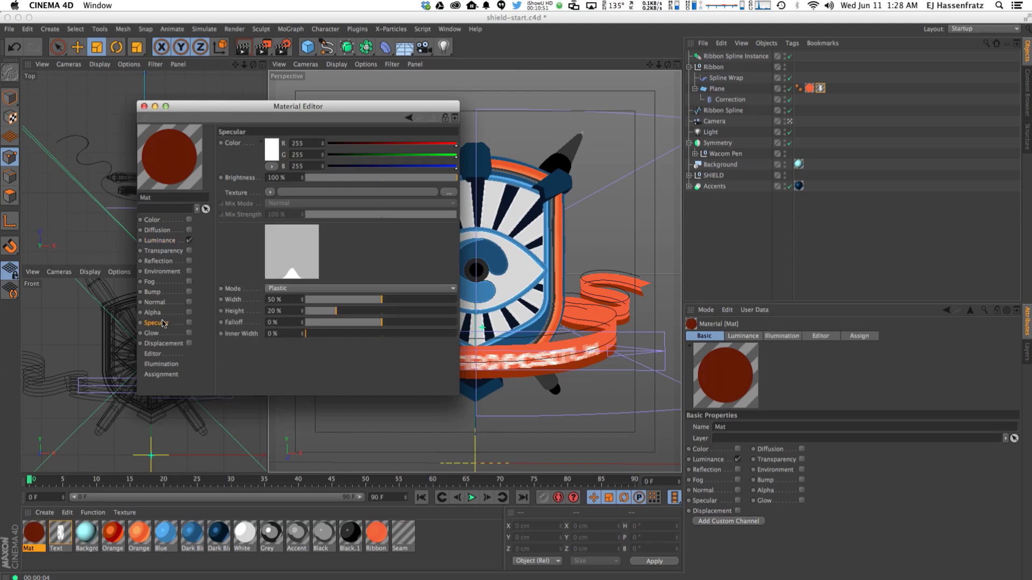
- Enable the dark red material's Alpha channel and load a Gradient shader of type 2D - V as its texture
{"action": "left_click", "coordinate": [152, 312]}
{"action": "left_click", "coordinate": [189, 312]}
{"action": "left_click_drag", "start_coordinate": [289, 106], "coordinate": [312, 128]}
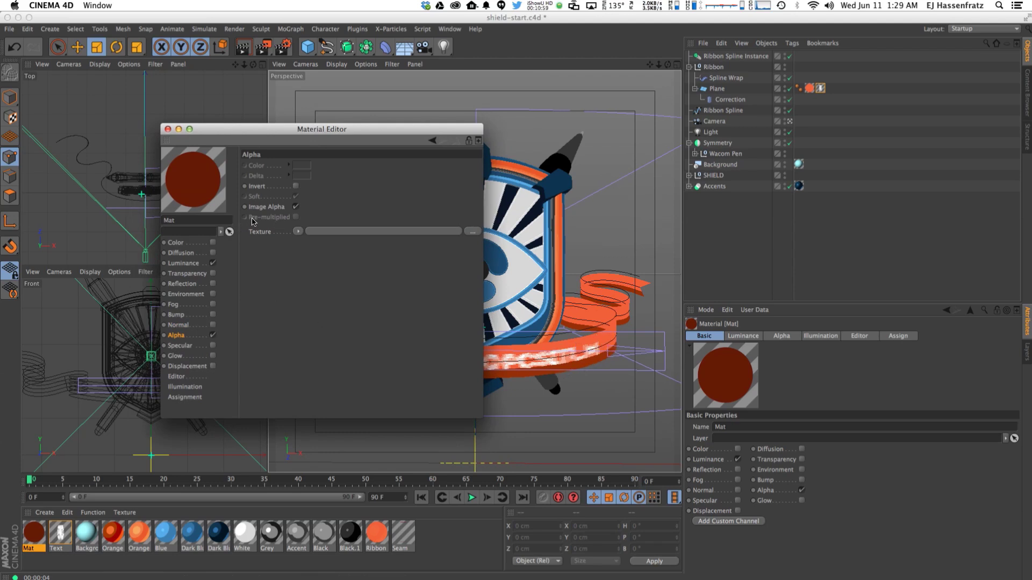
{"action": "left_click", "coordinate": [298, 231]}
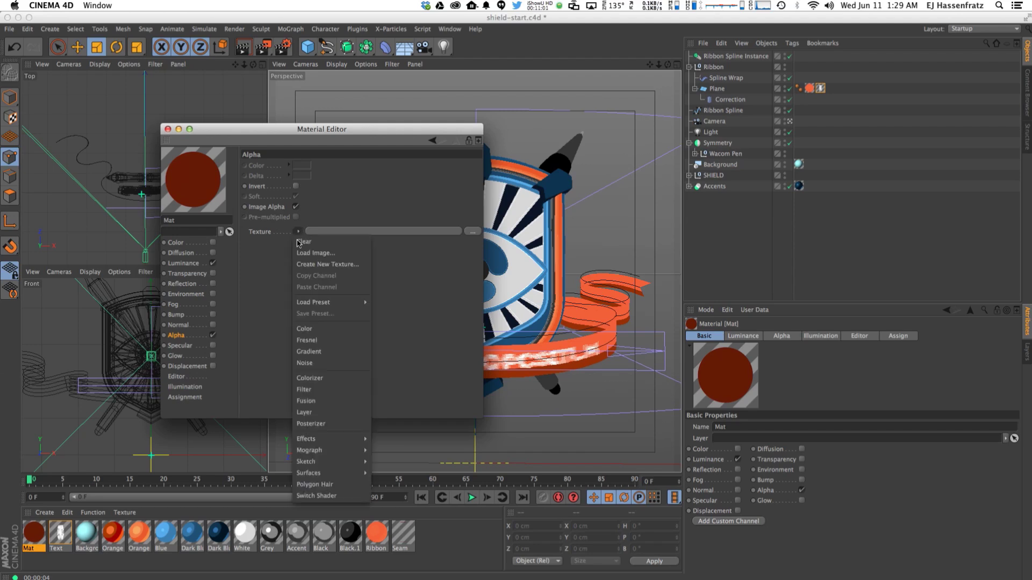
{"action": "left_click", "coordinate": [309, 351]}
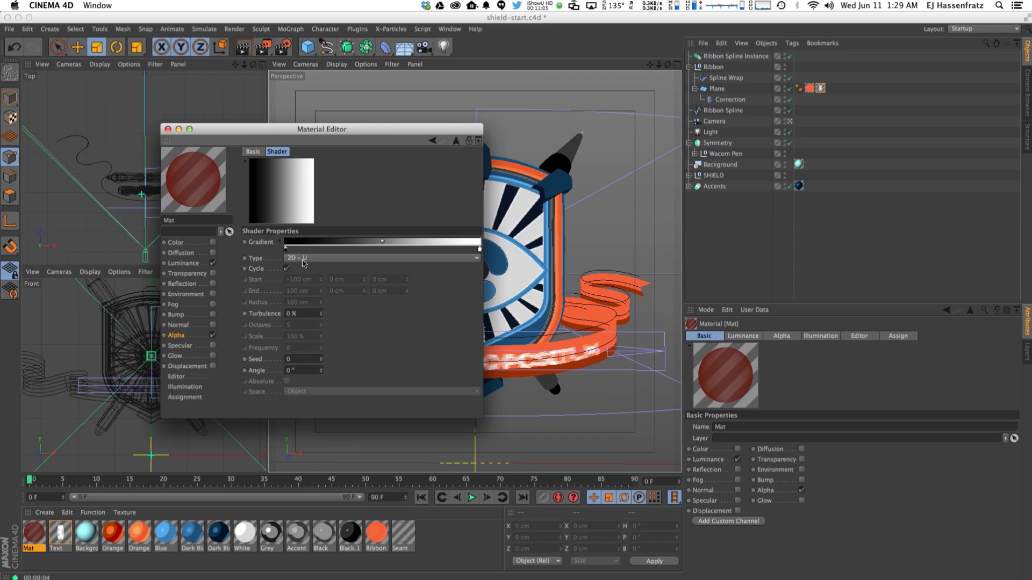
{"action": "left_click", "coordinate": [302, 259]}
{"action": "left_click", "coordinate": [301, 266]}
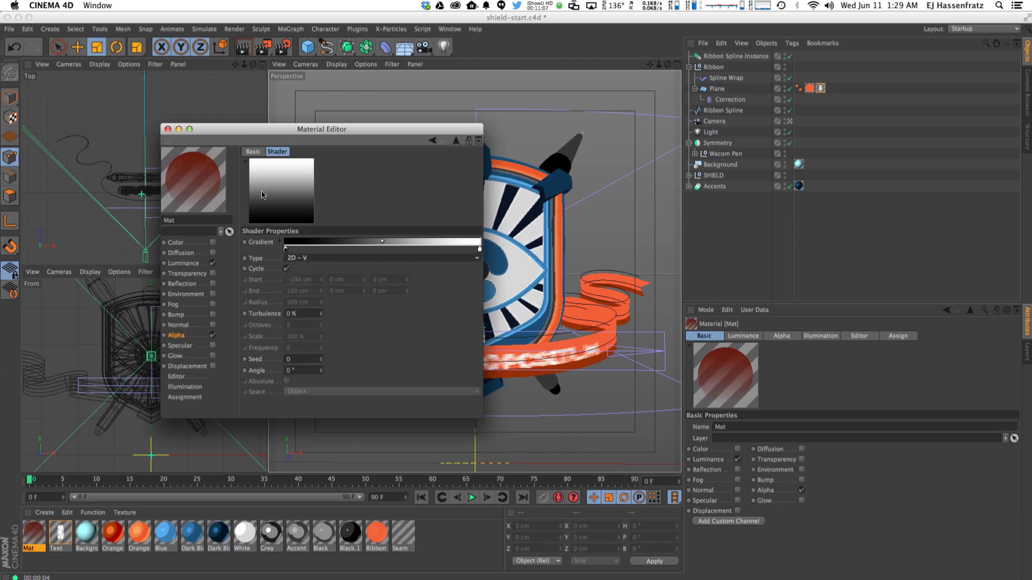
- Set the alpha gradient's interpolation to None and move the white knot close to the black start knot
{"action": "left_click", "coordinate": [279, 241]}
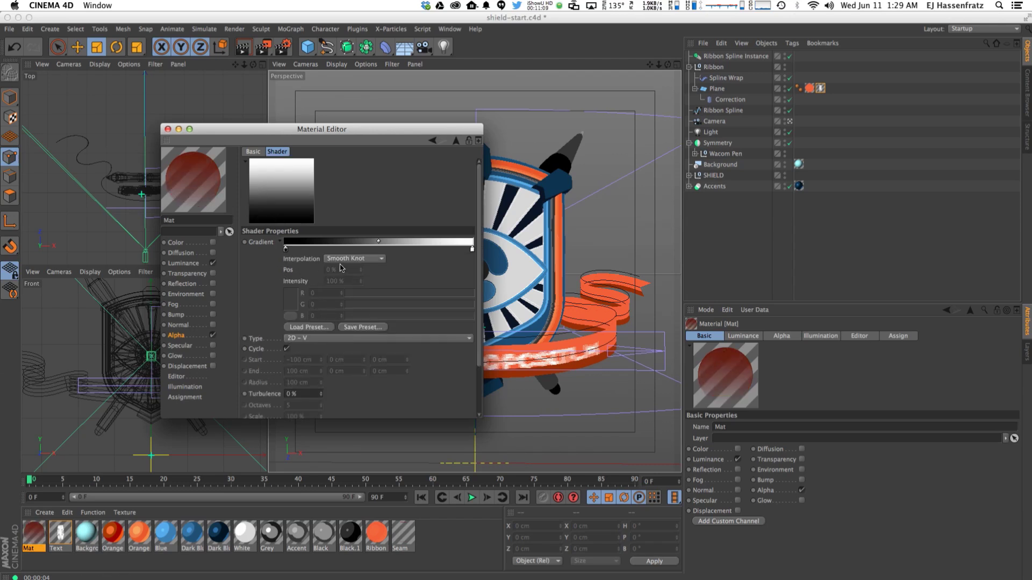
{"action": "left_click", "coordinate": [344, 259]}
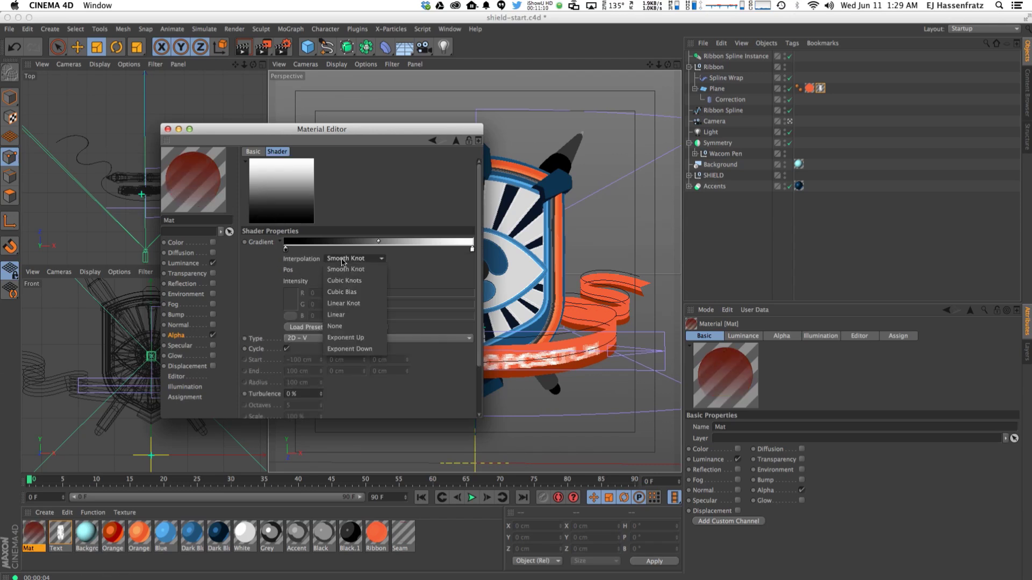
{"action": "left_click", "coordinate": [335, 326]}
{"action": "left_click_drag", "start_coordinate": [471, 248], "coordinate": [308, 245]}
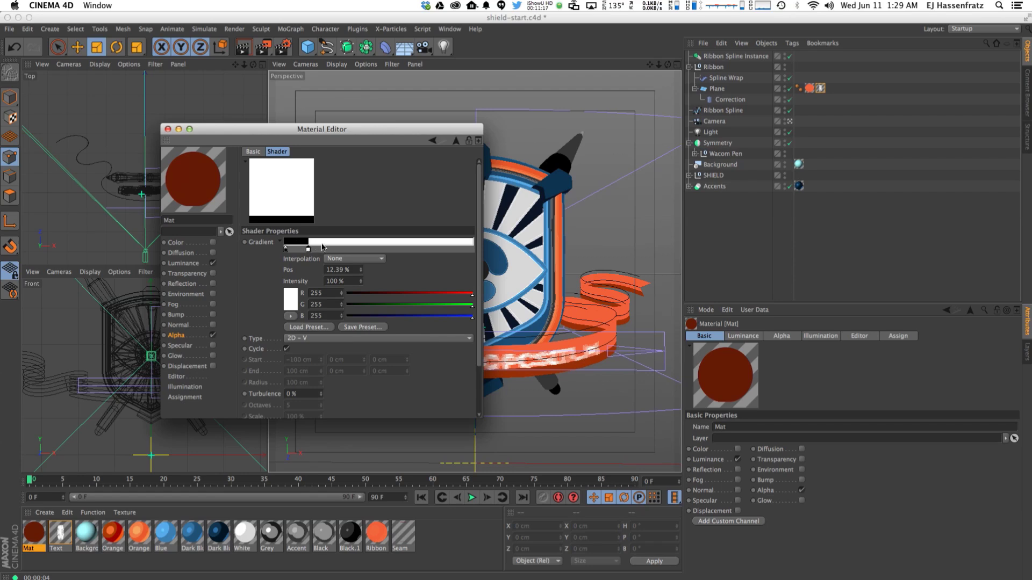
{"action": "left_click_drag", "start_coordinate": [308, 249], "coordinate": [305, 253]}
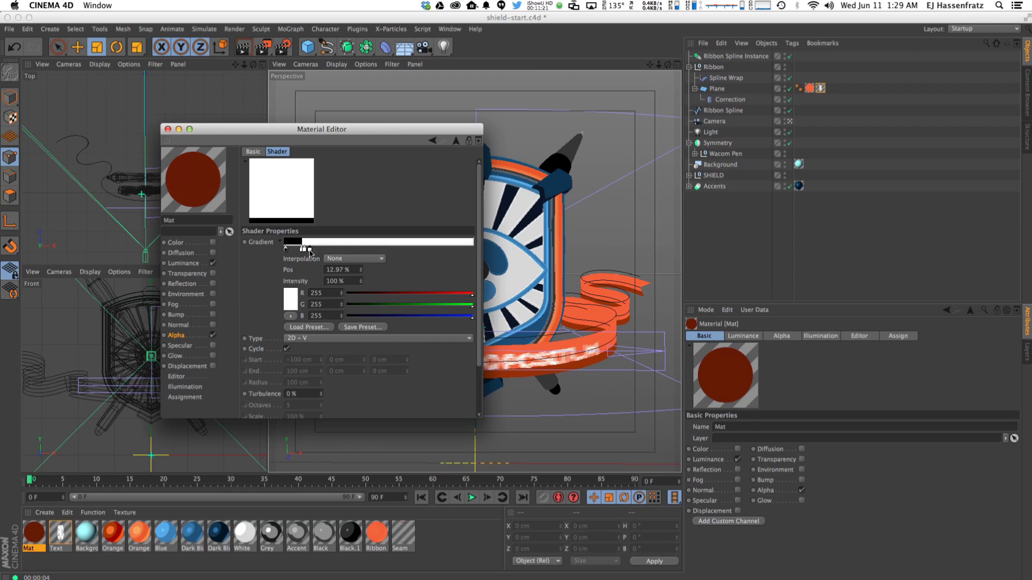
- Add a black knot just after the white one, leaving a thin white stripe near the gradient's start
{"action": "double_click", "coordinate": [286, 249]}
{"action": "left_click", "coordinate": [329, 296]}
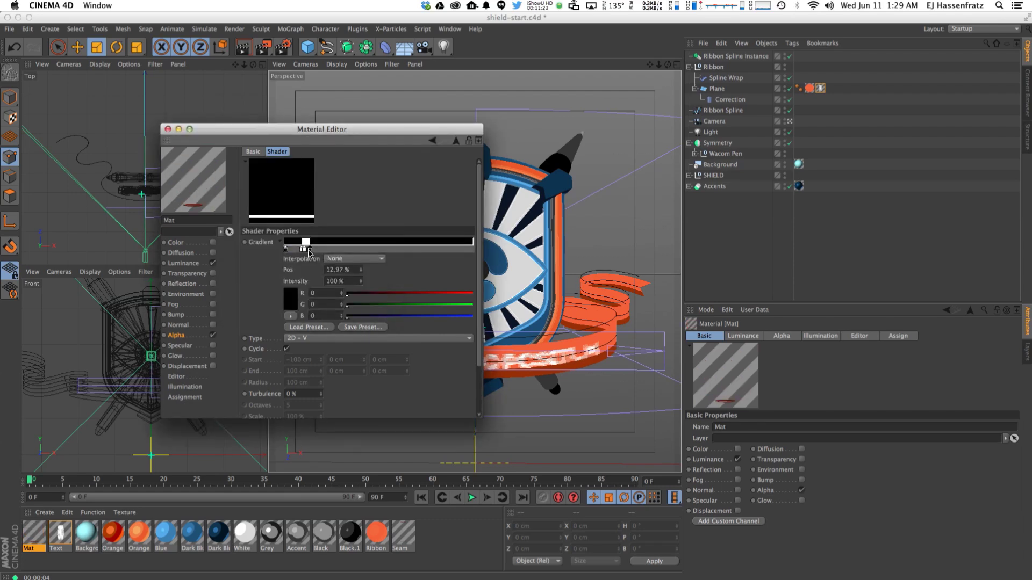
{"action": "left_click_drag", "start_coordinate": [310, 253], "coordinate": [305, 254]}
- Add a white and a black knot near the gradient's far end, forming a matching thin stripe from about 88% to 90%
{"action": "double_click", "coordinate": [422, 250]}
{"action": "left_click", "coordinate": [362, 219]}
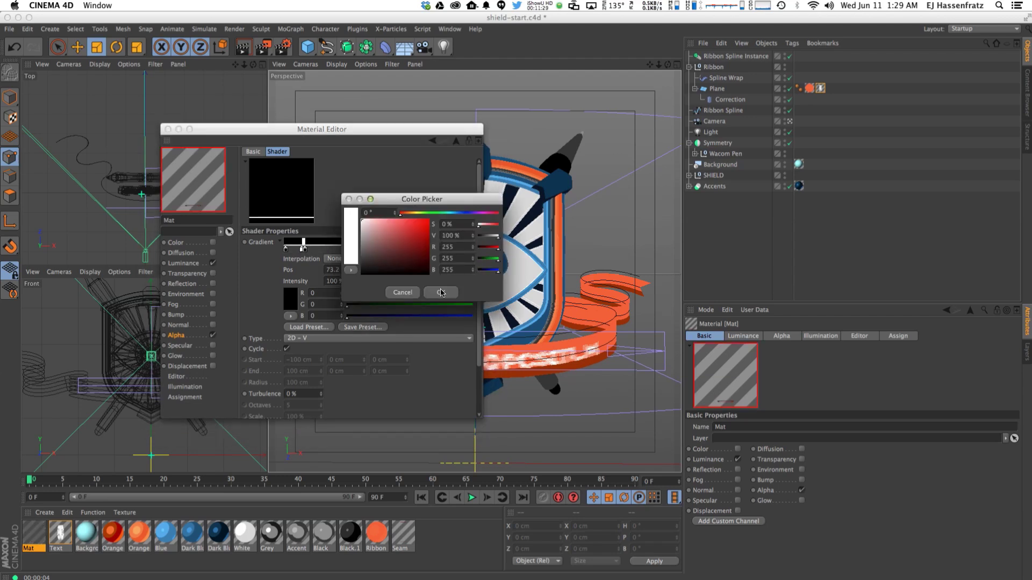
{"action": "left_click", "coordinate": [441, 293]}
{"action": "double_click", "coordinate": [429, 250]}
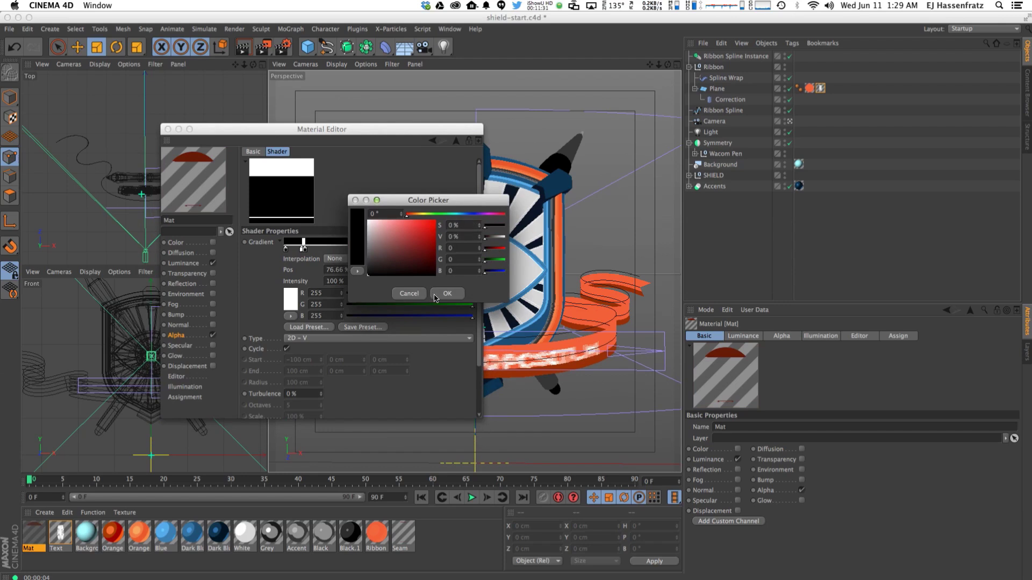
{"action": "key", "text": "Return"}
{"action": "left_click_drag", "start_coordinate": [422, 249], "coordinate": [451, 252]}
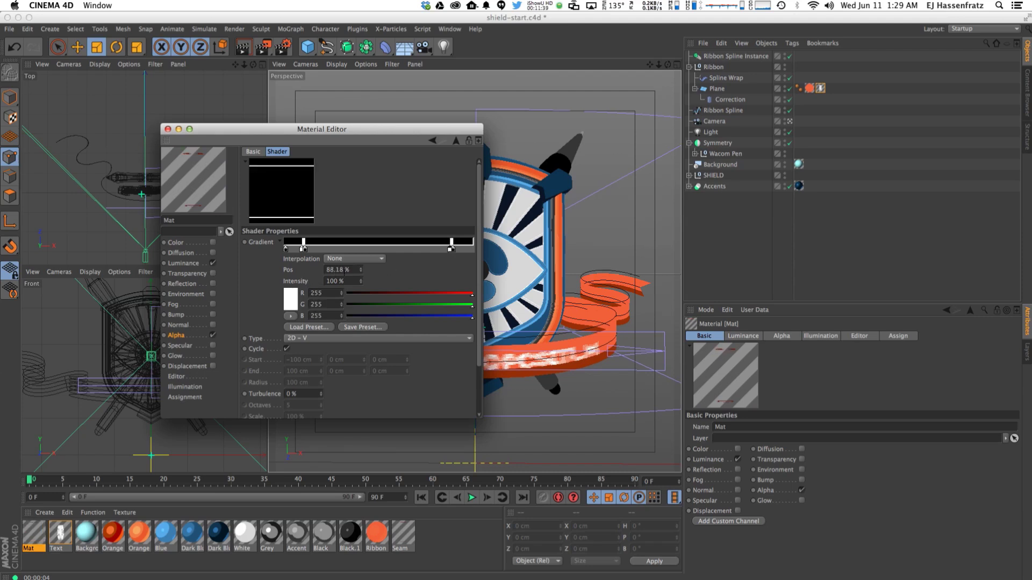
- Set the far stripe's black knot position to 90% and the near stripe's white knot position to 10%
{"action": "left_click", "coordinate": [454, 250]}
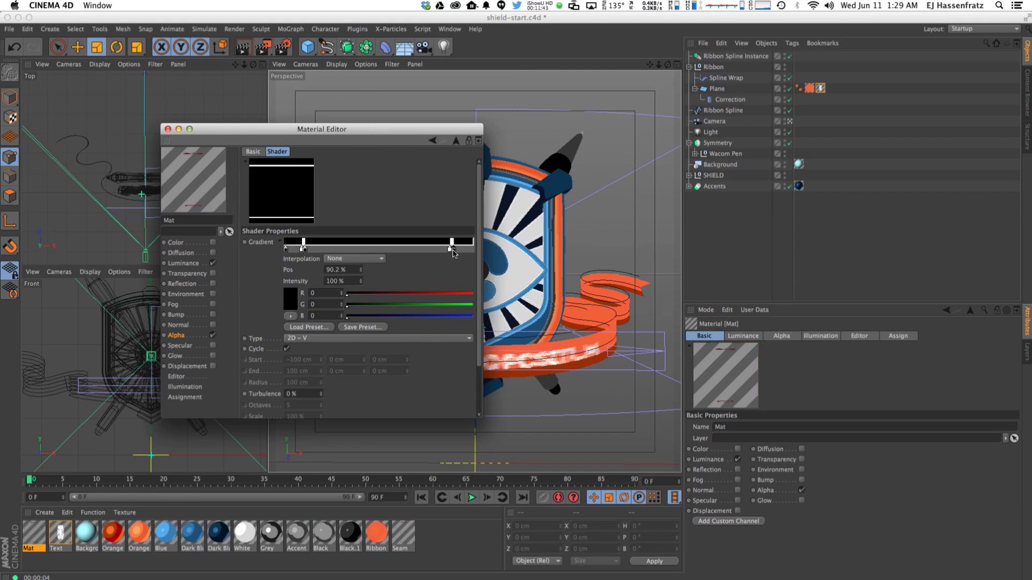
{"action": "type", "text": "90"}
{"action": "key", "text": "Return"}
{"action": "left_click", "coordinate": [303, 249]}
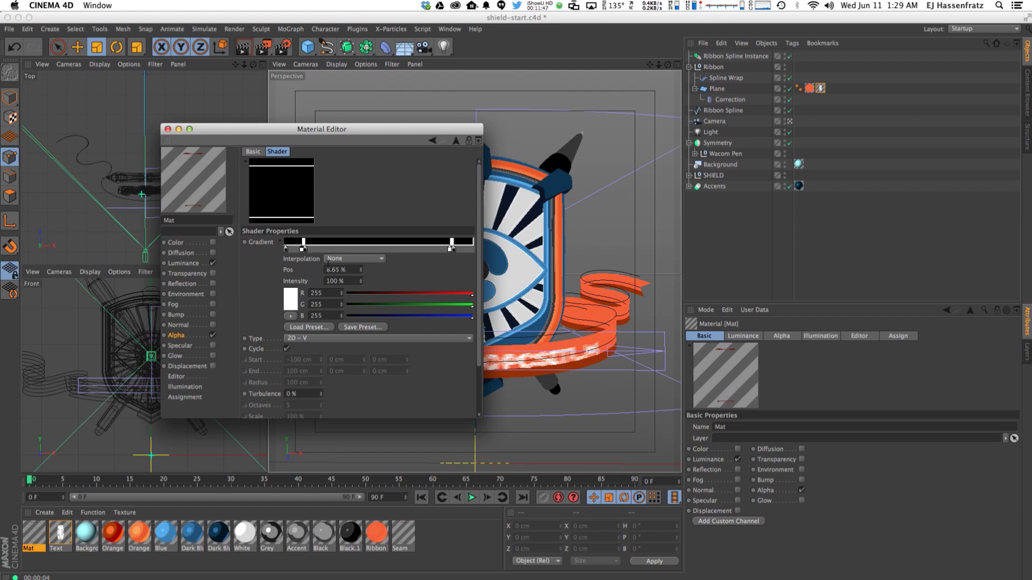
{"action": "left_click_drag", "start_coordinate": [352, 271], "coordinate": [320, 273]}
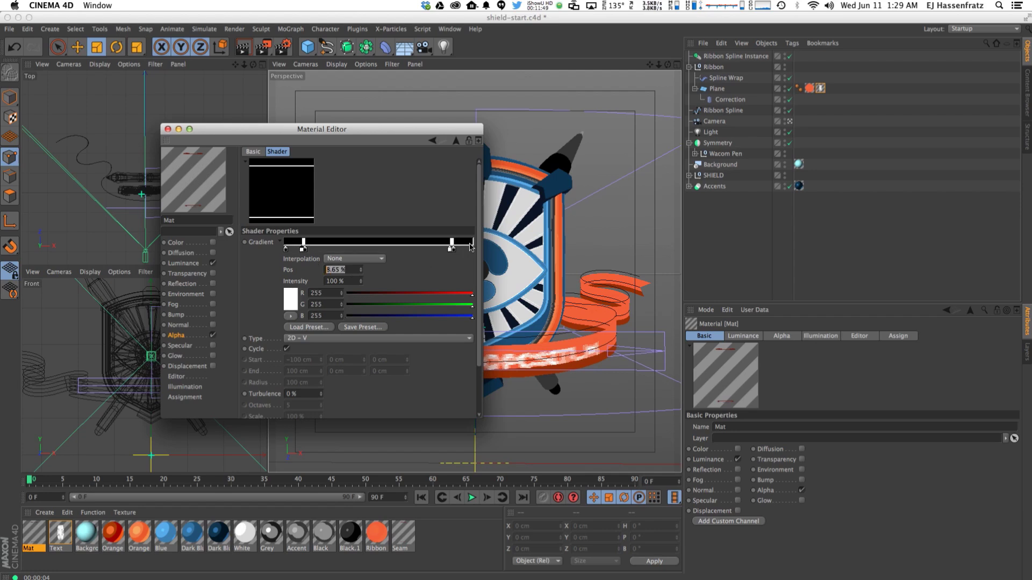
{"action": "type", "text": "10"}
{"action": "key", "text": "Return"}
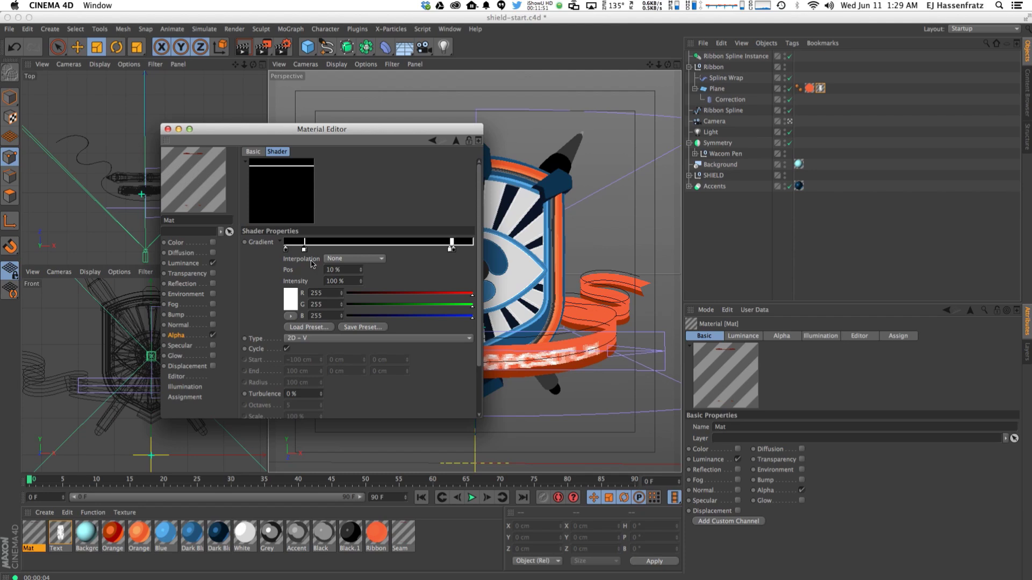
- Set the far stripe's white knot position to 88% and the near stripe's black knot position to 12%
{"action": "left_click_drag", "start_coordinate": [306, 251], "coordinate": [308, 252]}
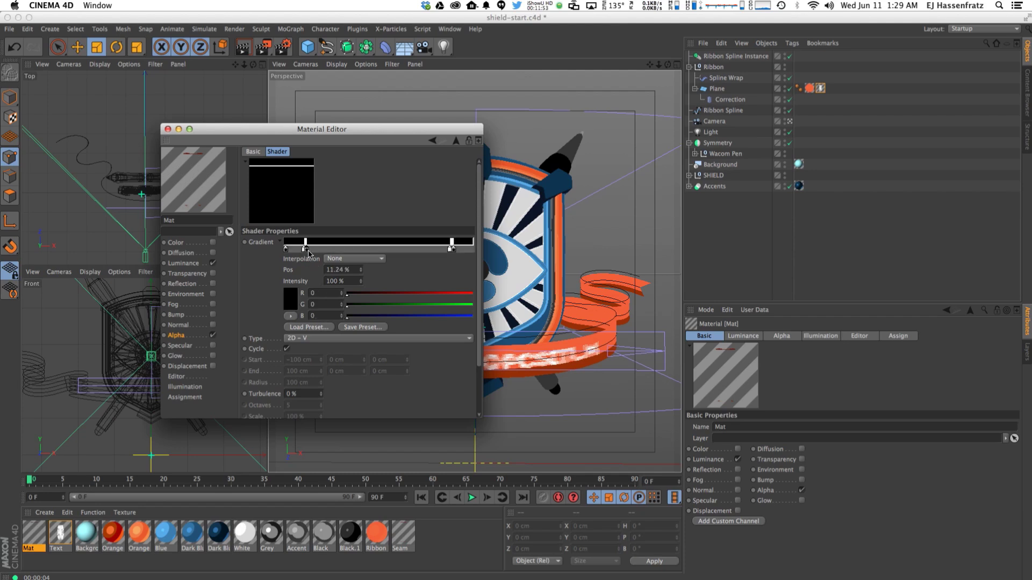
{"action": "left_click", "coordinate": [450, 249]}
{"action": "double_click", "coordinate": [357, 268]}
{"action": "type", "text": "88"}
{"action": "key", "text": "Return"}
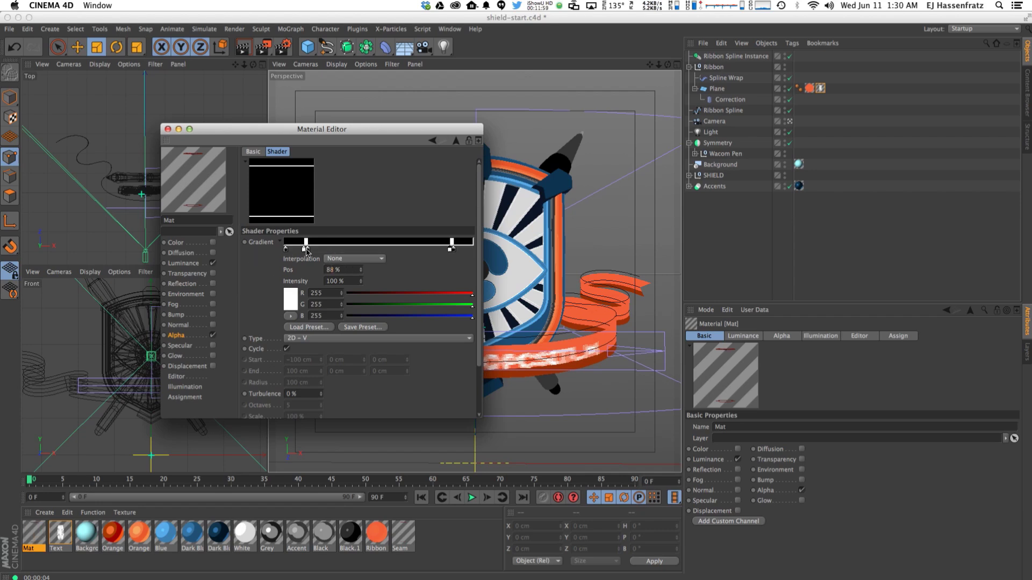
{"action": "left_click", "coordinate": [286, 250]}
{"action": "type", "text": "12"}
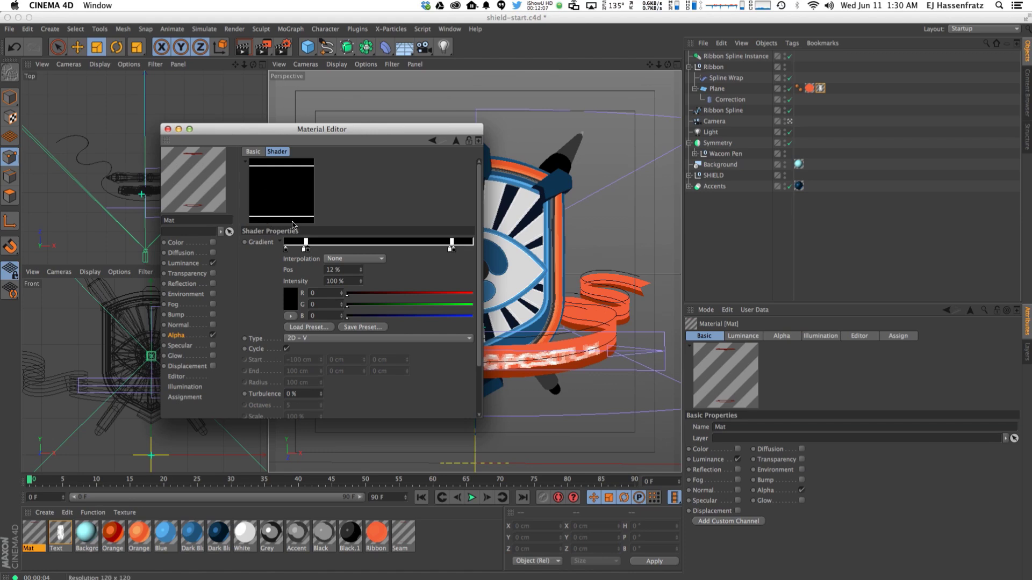
- Switch the material preview shape to Plane, review the Luminance settings and close the material's editor
{"action": "right_click", "coordinate": [186, 163]}
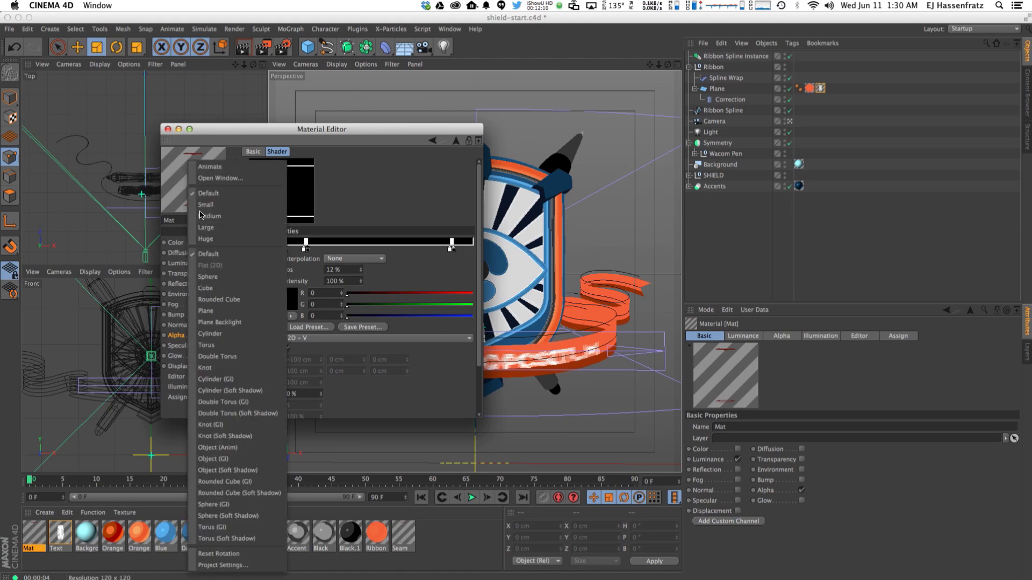
{"action": "left_click", "coordinate": [209, 311]}
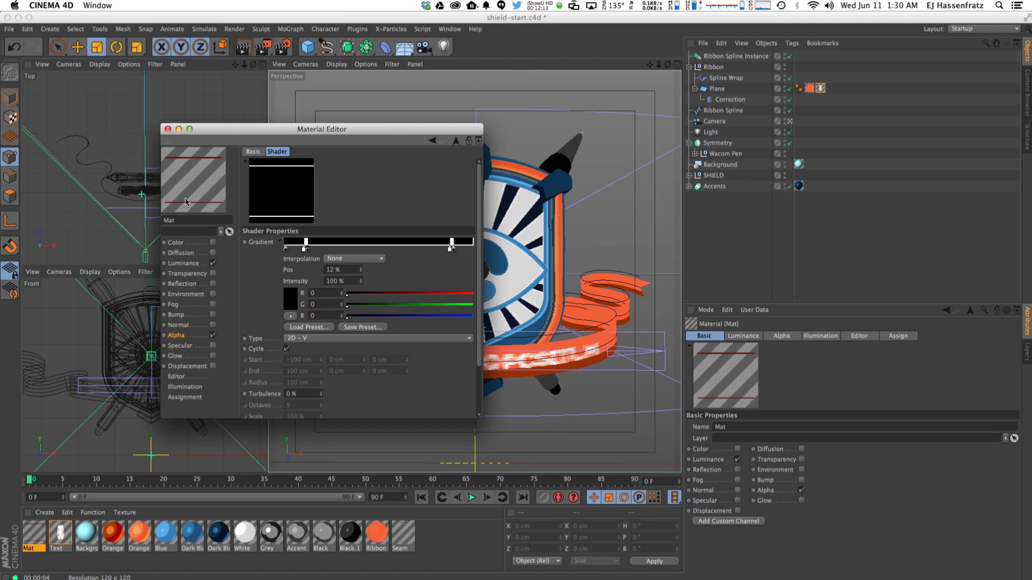
{"action": "left_click", "coordinate": [185, 264]}
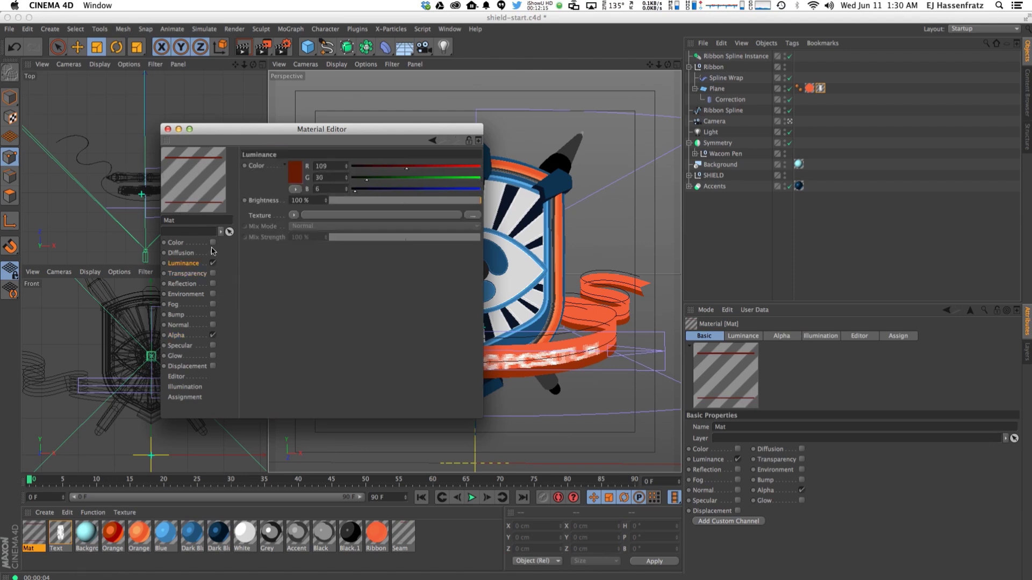
{"action": "left_click", "coordinate": [168, 129]}
- Rename the striped material Seam and apply it to the ribbon's Plane for a test render of the perspective view
{"action": "double_click", "coordinate": [28, 548]}
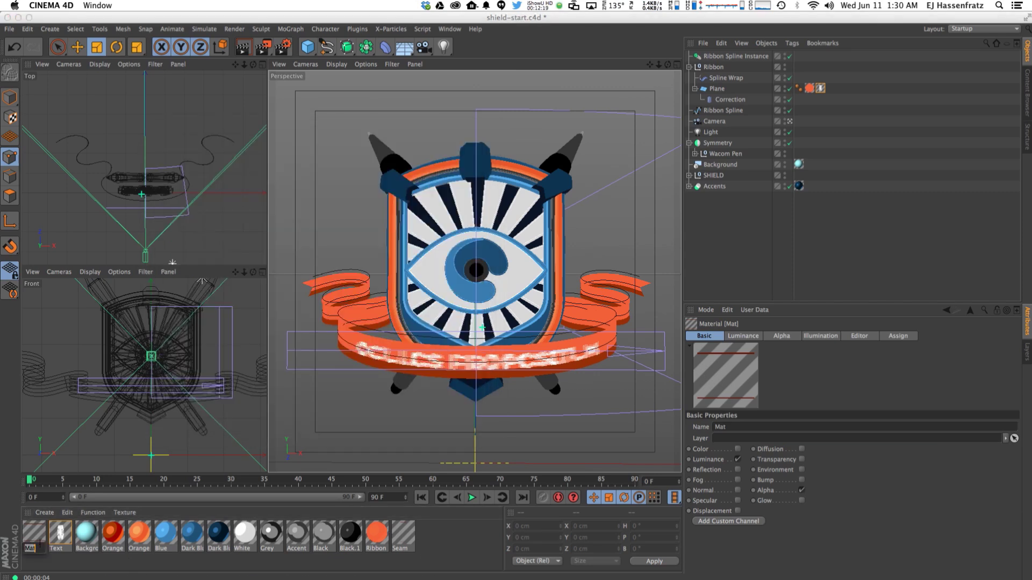
{"action": "type", "text": "Seam"}
{"action": "key", "text": "Return"}
{"action": "left_click_drag", "start_coordinate": [30, 539], "coordinate": [723, 89]}
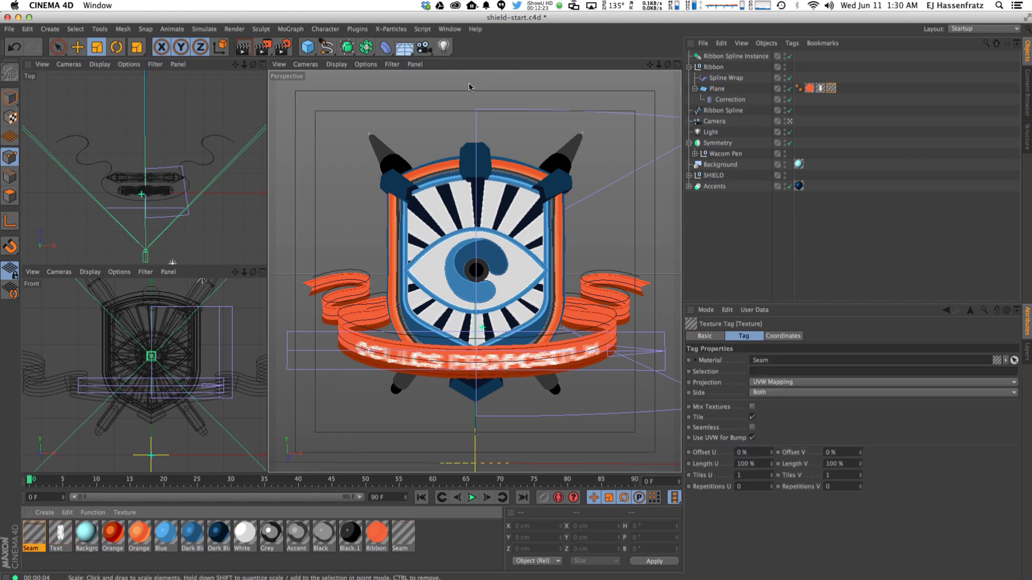
{"action": "key", "text": "ctrl+r"}
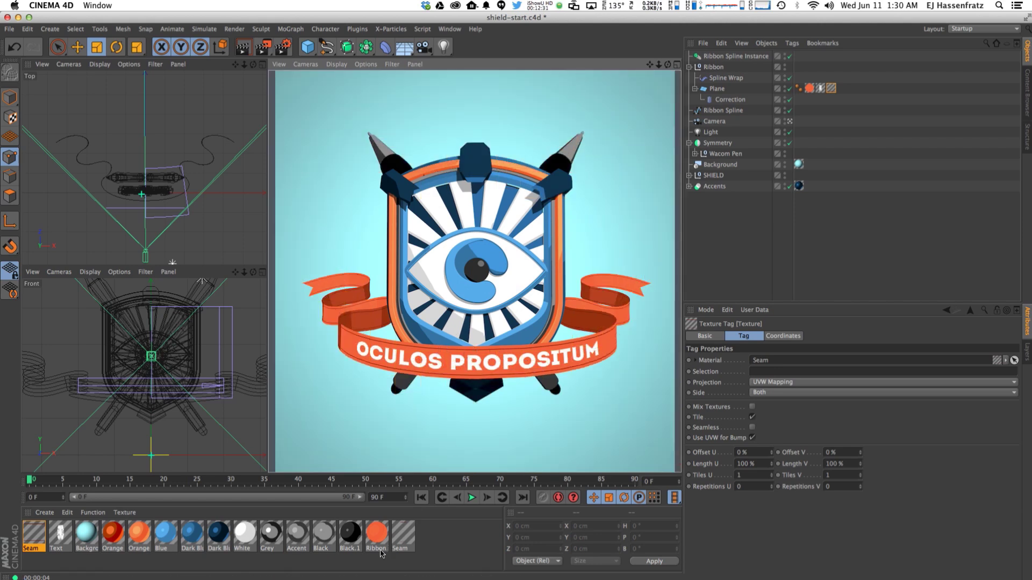
- Lighten the Seam material's luminance colour to RGB 151, 59, 32
{"action": "double_click", "coordinate": [30, 537]}
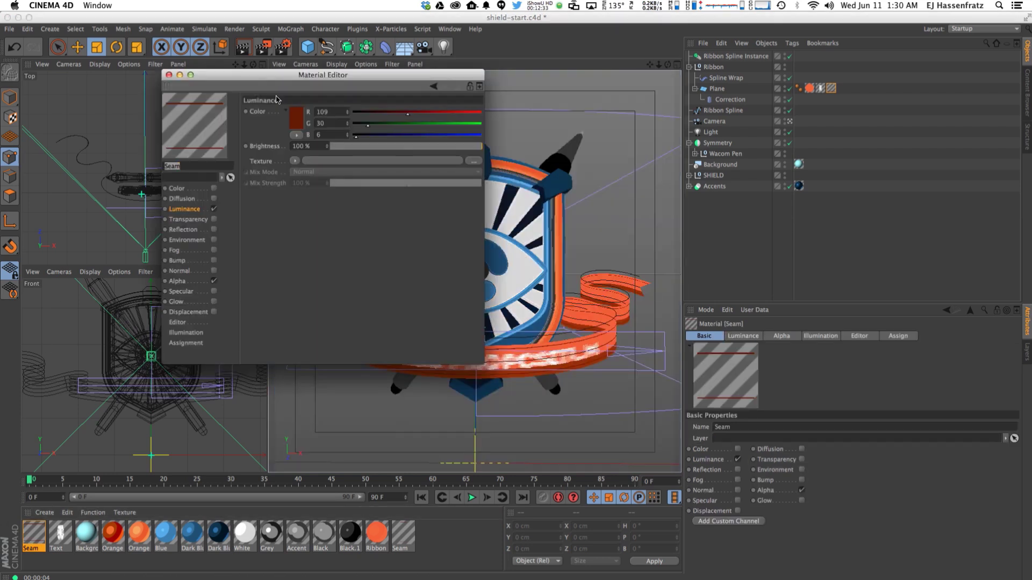
{"action": "left_click", "coordinate": [277, 100]}
{"action": "left_click", "coordinate": [295, 107]}
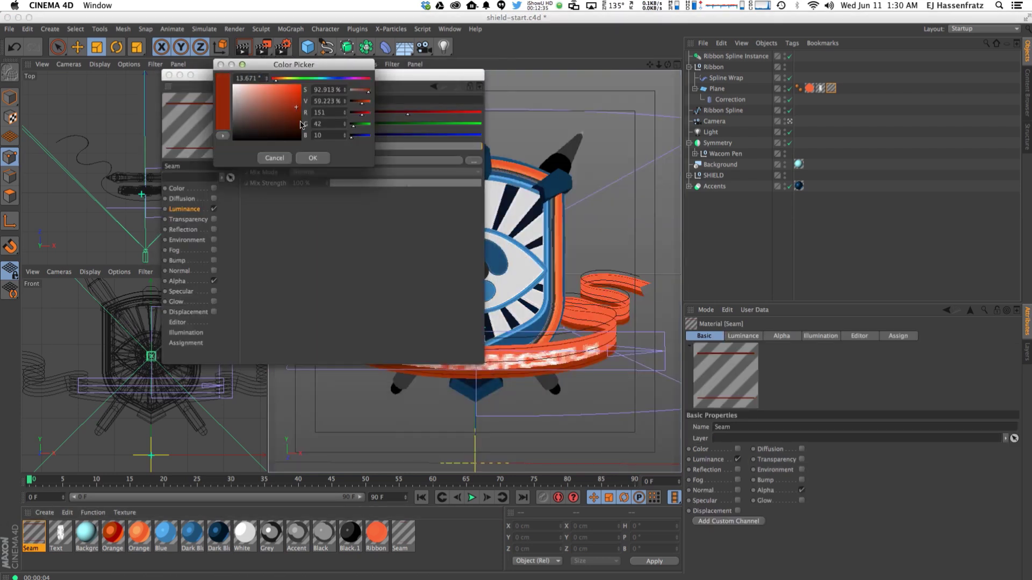
{"action": "left_click", "coordinate": [286, 107]}
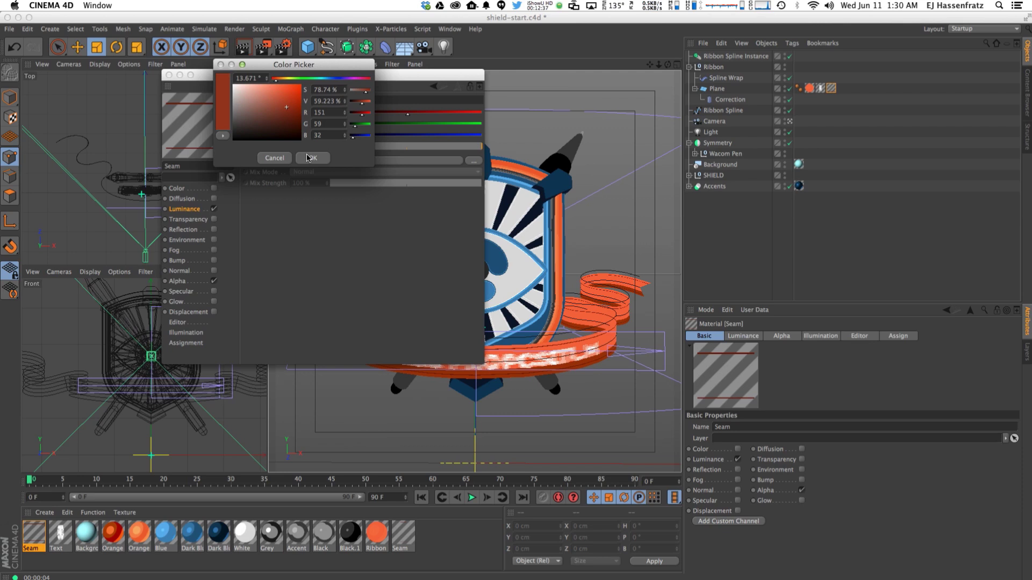
{"action": "left_click", "coordinate": [308, 158]}
- Adjust the knots in the Seam material's alpha gradient to make both stripes thinner and closer to the edges, and render the perspective view
{"action": "left_click", "coordinate": [193, 281]}
{"action": "left_click", "coordinate": [342, 177]}
{"action": "left_click_drag", "start_coordinate": [304, 198], "coordinate": [301, 196]}
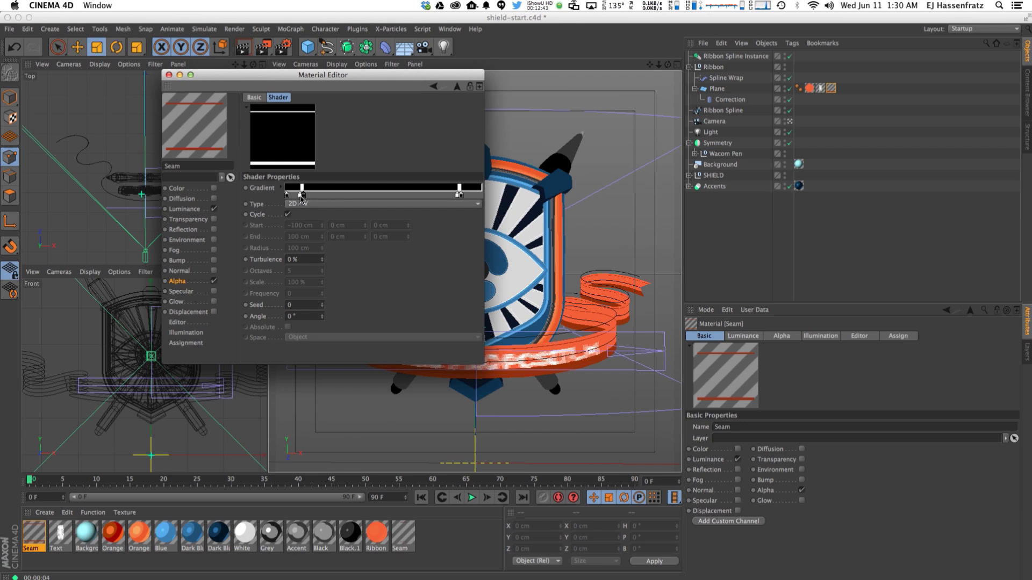
{"action": "left_click_drag", "start_coordinate": [459, 196], "coordinate": [461, 198]}
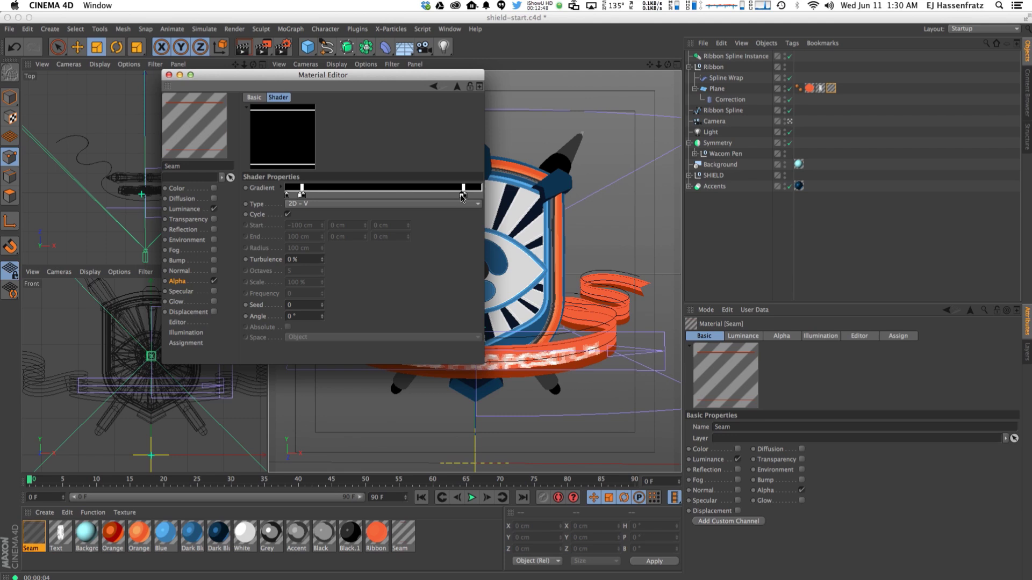
{"action": "left_click", "coordinate": [169, 75]}
{"action": "key", "text": "ctrl+r"}
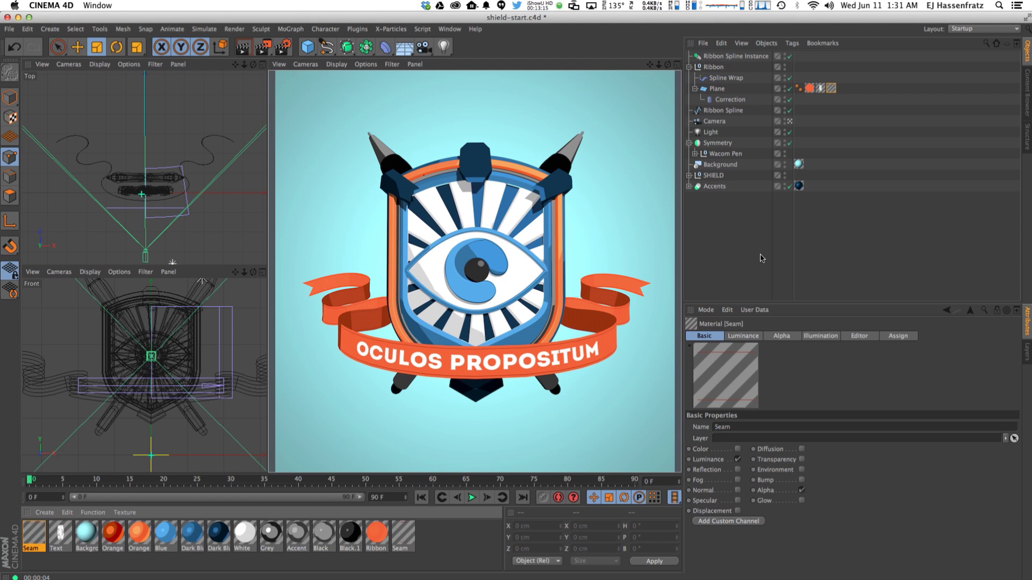
- Keyframe the Spline Wrap's From at 0% and To at 100% on frame 45, and return to frame 0
{"action": "left_click", "coordinate": [725, 78]}
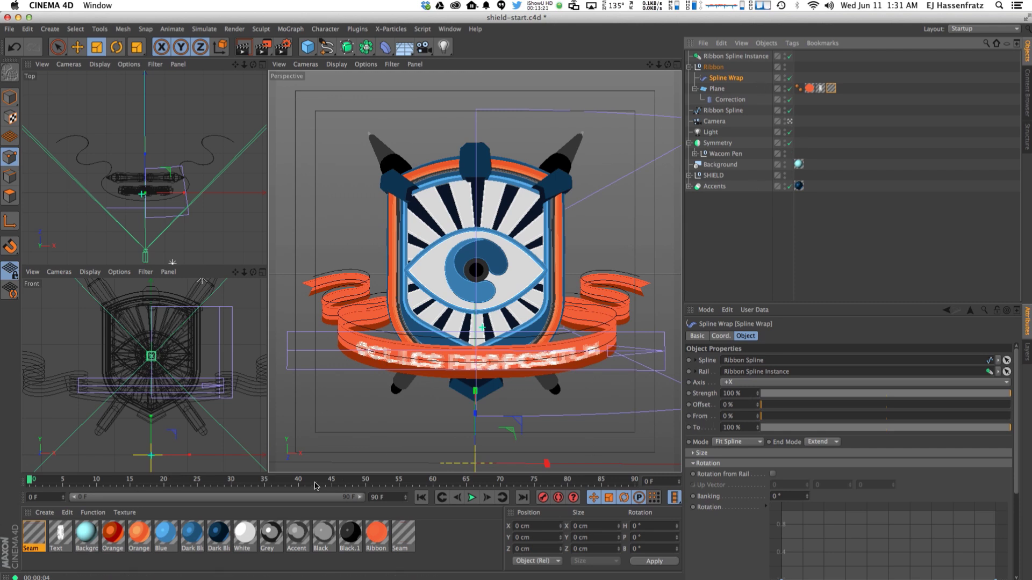
{"action": "left_click", "coordinate": [332, 480]}
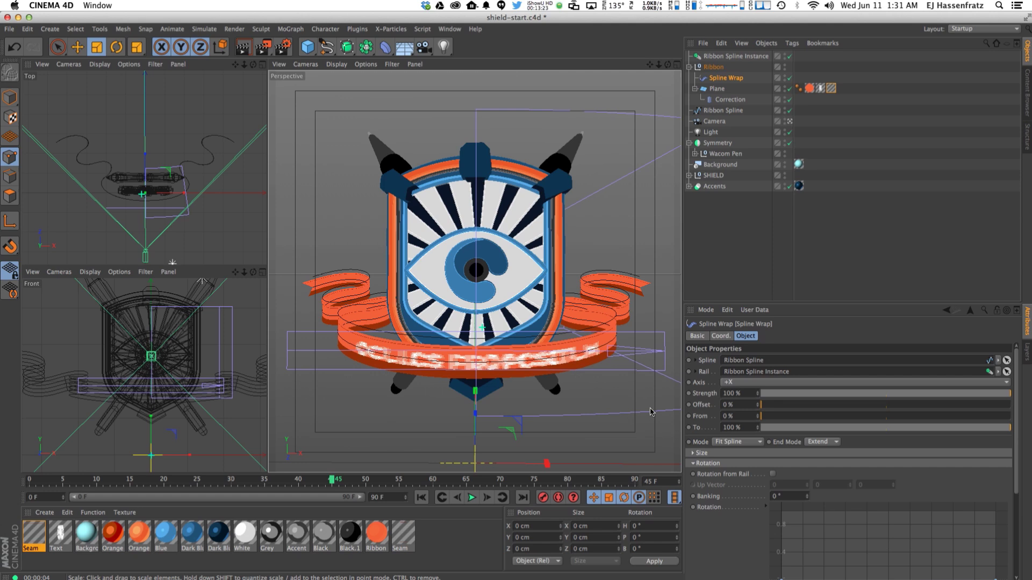
{"action": "left_click", "coordinate": [688, 428], "text": "ctrl"}
{"action": "left_click", "coordinate": [689, 416], "text": "ctrl"}
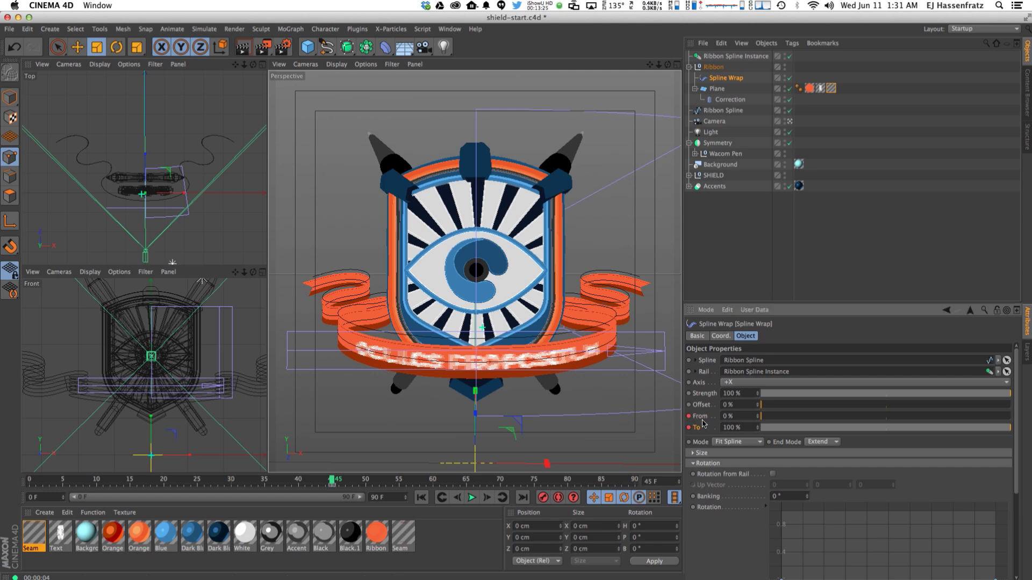
{"action": "left_click_drag", "start_coordinate": [218, 480], "coordinate": [30, 480]}
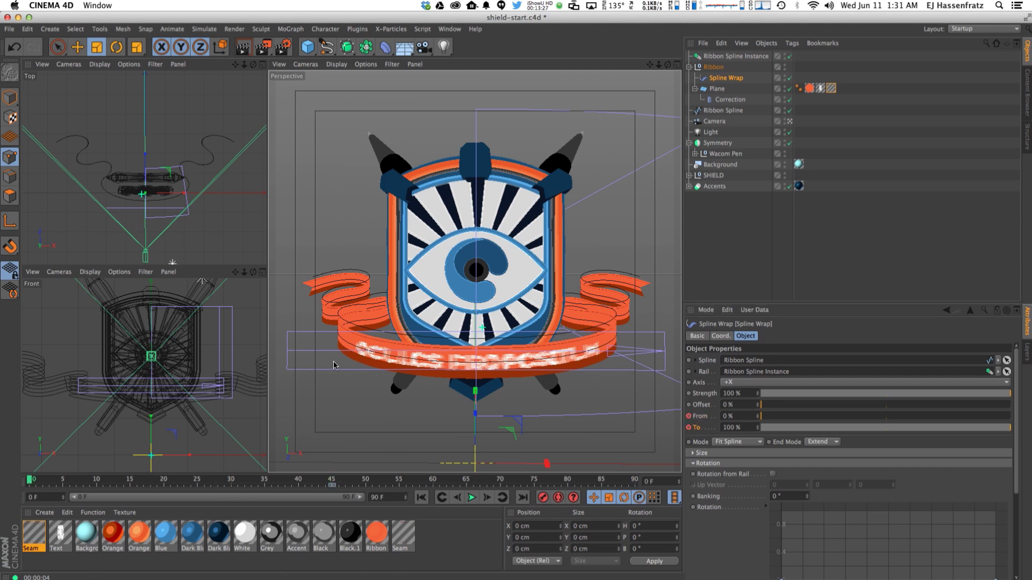
- Keyframe the Spline Wrap's From and To at 50% each on frame 0
{"action": "left_click", "coordinate": [885, 417]}
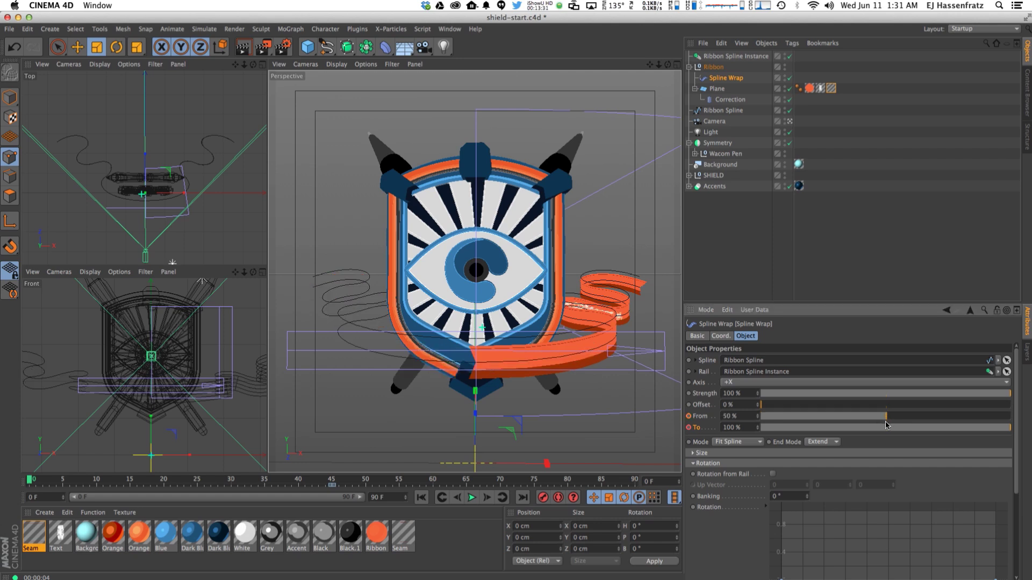
{"action": "left_click_drag", "start_coordinate": [946, 428], "coordinate": [918, 427]}
{"action": "left_click", "coordinate": [886, 428]}
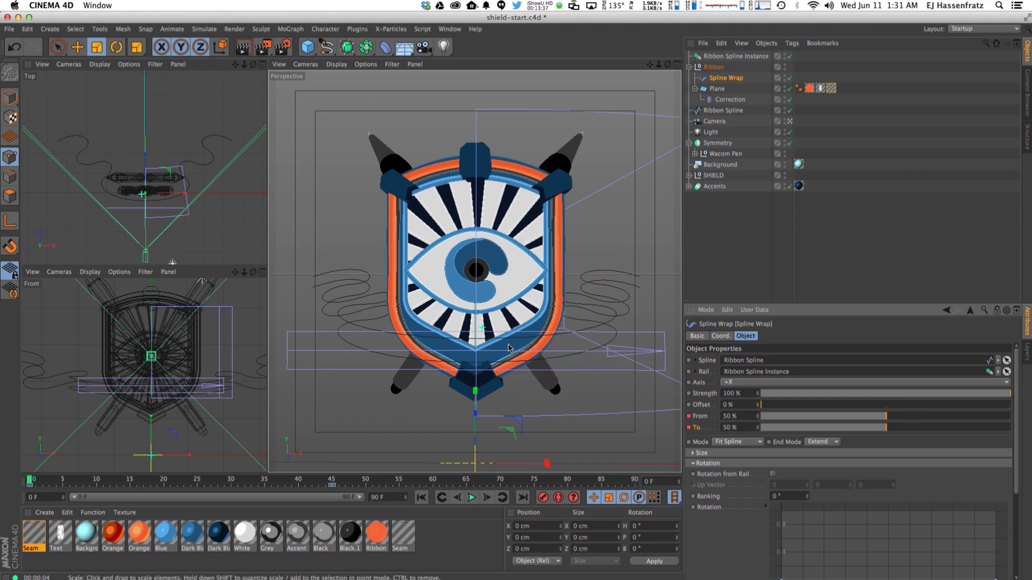
- Render the perspective view on frame 0, scrub the first frames and play the unrolling animation past frame 45
{"action": "left_click", "coordinate": [243, 47]}
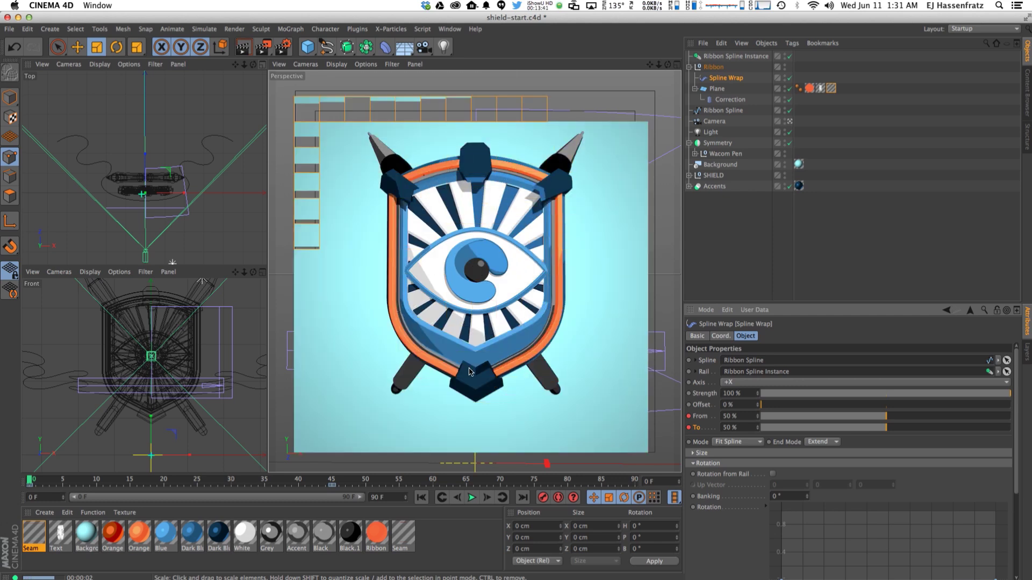
{"action": "left_click_drag", "start_coordinate": [35, 481], "coordinate": [15, 495]}
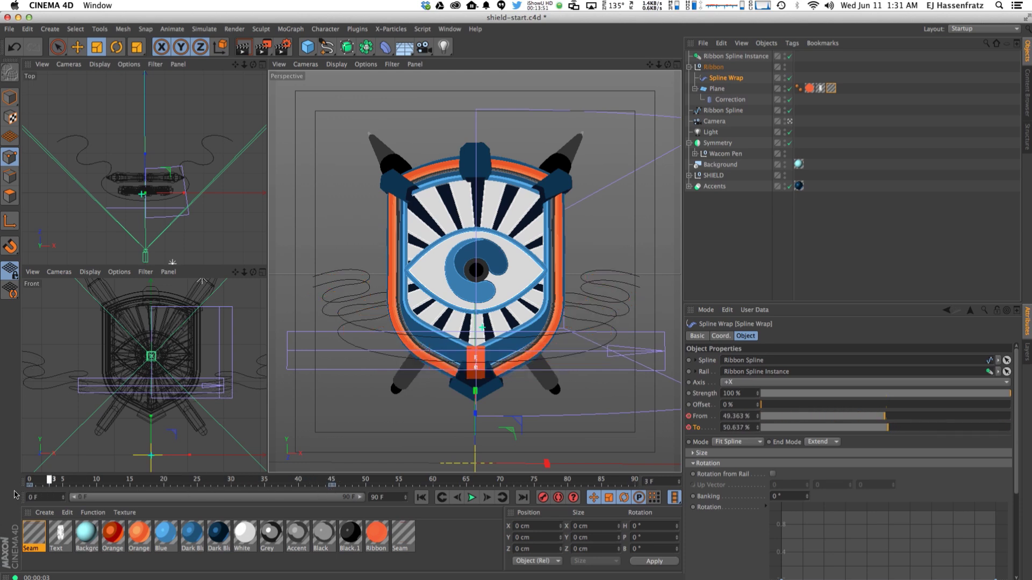
{"action": "left_click", "coordinate": [472, 498]}
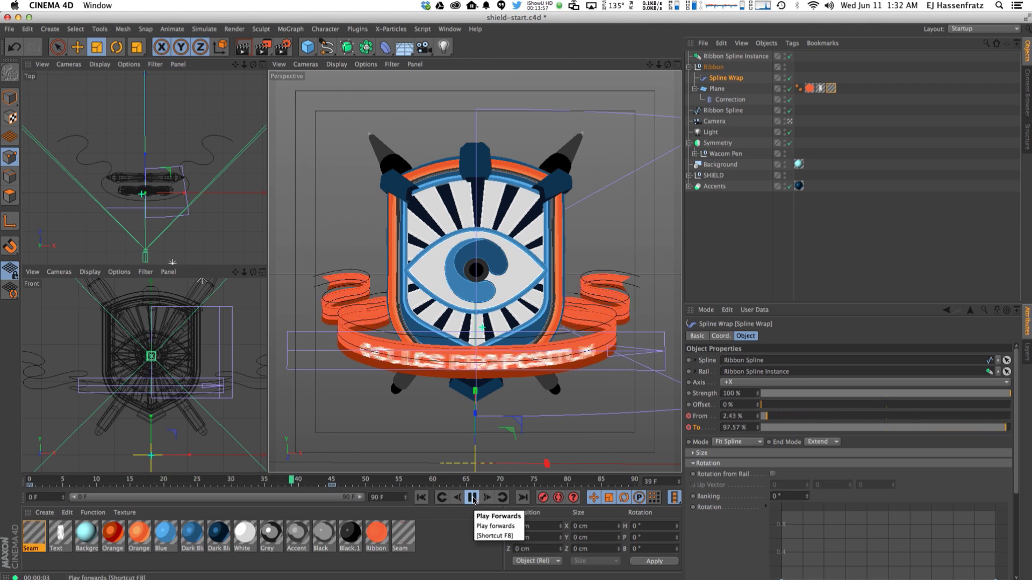
{"action": "left_click", "coordinate": [473, 499]}
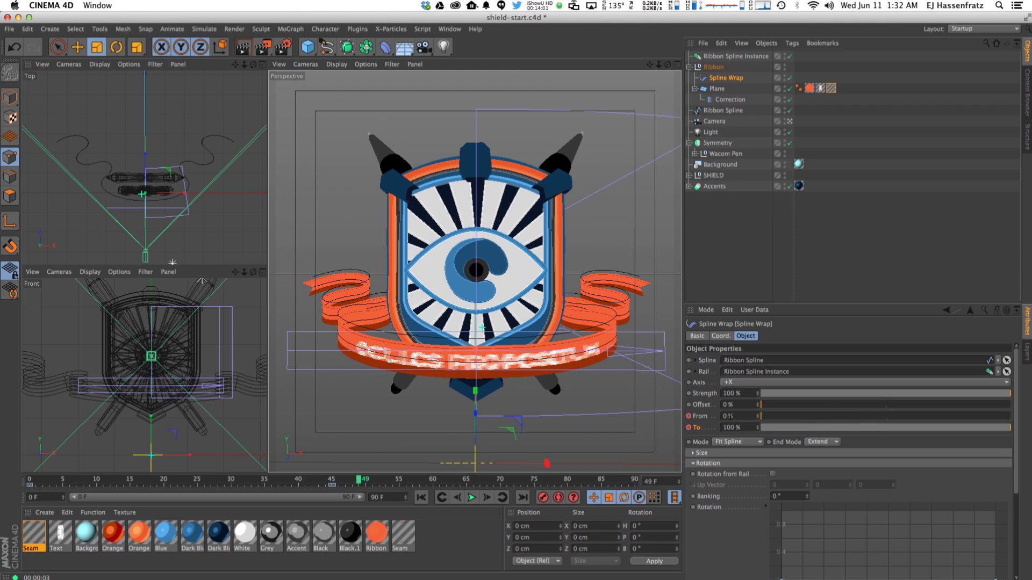
- Open the Timeline and expand the Spline Wrap's From and To animation curves
{"action": "left_click_drag", "start_coordinate": [263, 47], "coordinate": [484, 82]}
{"action": "left_click", "coordinate": [450, 29]}
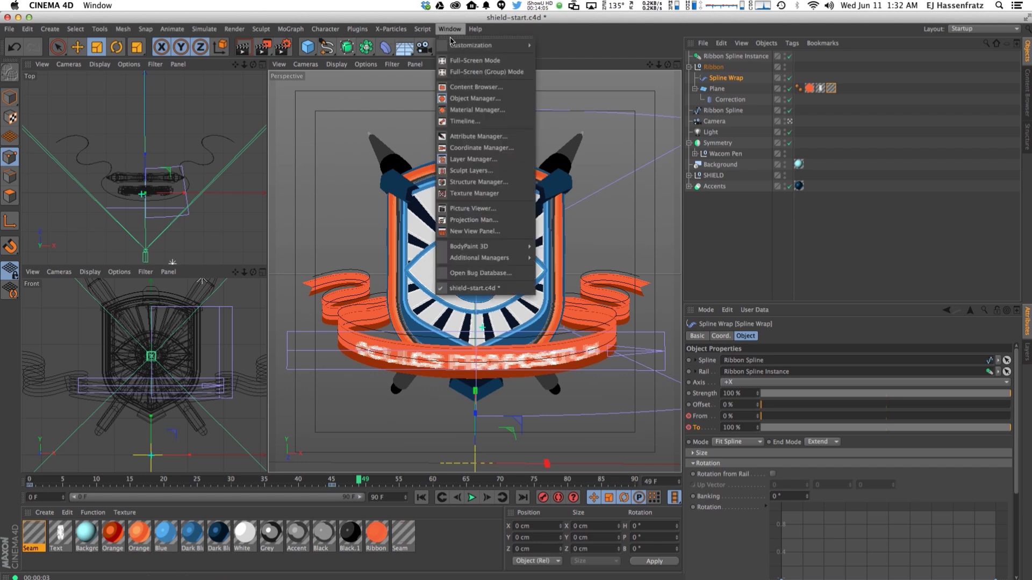
{"action": "left_click", "coordinate": [456, 124]}
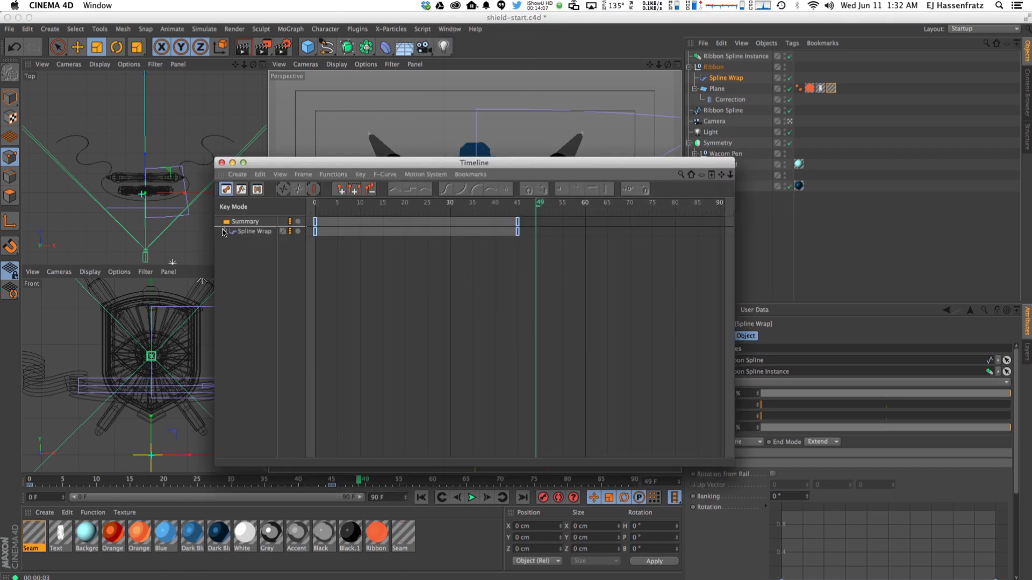
{"action": "left_click", "coordinate": [230, 251]}
{"action": "left_click", "coordinate": [230, 241]}
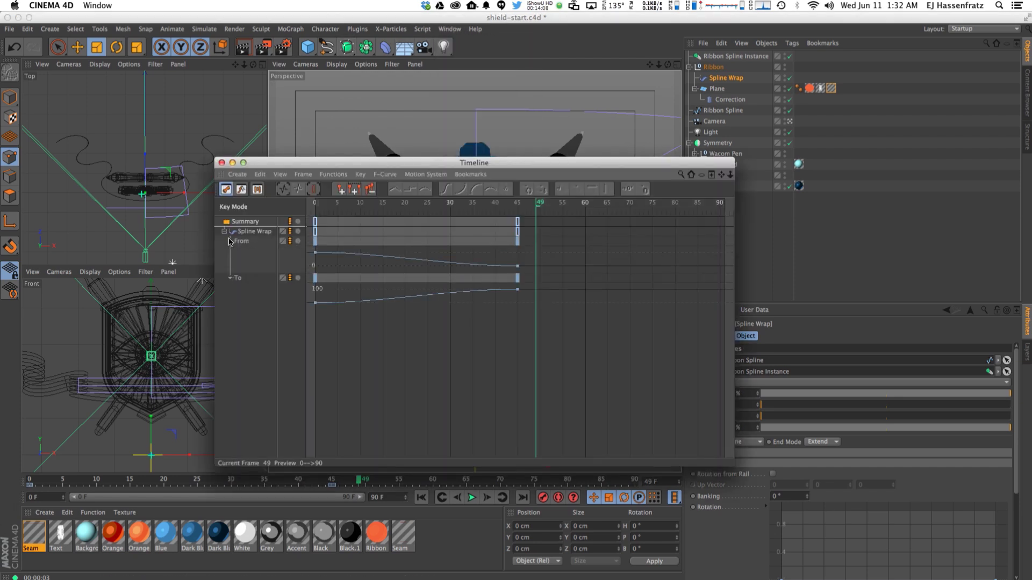
- Steepen the frame 0 tangents of the From and To curves for a fast start, with From's right value at -40%, and close the Timeline
{"action": "left_click", "coordinate": [316, 252]}
{"action": "left_click_drag", "start_coordinate": [365, 264], "coordinate": [365, 290]}
{"action": "left_click", "coordinate": [315, 303]}
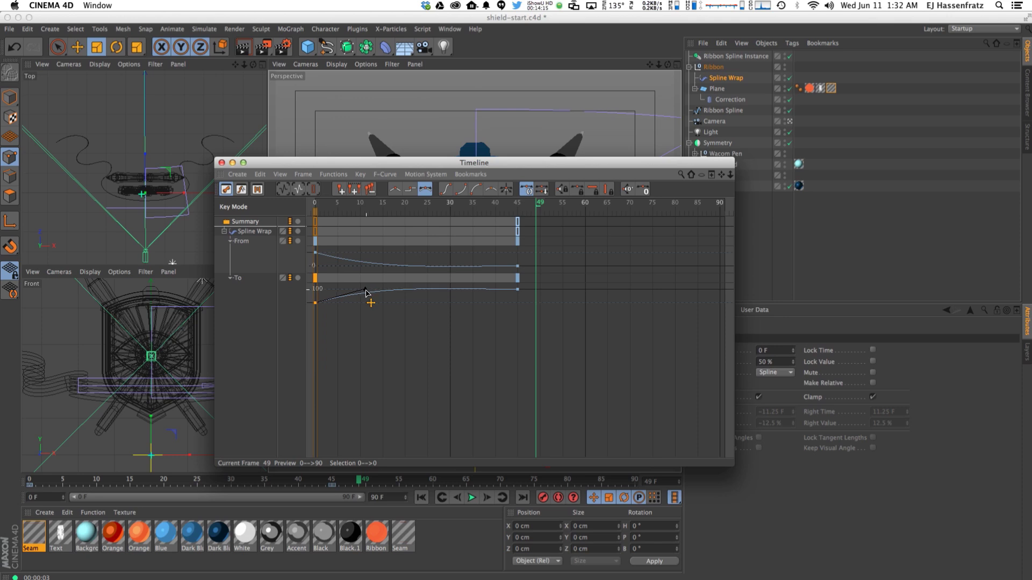
{"action": "left_click", "coordinate": [327, 265]}
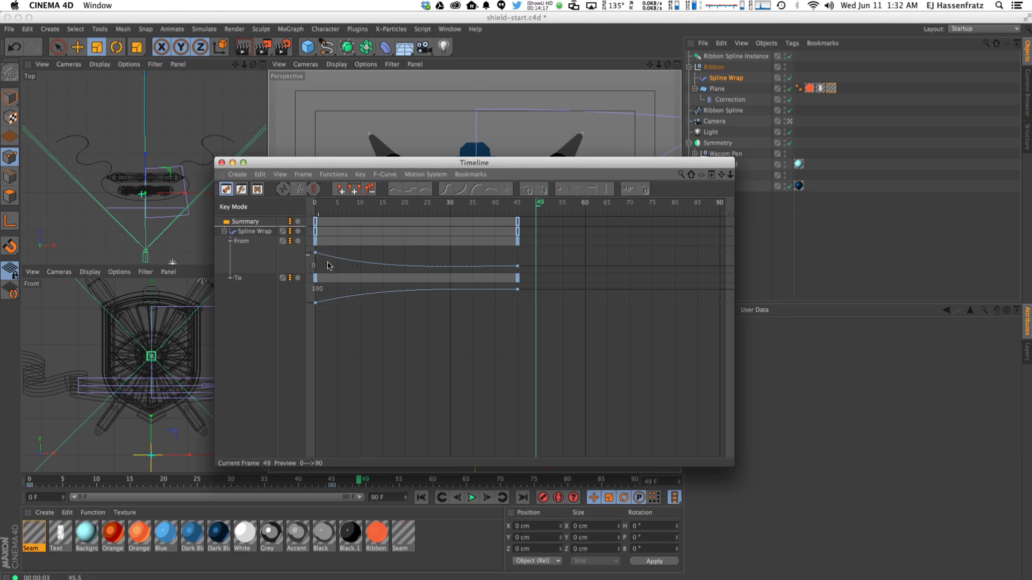
{"action": "left_click", "coordinate": [315, 253]}
{"action": "left_click_drag", "start_coordinate": [361, 268], "coordinate": [363, 265]}
{"action": "key", "text": "shift+F3"}
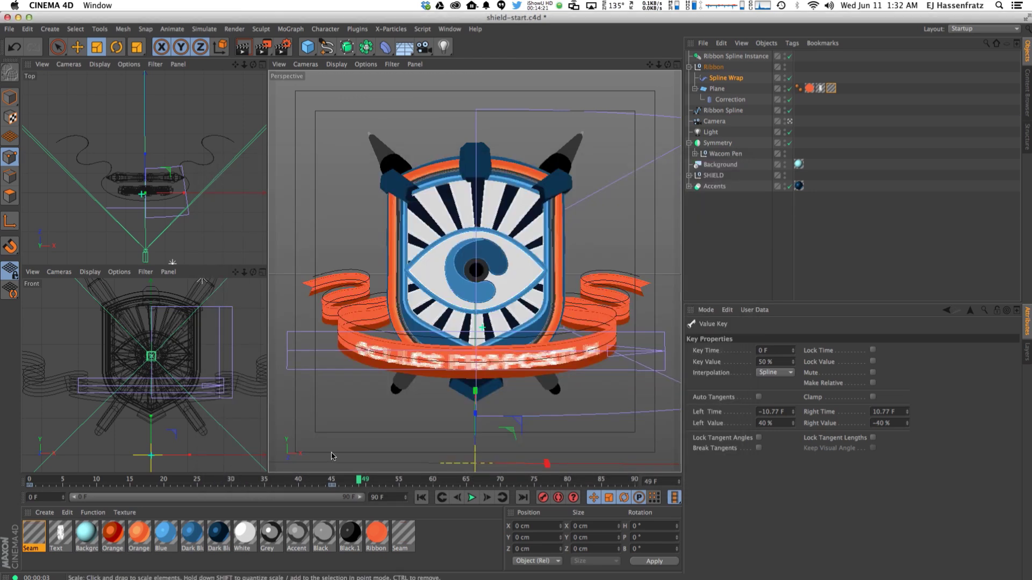
- Create a Full Render animation preview with a manual range of frames 0 to 45 at image size 320 and 30 fps
{"action": "left_click_drag", "start_coordinate": [262, 46], "coordinate": [318, 145]}
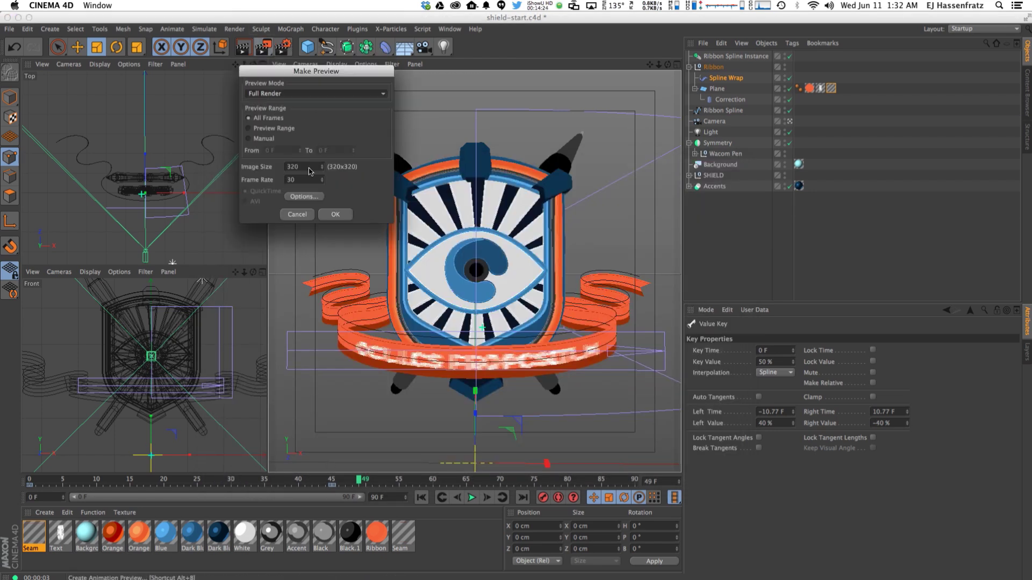
{"action": "left_click", "coordinate": [264, 140]}
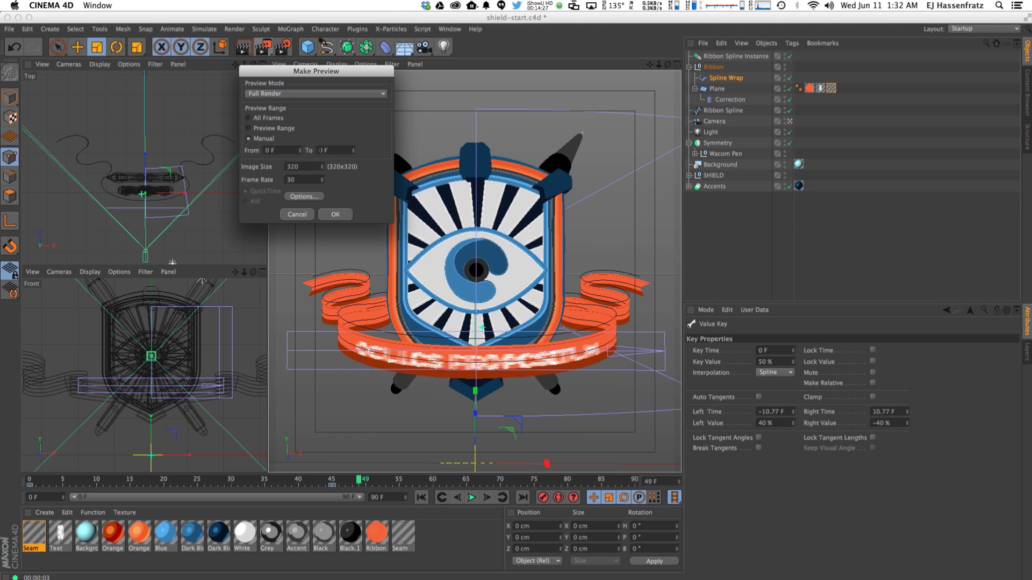
{"action": "key", "text": "Return"}
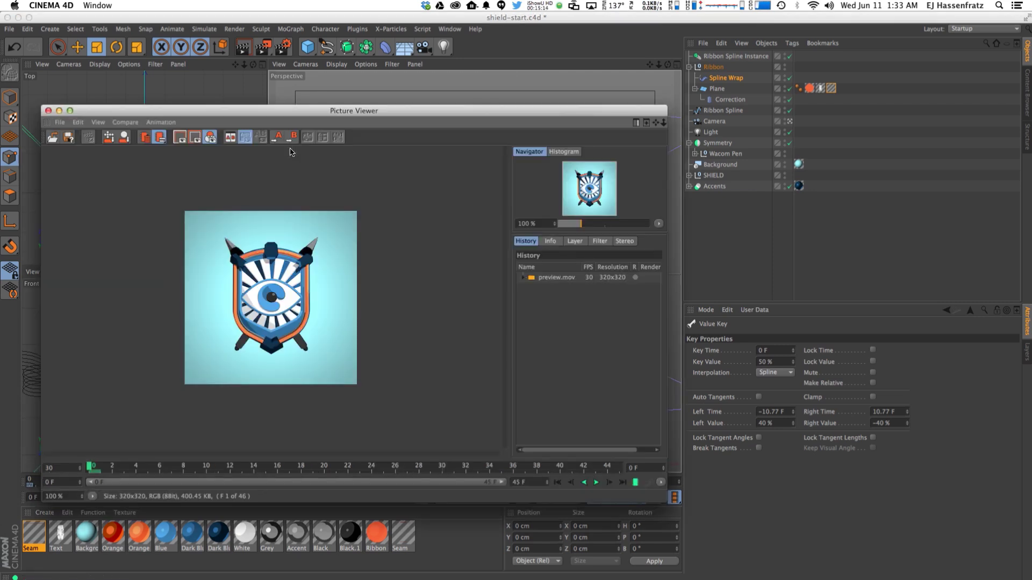
- Enlarge and play the rendered ribbon preview in the Picture Viewer, and close the viewer
{"action": "scroll", "coordinate": [299, 251], "scroll_direction": "up", "scroll_amount": 2}
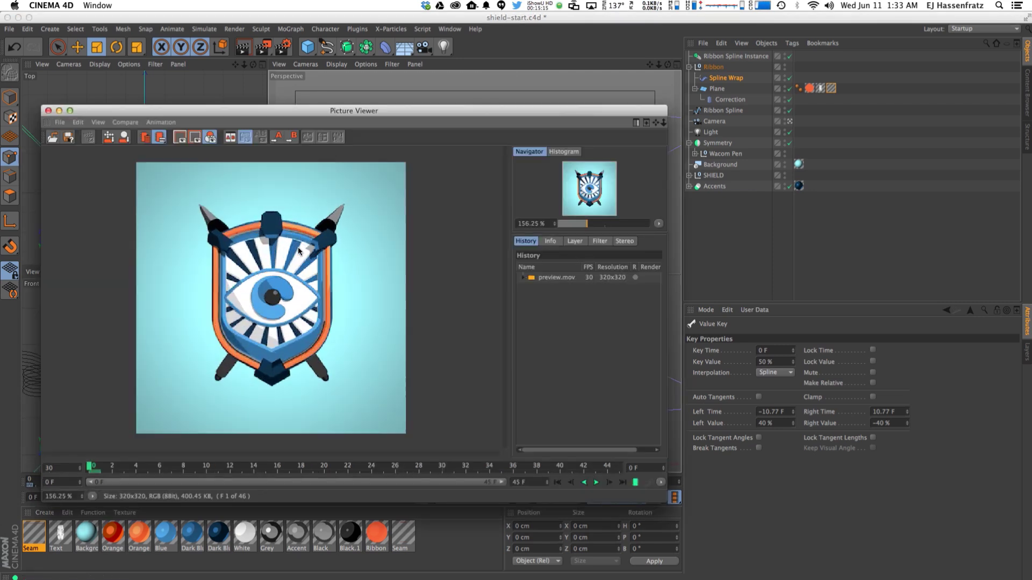
{"action": "left_click", "coordinate": [635, 482]}
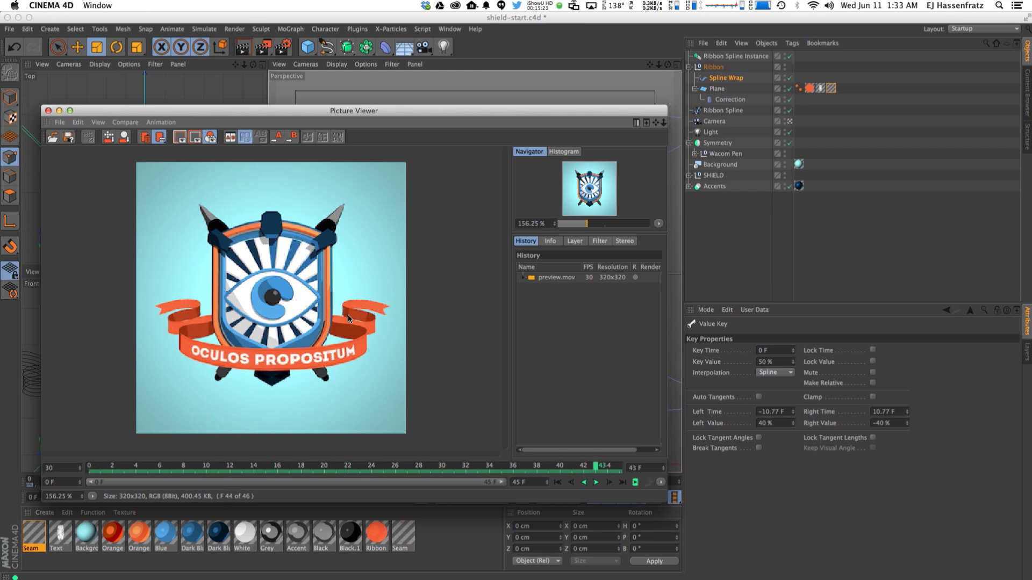
{"action": "left_click", "coordinate": [49, 111]}
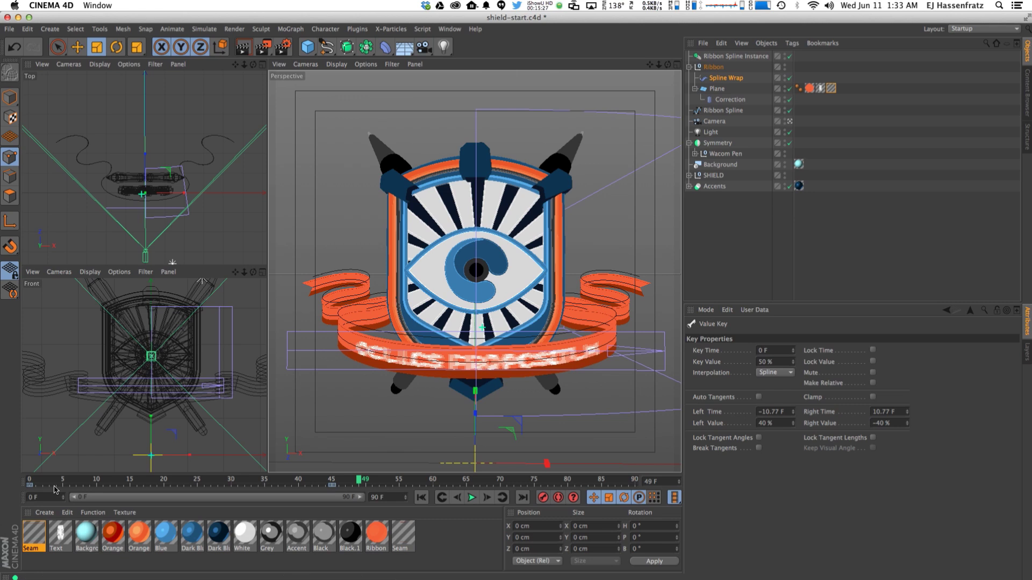
- Keyframe the Spline Wrap's Strength at 100% on frame 45
{"action": "left_click_drag", "start_coordinate": [109, 482], "coordinate": [70, 482]}
{"action": "key", "text": "shift+g"}
{"action": "key", "text": "F8"}
{"action": "left_click", "coordinate": [725, 78]}
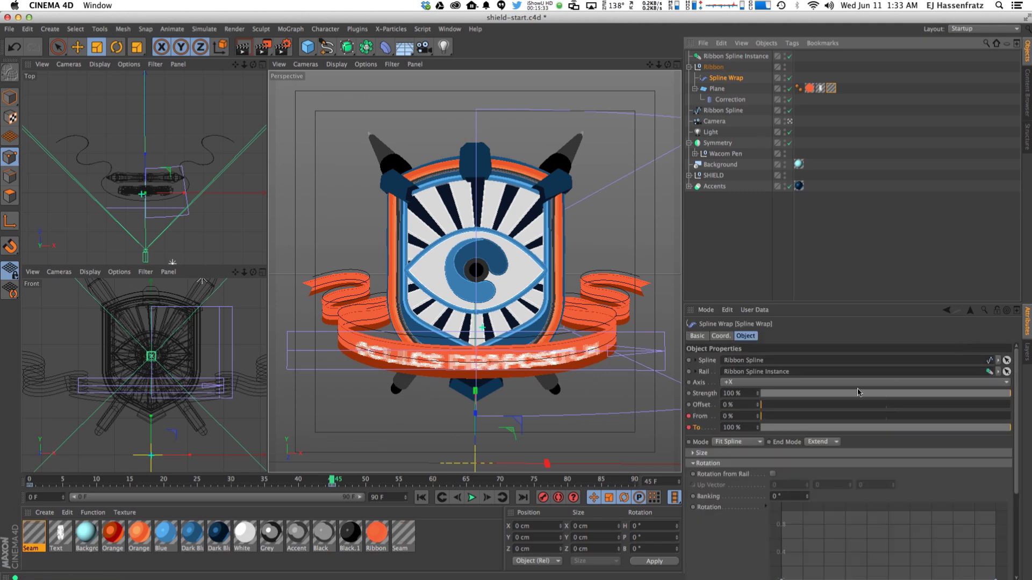
{"action": "mouse_move", "coordinate": [999, 395]}
{"action": "left_mouse_down"}
{"action": "mouse_move", "coordinate": [958, 400]}
{"action": "mouse_move", "coordinate": [1013, 397]}
{"action": "left_mouse_up"}
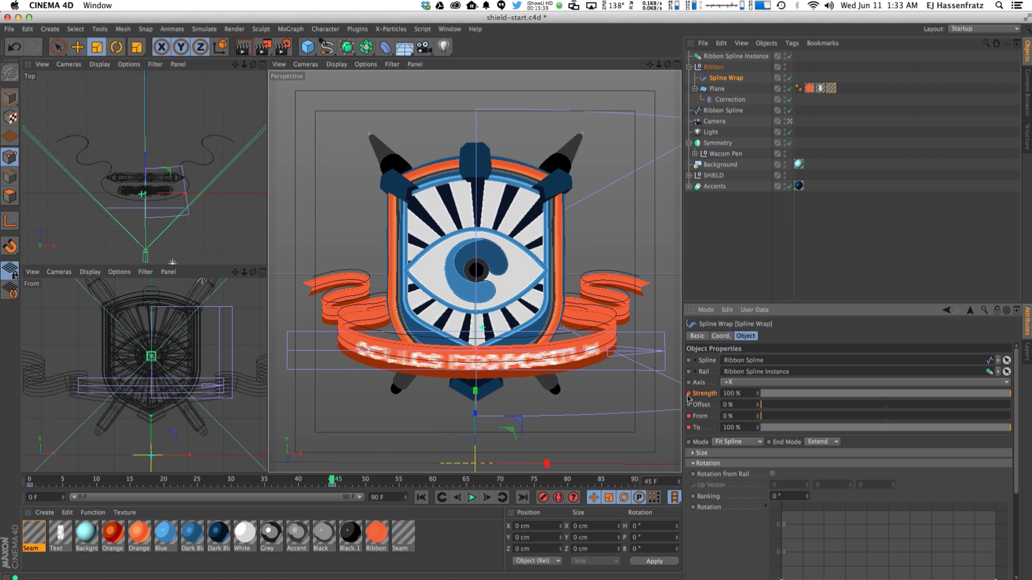
- On frame 0, keyframe the Spline Wrap's Strength at 80%, From at 53% and To at 47%
{"action": "key", "text": "shift+f"}
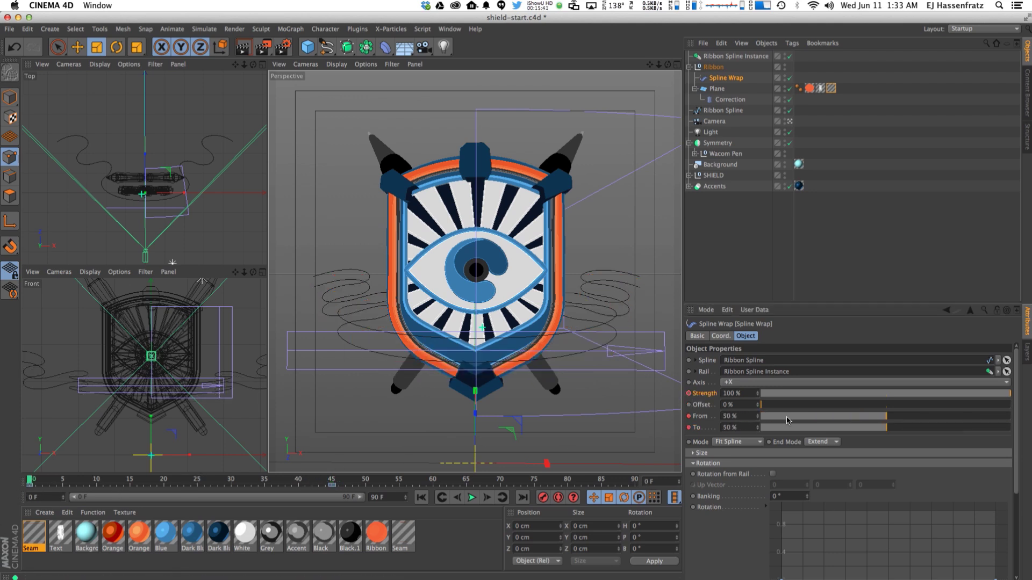
{"action": "left_click", "coordinate": [938, 395]}
{"action": "left_click", "coordinate": [941, 397]}
{"action": "mouse_move", "coordinate": [964, 398]}
{"action": "left_mouse_down"}
{"action": "mouse_move", "coordinate": [976, 398]}
{"action": "mouse_move", "coordinate": [966, 398]}
{"action": "left_mouse_up"}
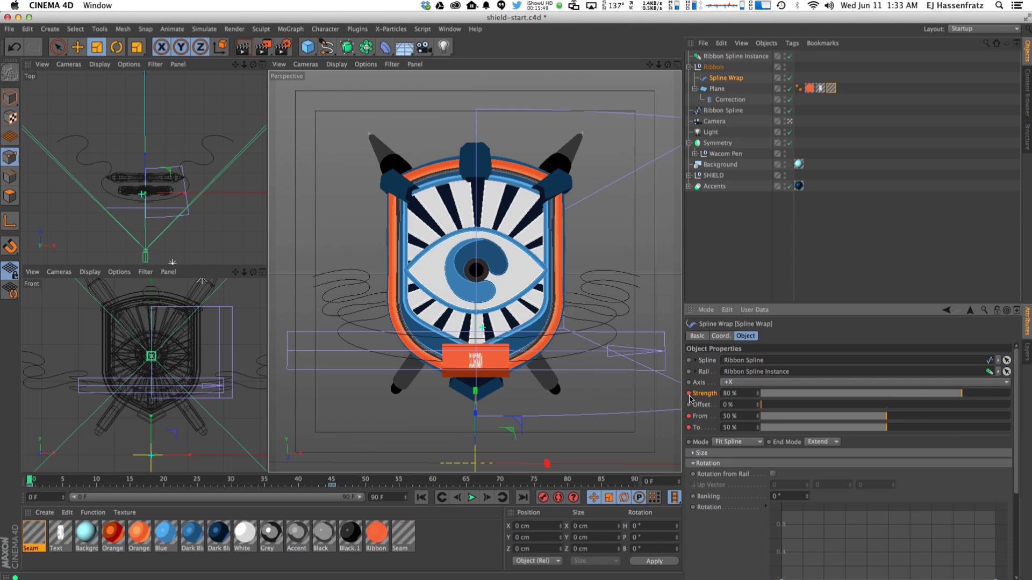
{"action": "mouse_move", "coordinate": [888, 422]}
{"action": "left_mouse_down"}
{"action": "mouse_move", "coordinate": [877, 416]}
{"action": "mouse_move", "coordinate": [895, 416]}
{"action": "mouse_move", "coordinate": [883, 429]}
{"action": "mouse_move", "coordinate": [894, 417]}
{"action": "left_mouse_up"}
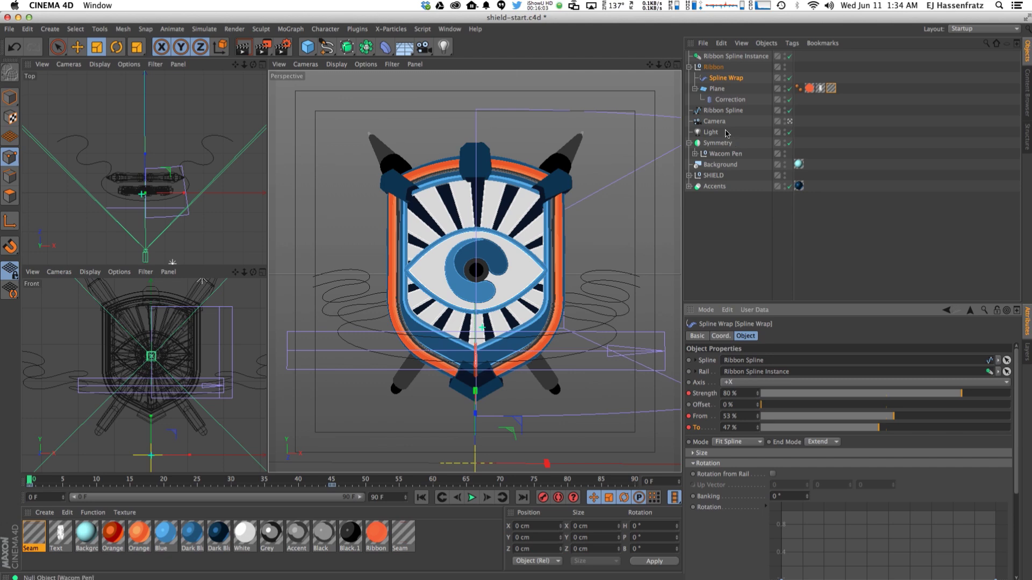
- Add a Display tag to the ribbon's Plane and keyframe its Visibility at 0% on frame 0 and 100% on frame 1
{"action": "right_click", "coordinate": [732, 85]}
{"action": "key", "text": "Escape"}
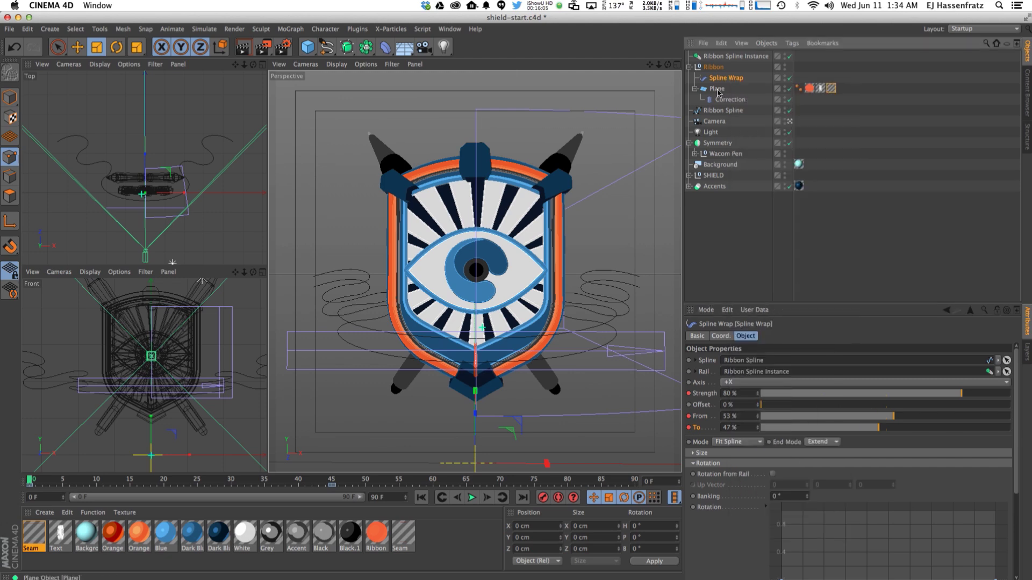
{"action": "right_click", "coordinate": [720, 89]}
{"action": "mouse_move", "coordinate": [752, 95]}
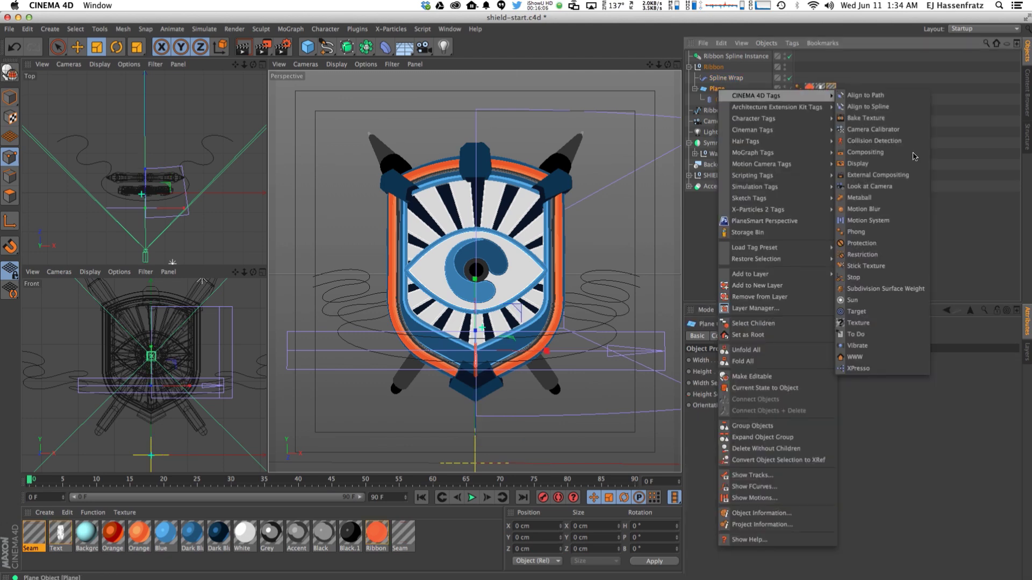
{"action": "left_click", "coordinate": [860, 163]}
{"action": "left_click", "coordinate": [709, 391]}
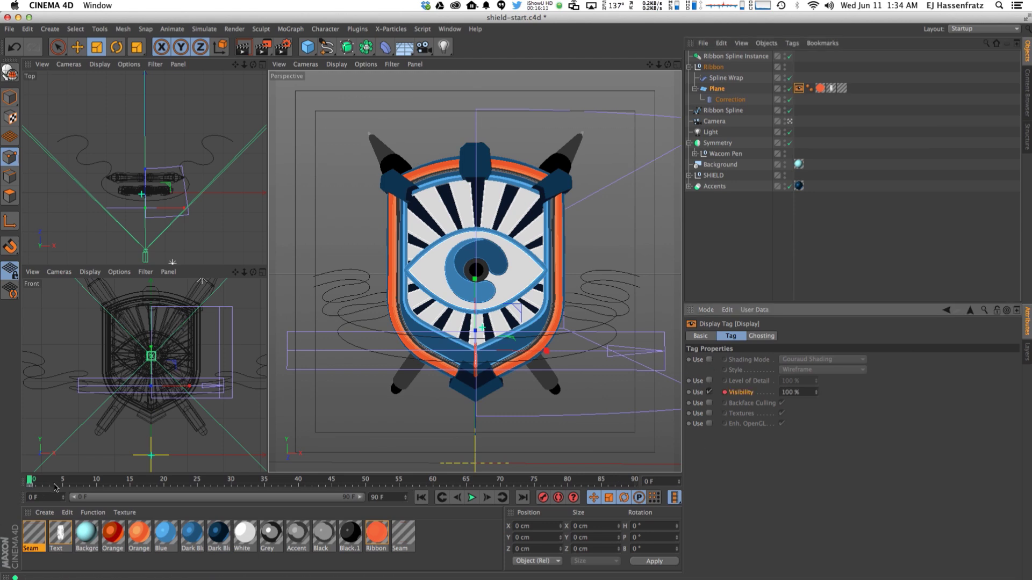
{"action": "left_click", "coordinate": [33, 486]}
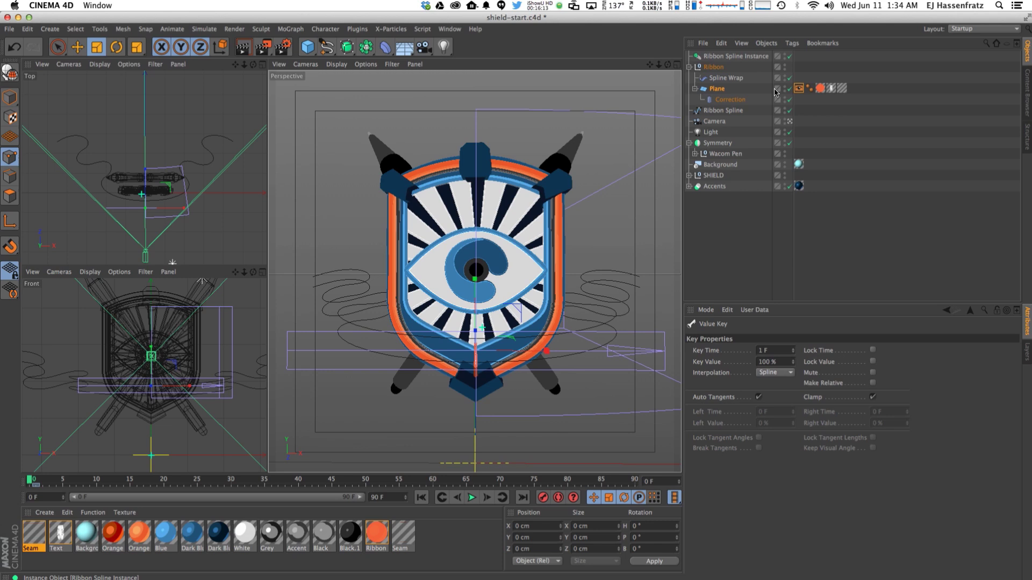
{"action": "left_click", "coordinate": [799, 91]}
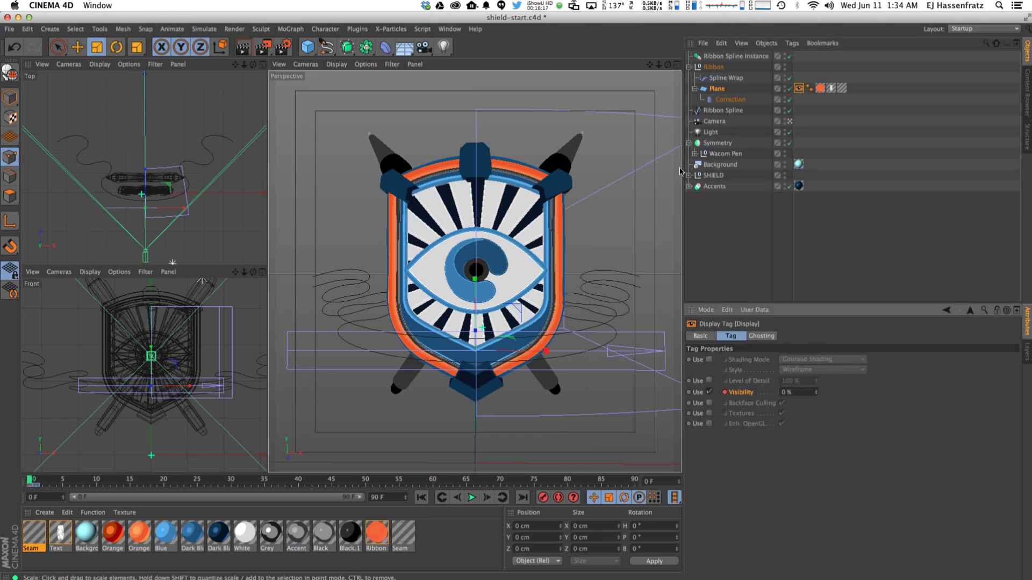
- Play the animation from frame 0 with nothing selected to check how the ribbon appears and unrolls
{"action": "left_click", "coordinate": [744, 98]}
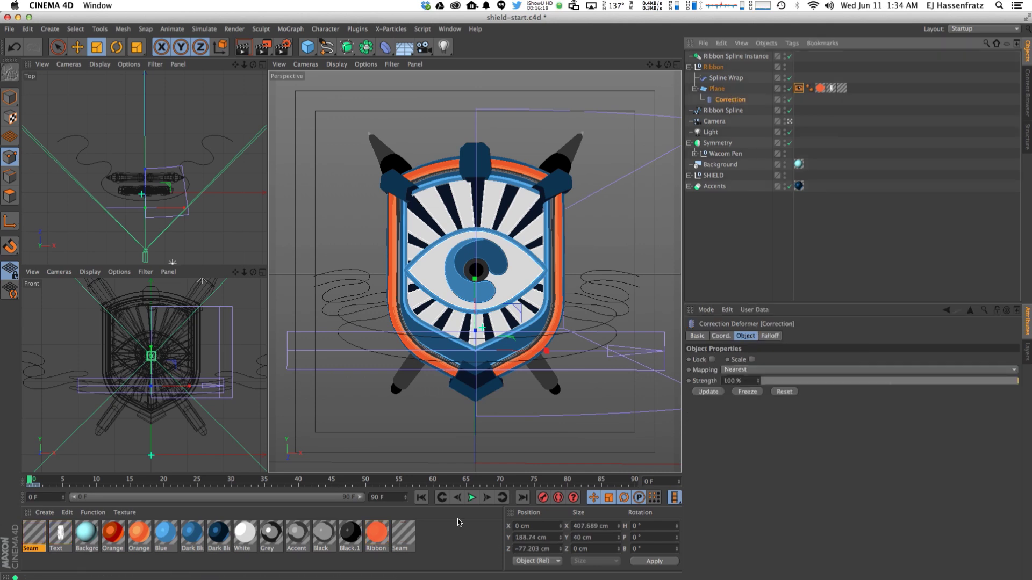
{"action": "left_click", "coordinate": [471, 497]}
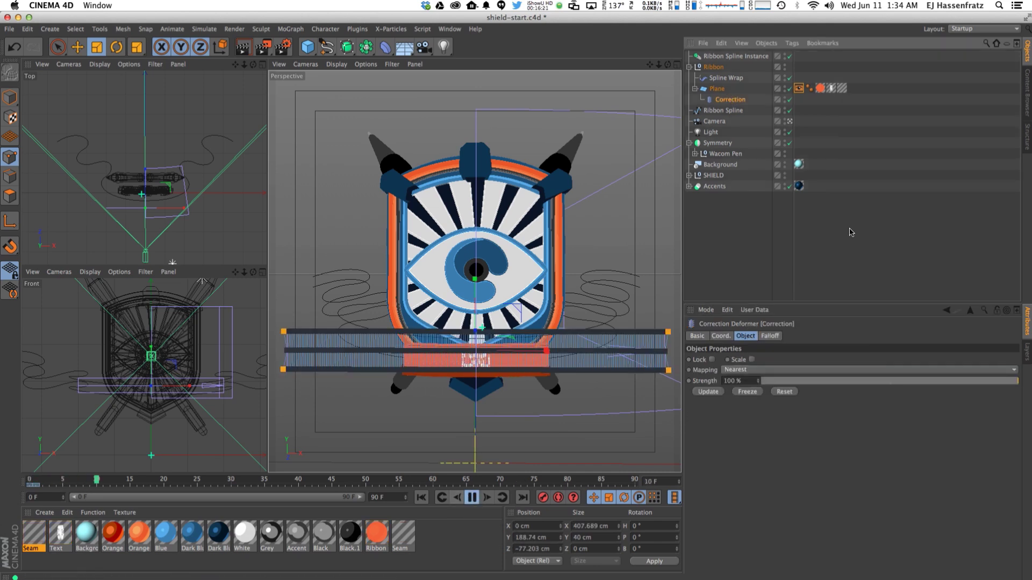
{"action": "left_click", "coordinate": [830, 230]}
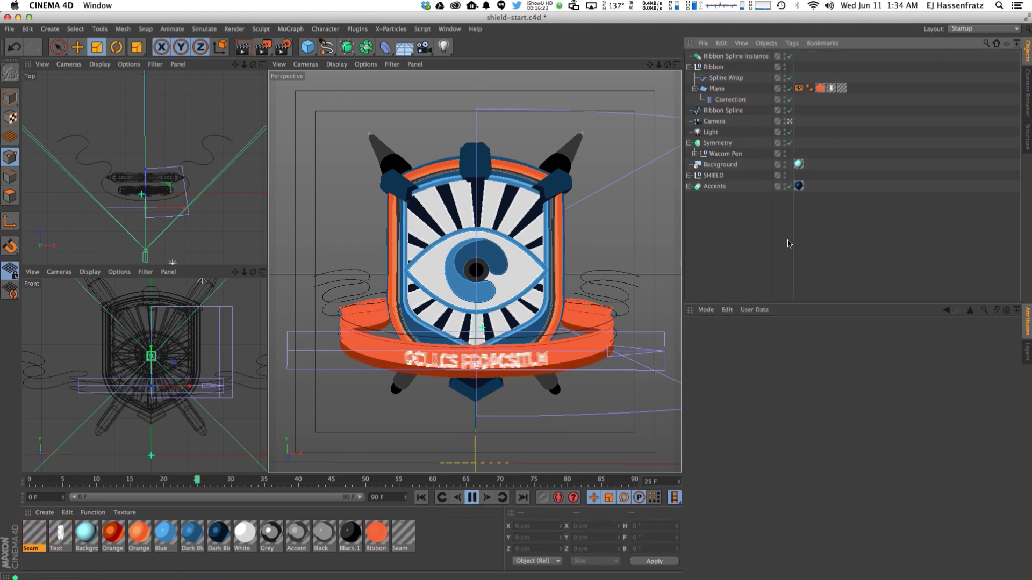
{"action": "left_click", "coordinate": [472, 498]}
- Open the Spline Wrap's Strength curve in the Timeline and pull the frame 45 key's left tangent down to about -10.65 F and -17.6%
{"action": "left_click", "coordinate": [449, 29]}
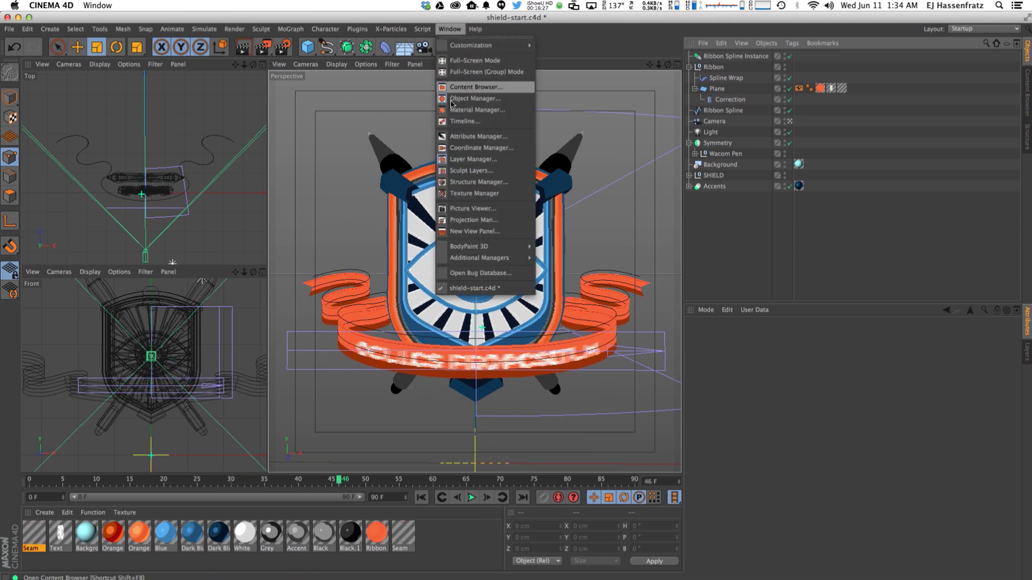
{"action": "left_click", "coordinate": [463, 121]}
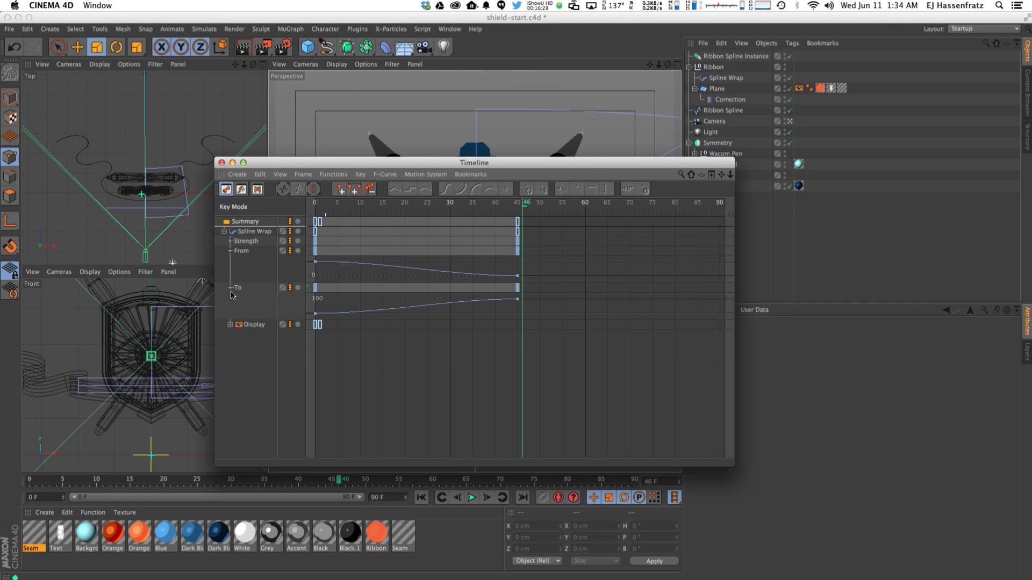
{"action": "left_click", "coordinate": [230, 242]}
{"action": "left_click", "coordinate": [315, 266]}
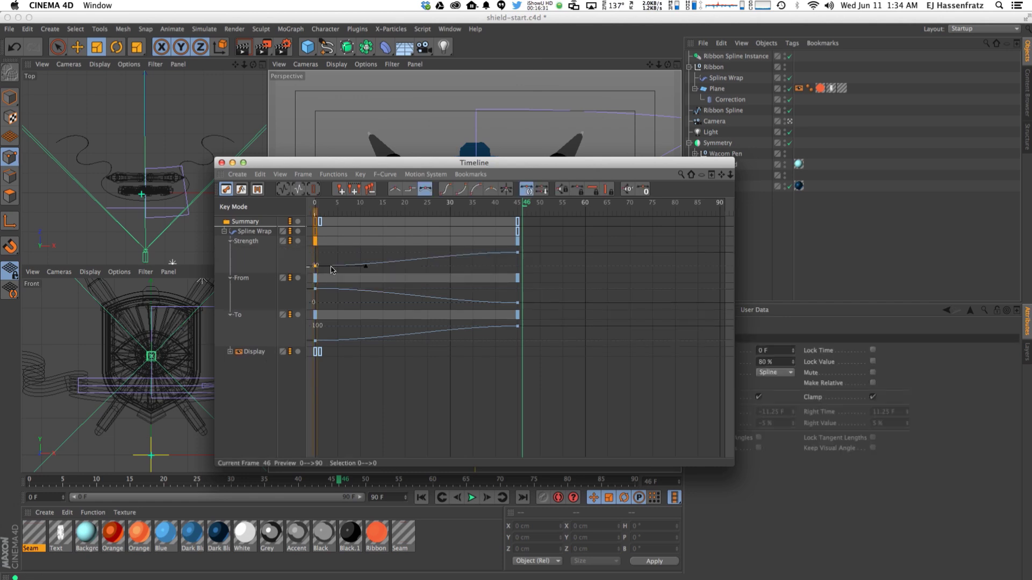
{"action": "left_click", "coordinate": [518, 253]}
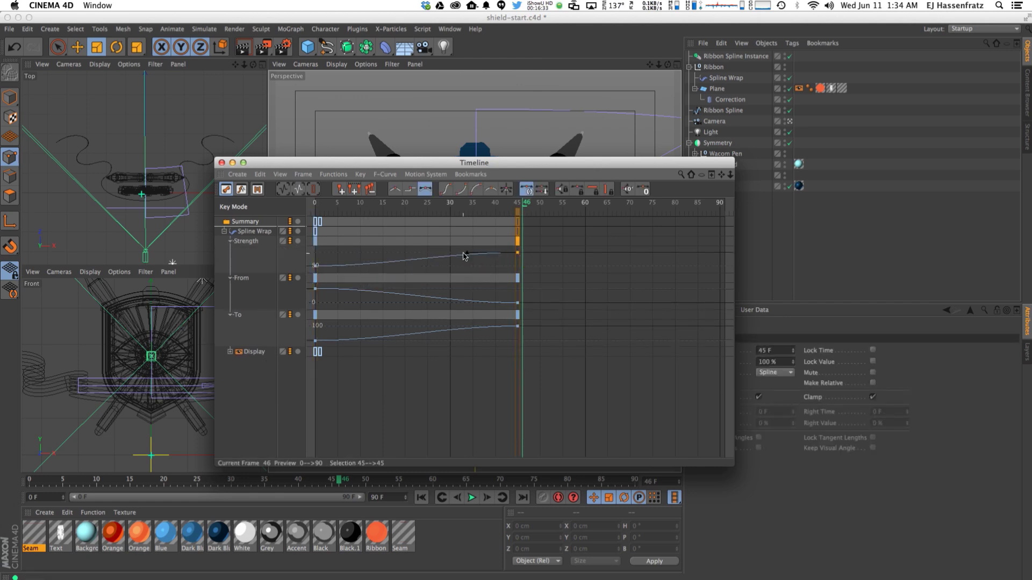
{"action": "left_click_drag", "start_coordinate": [469, 260], "coordinate": [470, 264]}
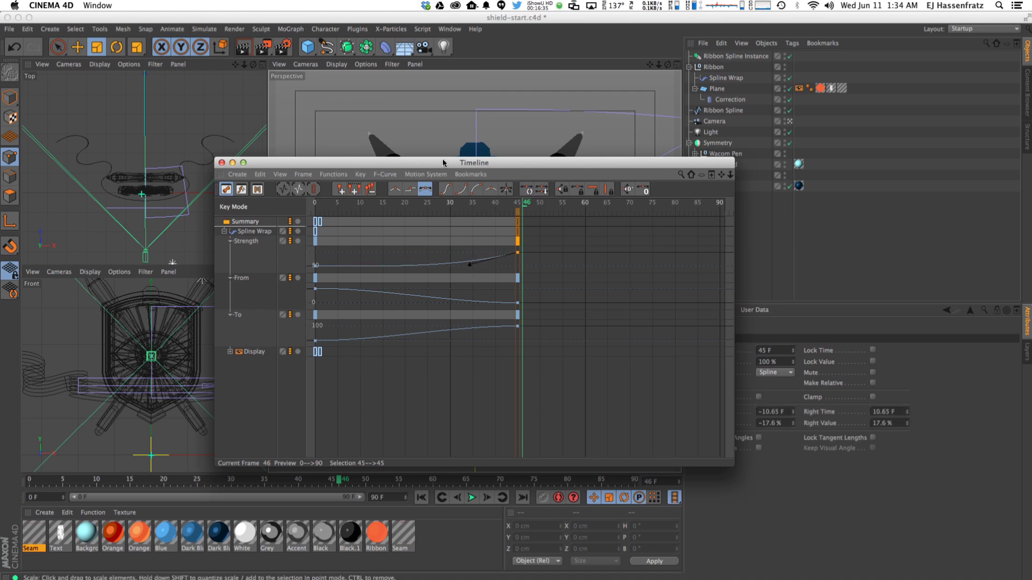
- Move the Timeline clear of the viewport, scrub back to frame 22 to check the reshaped Strength curve, and close the Timeline
{"action": "left_click_drag", "start_coordinate": [443, 159], "coordinate": [473, 333]}
{"action": "left_click_drag", "start_coordinate": [555, 336], "coordinate": [715, 449]}
{"action": "left_click_drag", "start_coordinate": [329, 480], "coordinate": [177, 481]}
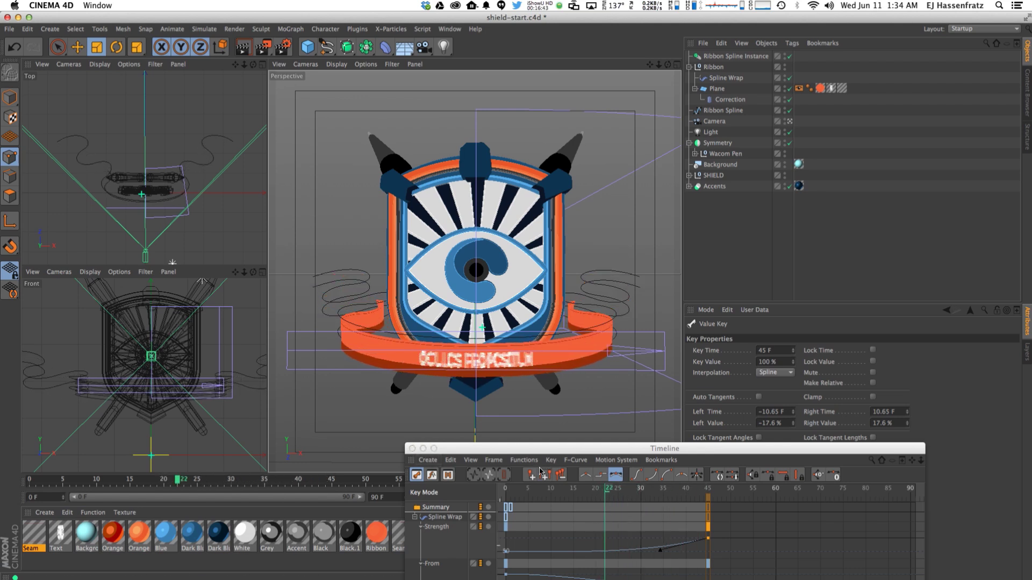
{"action": "left_click", "coordinate": [412, 448]}
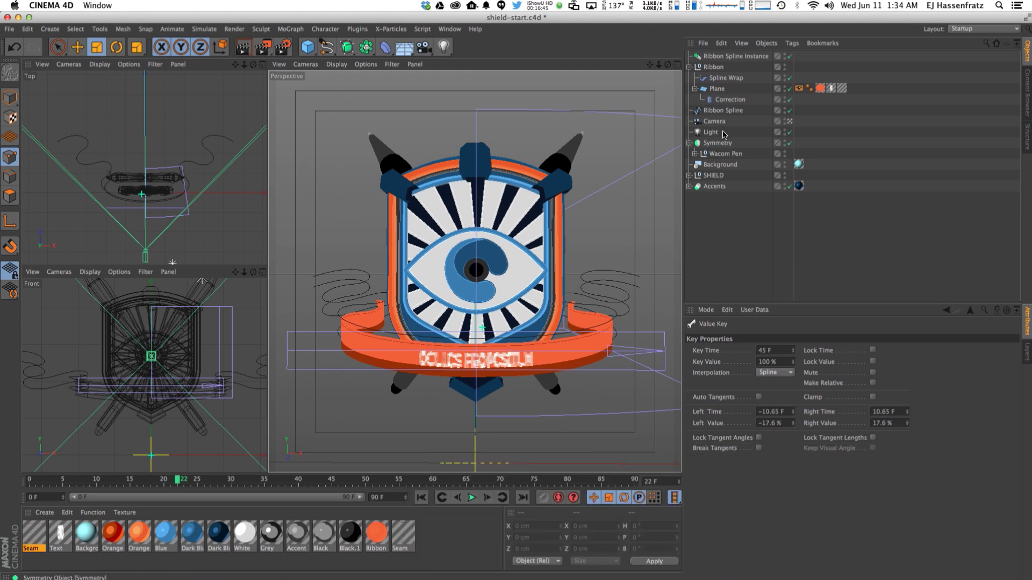
- Lower the Spline Wrap's Strength to 40% on frame 0 and update its keyframe there
{"action": "left_click", "coordinate": [726, 78]}
{"action": "left_click_drag", "start_coordinate": [929, 398], "coordinate": [858, 401]}
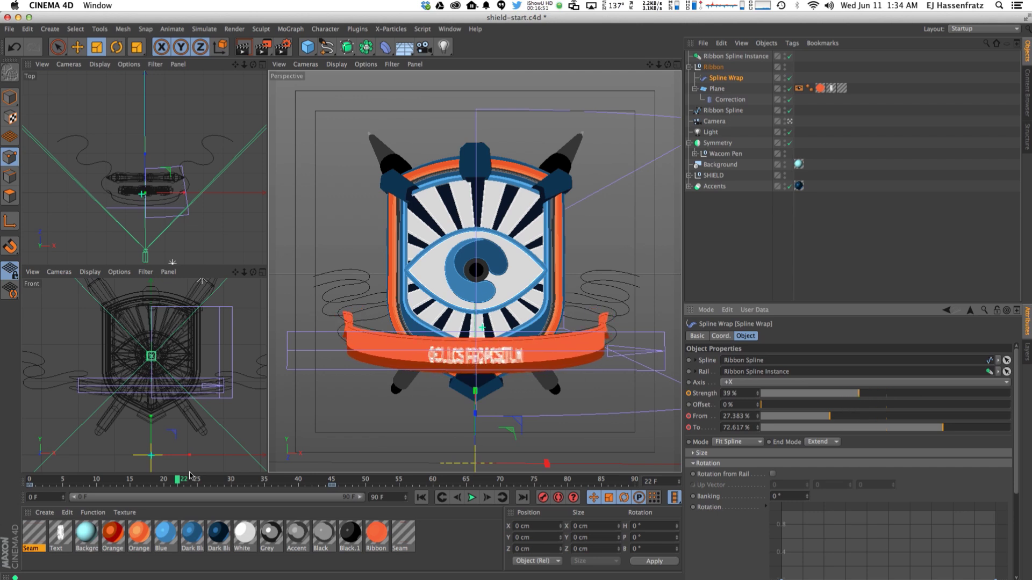
{"action": "left_click", "coordinate": [41, 481]}
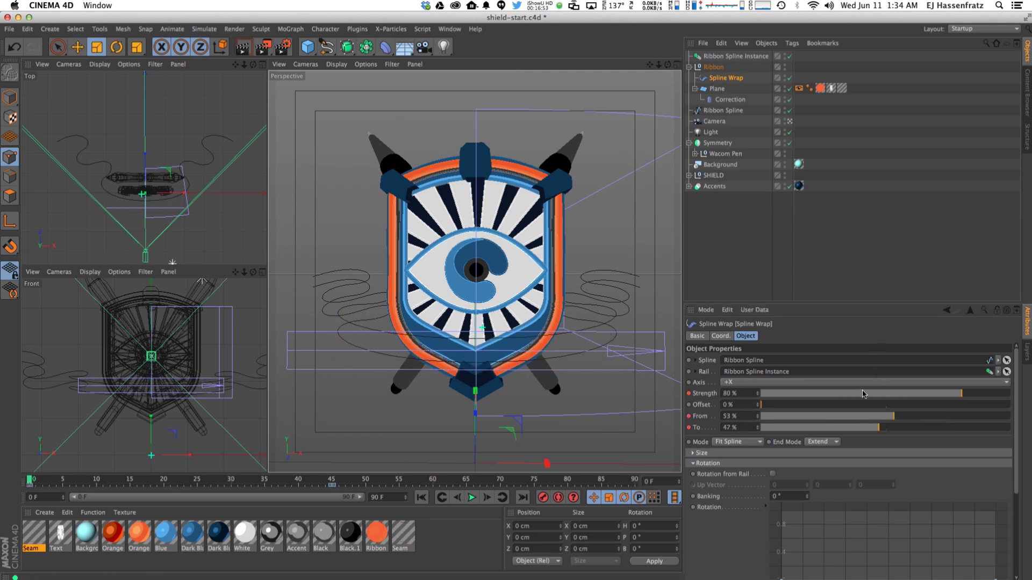
{"action": "left_click_drag", "start_coordinate": [862, 394], "coordinate": [860, 394]}
{"action": "left_click", "coordinate": [688, 393], "text": "ctrl"}
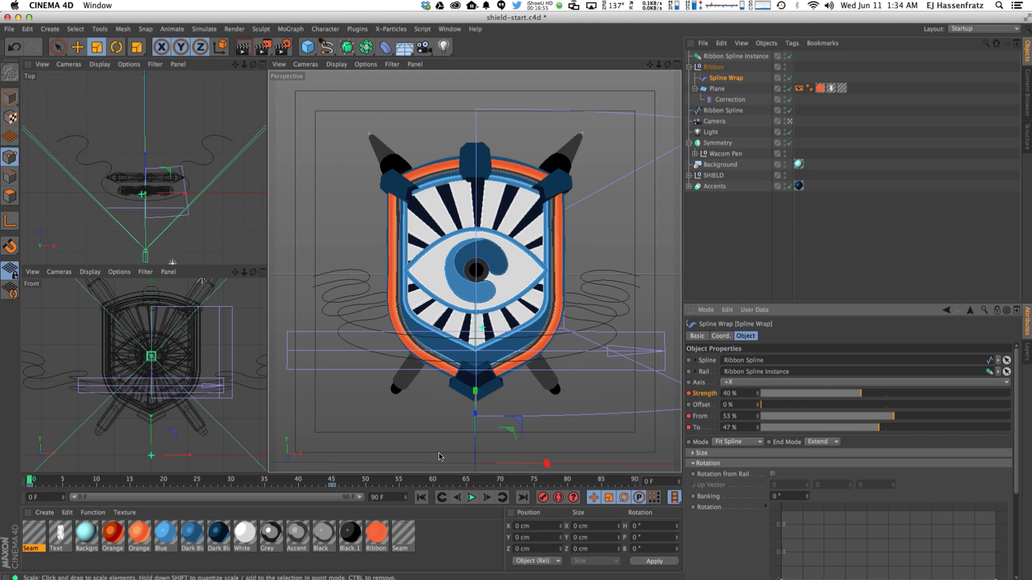
- On frame 1, try the Spline Wrap with From at 65%, To at 35% and Strength at 44%, without keyframing
{"action": "left_click", "coordinate": [36, 480]}
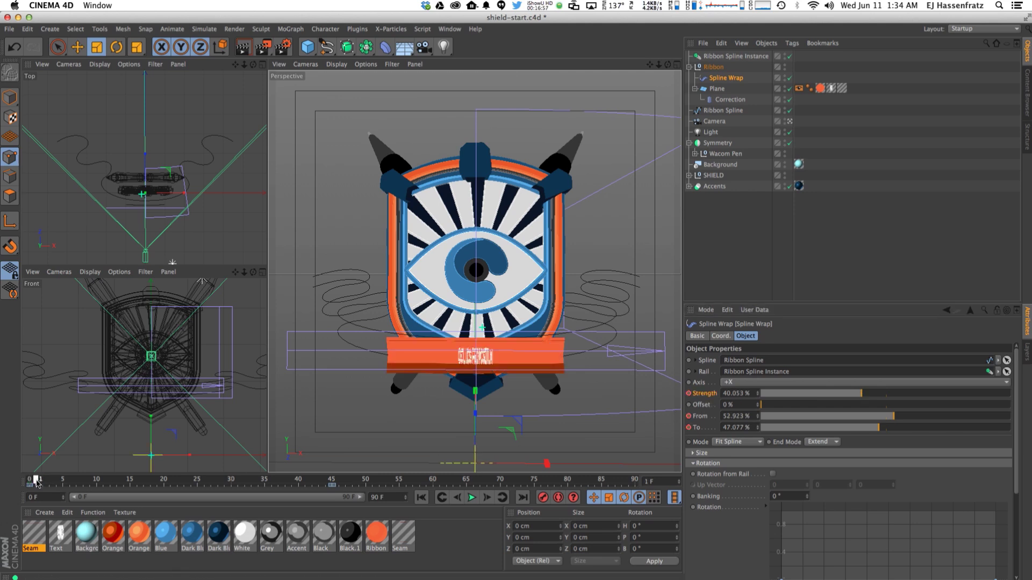
{"action": "left_click_drag", "start_coordinate": [879, 419], "coordinate": [919, 417]}
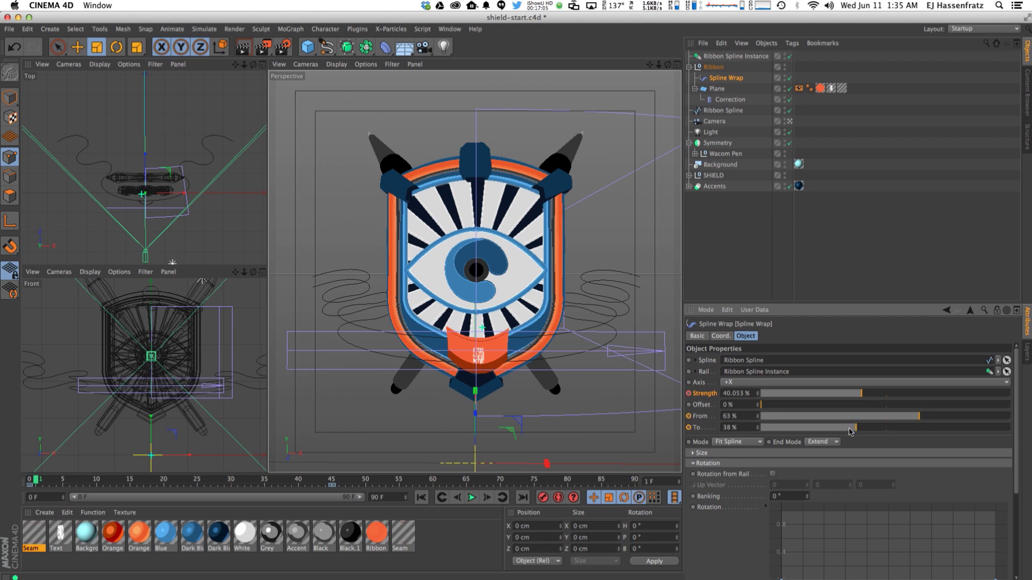
{"action": "left_click_drag", "start_coordinate": [850, 430], "coordinate": [848, 428]}
{"action": "left_click_drag", "start_coordinate": [919, 417], "coordinate": [924, 420]}
{"action": "left_click_drag", "start_coordinate": [849, 428], "coordinate": [850, 434]}
{"action": "left_click_drag", "start_coordinate": [866, 397], "coordinate": [923, 418]}
{"action": "left_click_drag", "start_coordinate": [849, 429], "coordinate": [849, 428]}
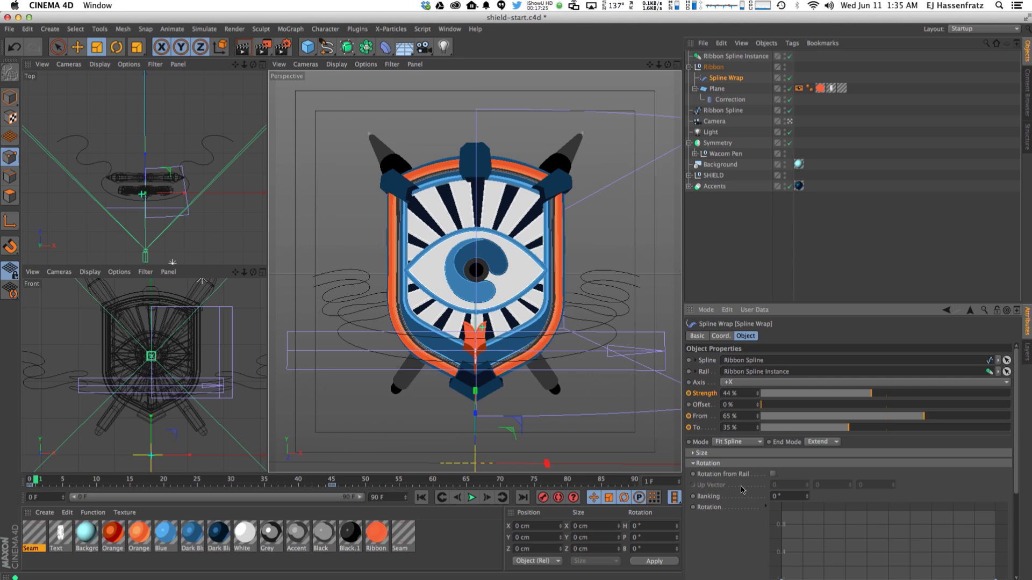
- Expand the Spline Wrap's Size settings and preview the ribbon unrolling from frame 0 to frame 38
{"action": "left_click", "coordinate": [693, 453]}
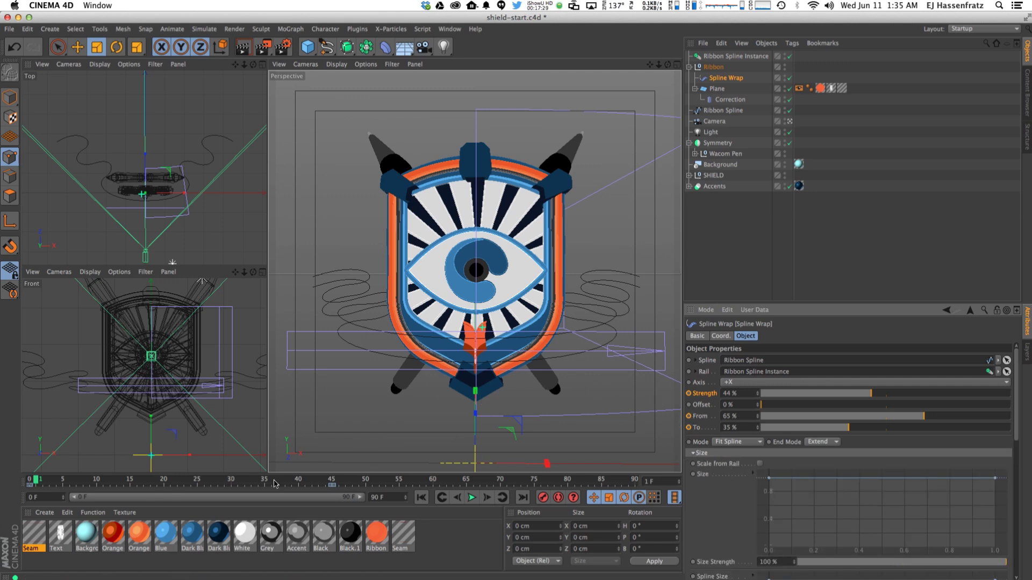
{"action": "left_click", "coordinate": [29, 480]}
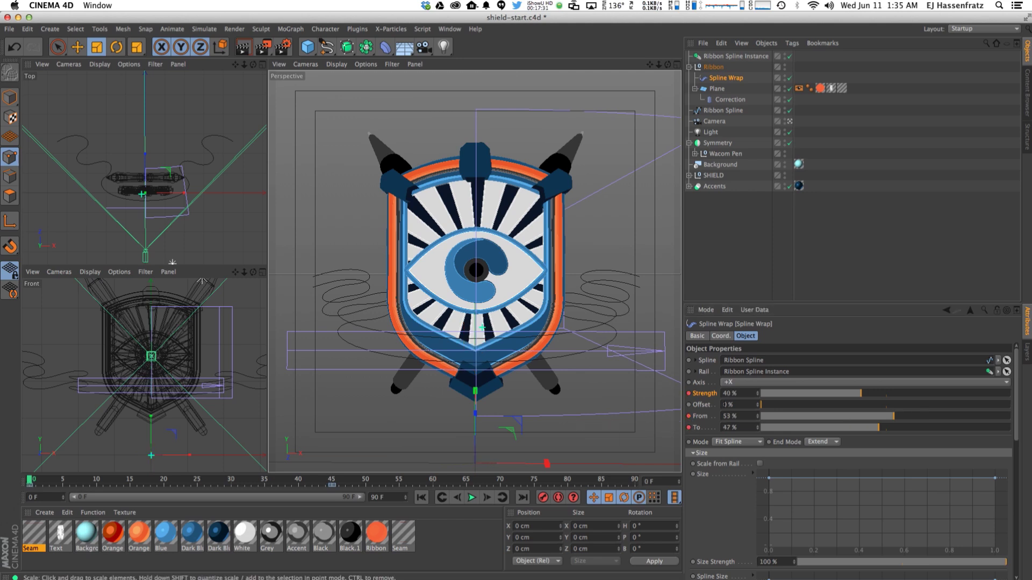
{"action": "mouse_move", "coordinate": [30, 480]}
{"action": "left_mouse_down"}
{"action": "mouse_move", "coordinate": [94, 480]}
{"action": "mouse_move", "coordinate": [43, 480]}
{"action": "left_mouse_up"}
{"action": "left_click", "coordinate": [471, 498]}
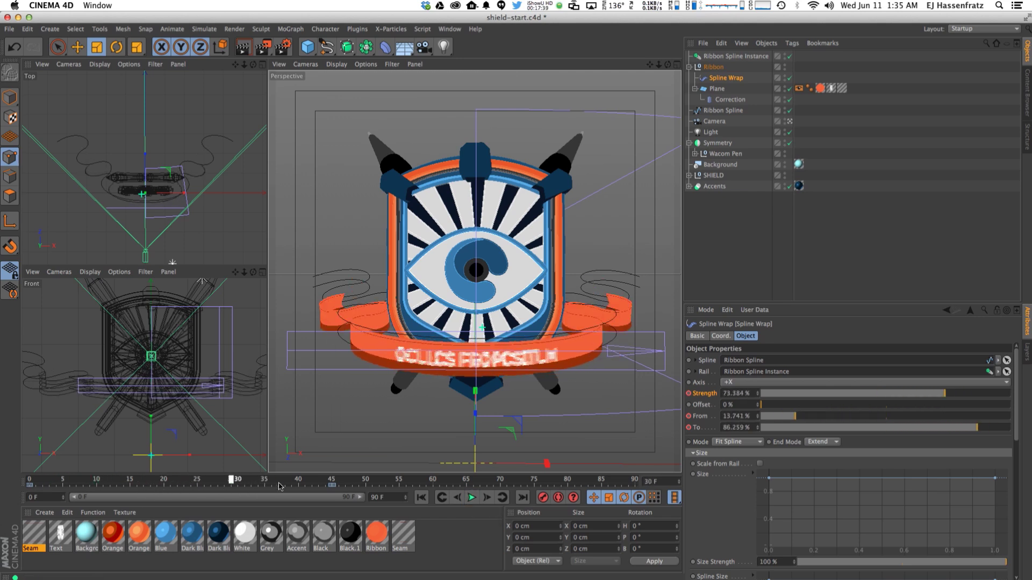
{"action": "left_click_drag", "start_coordinate": [289, 483], "coordinate": [288, 482]}
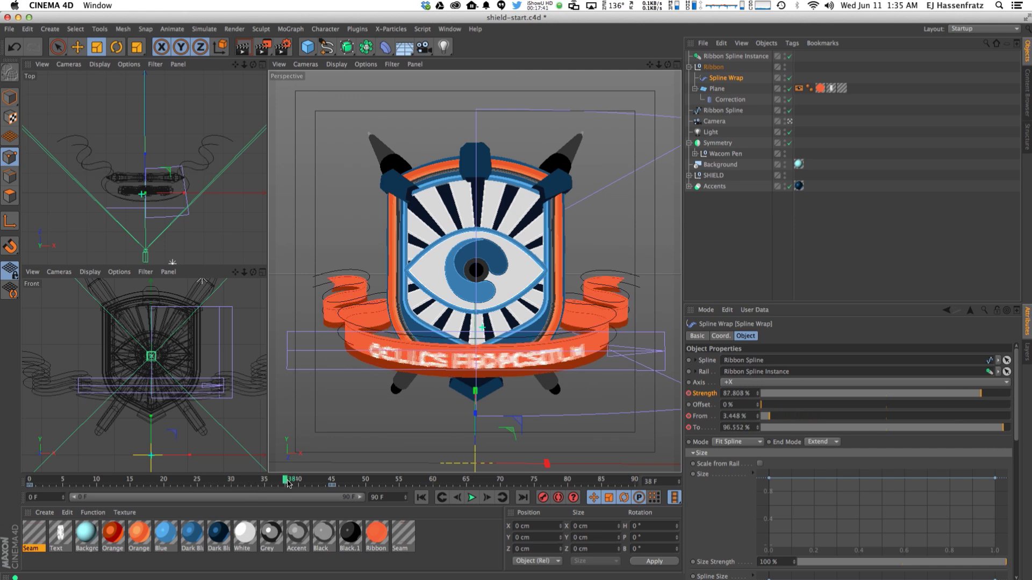